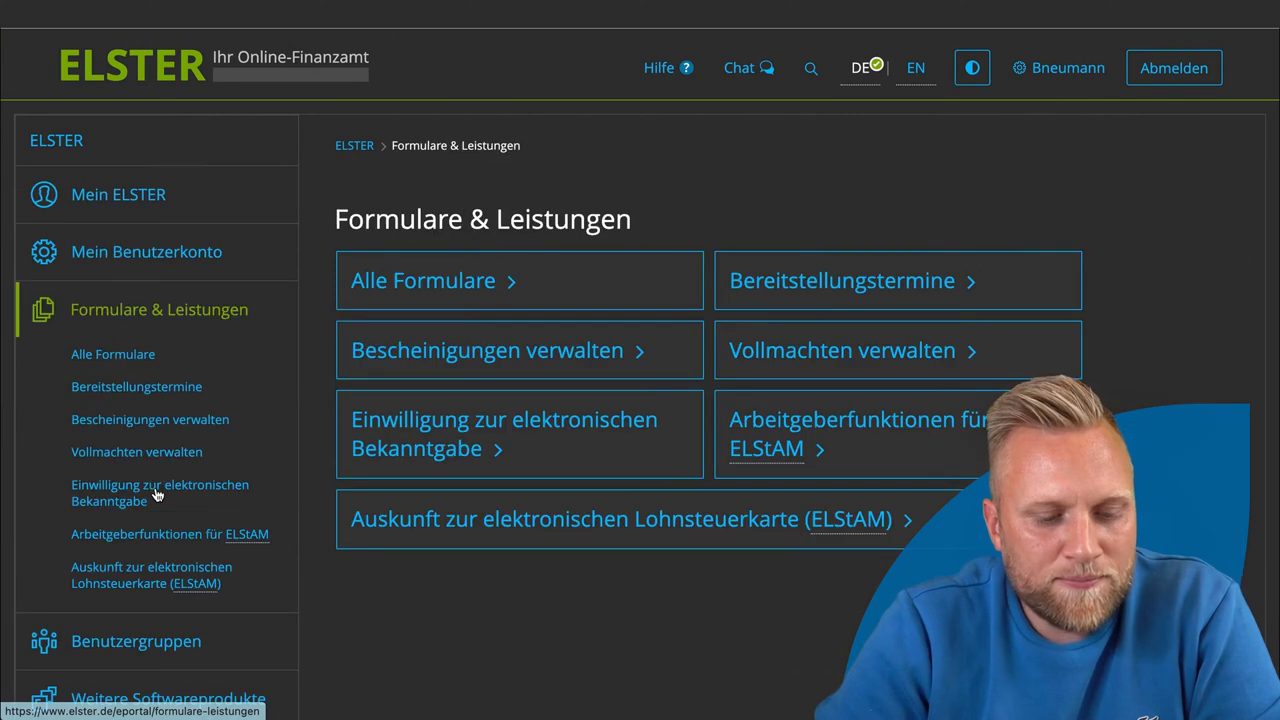
# Open the Gewerbesteuererklärung (GewSt 1 A) from the Gewerbesteuer category of all forms.
pyautogui.click(400, 283)
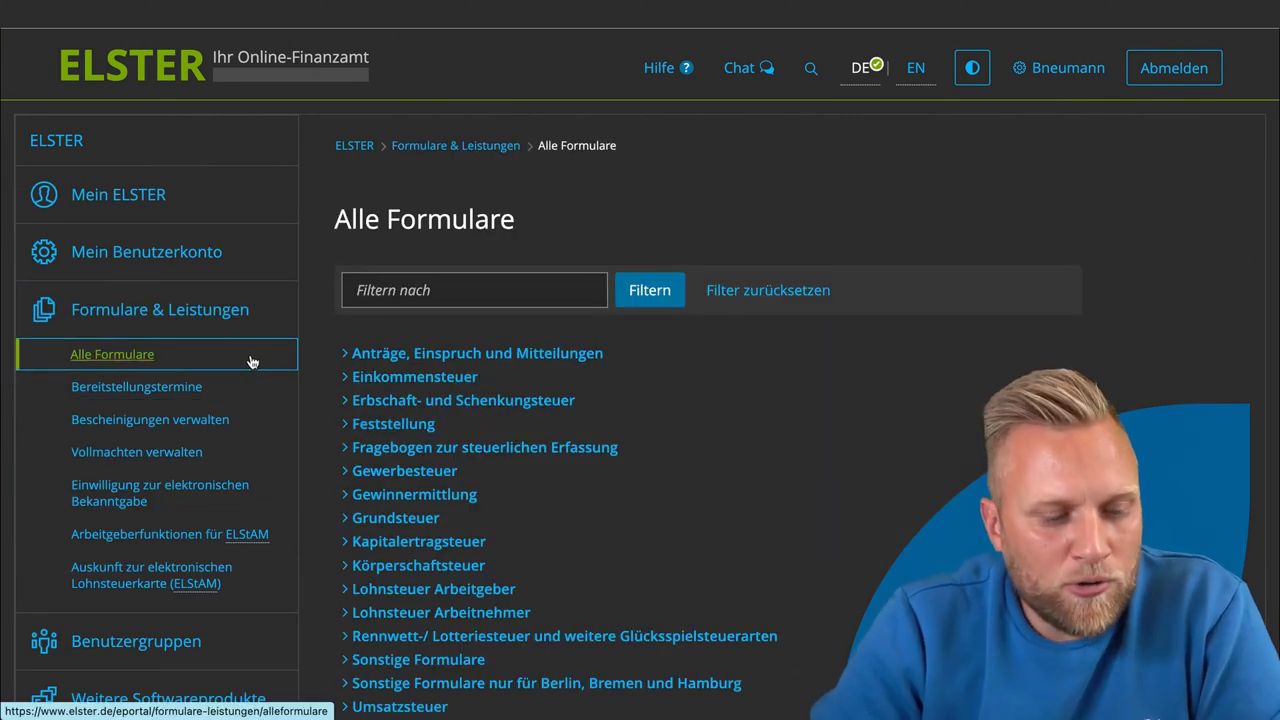
pyautogui.scroll(-2, 357, 403)
pyautogui.scroll(-2, 640, 370)
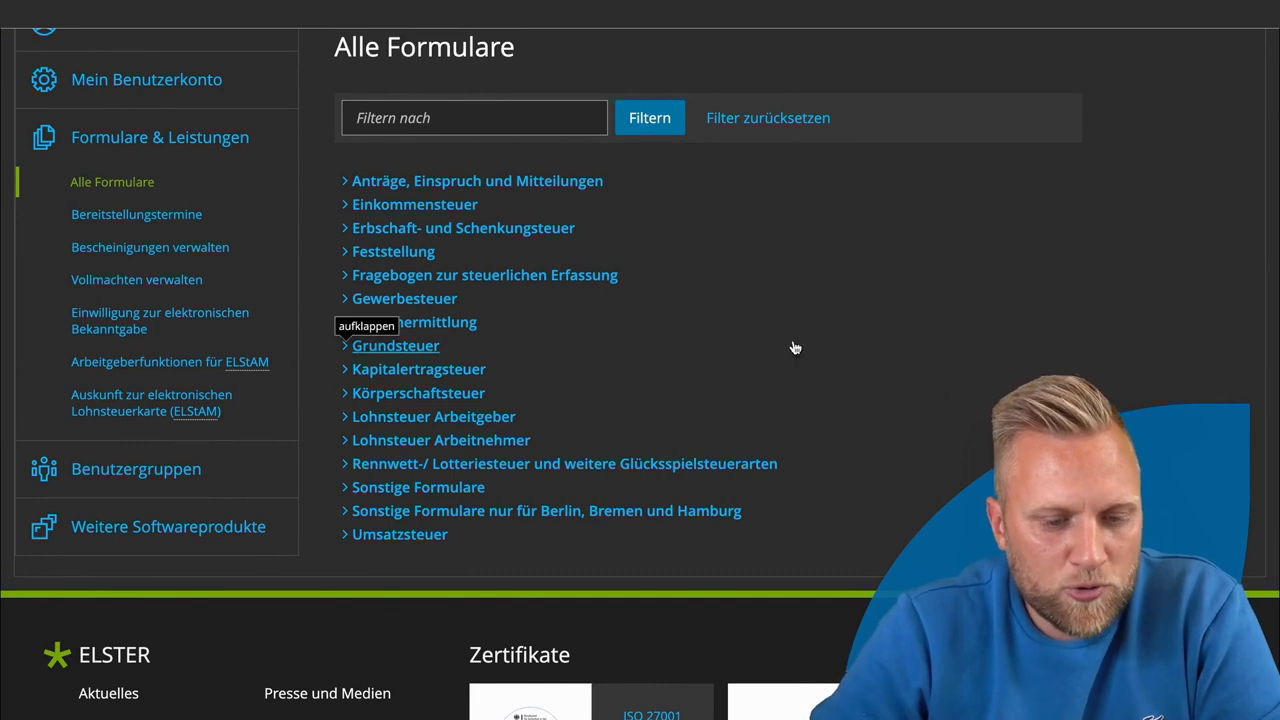
pyautogui.click(347, 302)
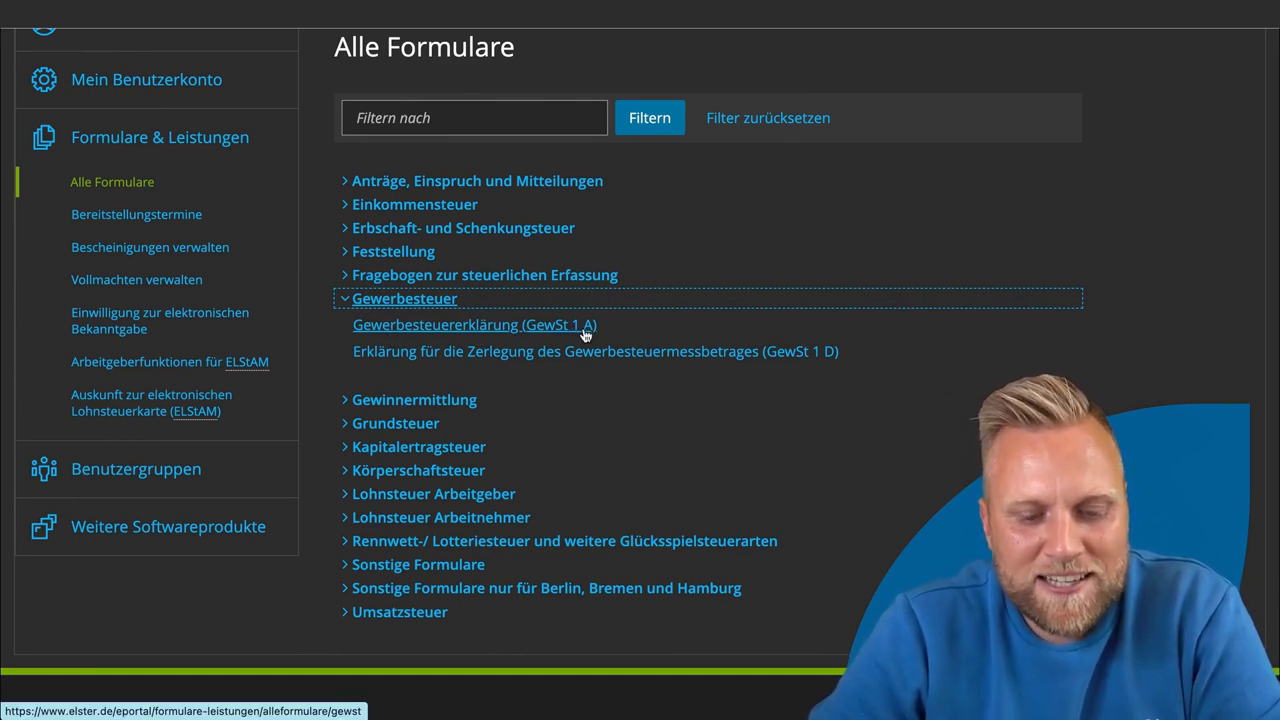
pyautogui.click(553, 330)
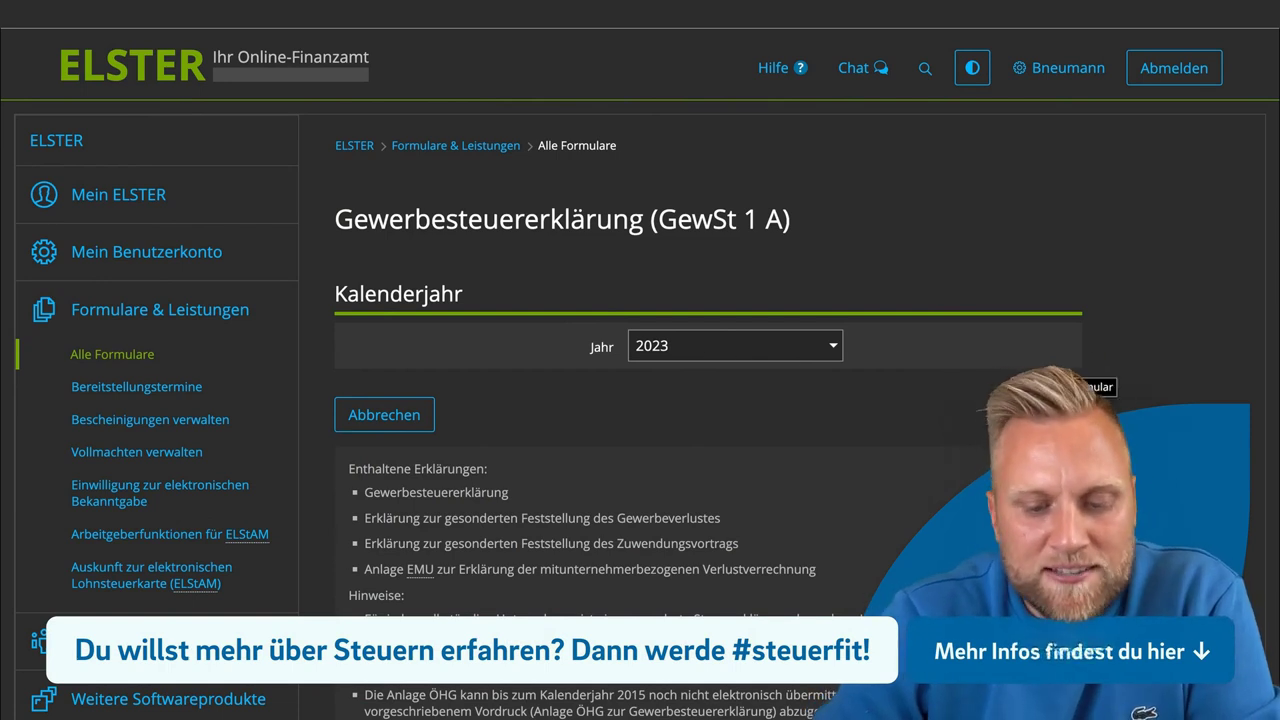
# Start the 2023 declaration without data transfer, with only the Gewerbesteuererklärung selected as attachment.
pyautogui.click(1040, 414)
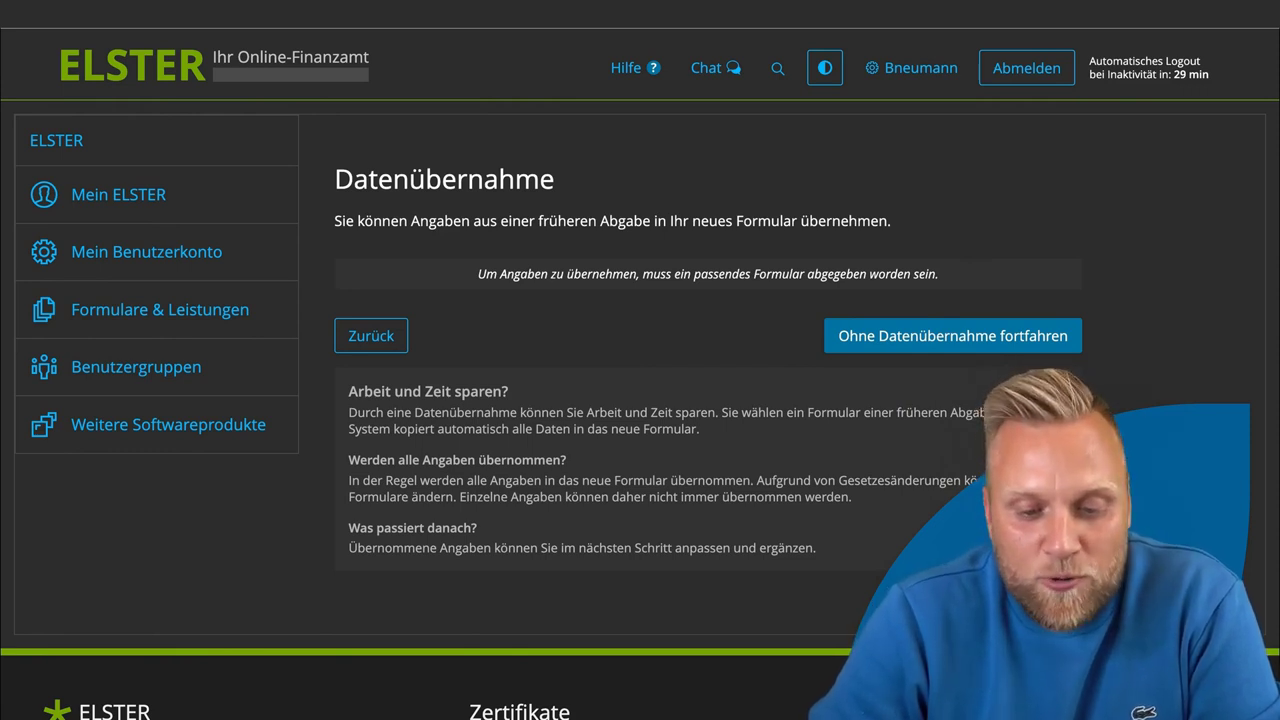
pyautogui.click(940, 337)
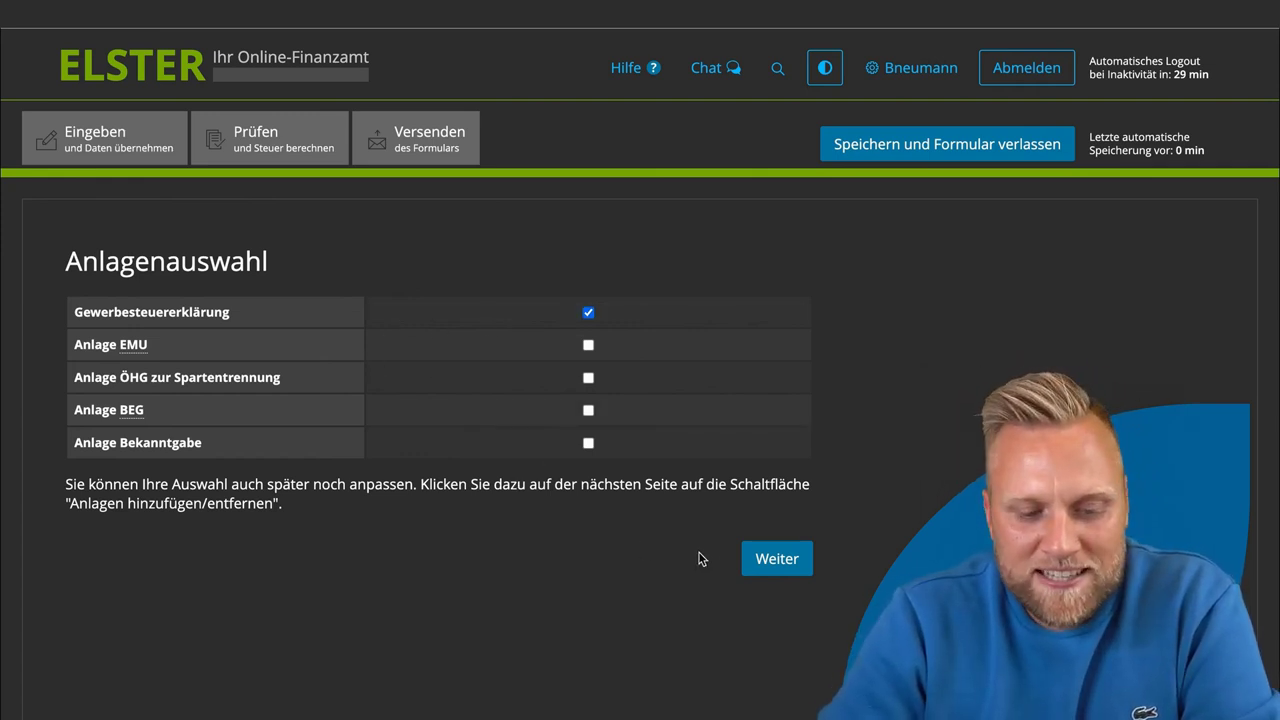
pyautogui.click(766, 562)
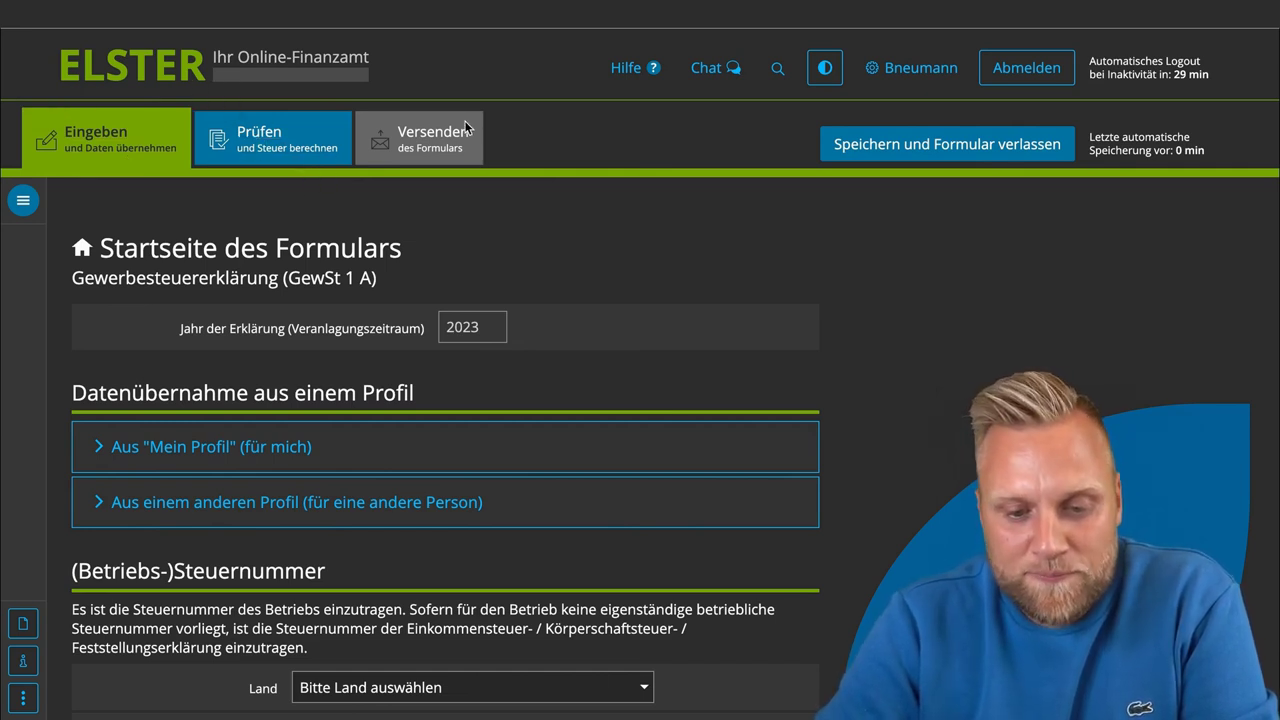
# Review the form's full section outline, from 1 - Allgemeine Angaben to 21 - Mitwirkung bei der Anfertigung der Steuererklärung.
pyautogui.click(25, 205)
pyautogui.scroll(-3, 404, 372)
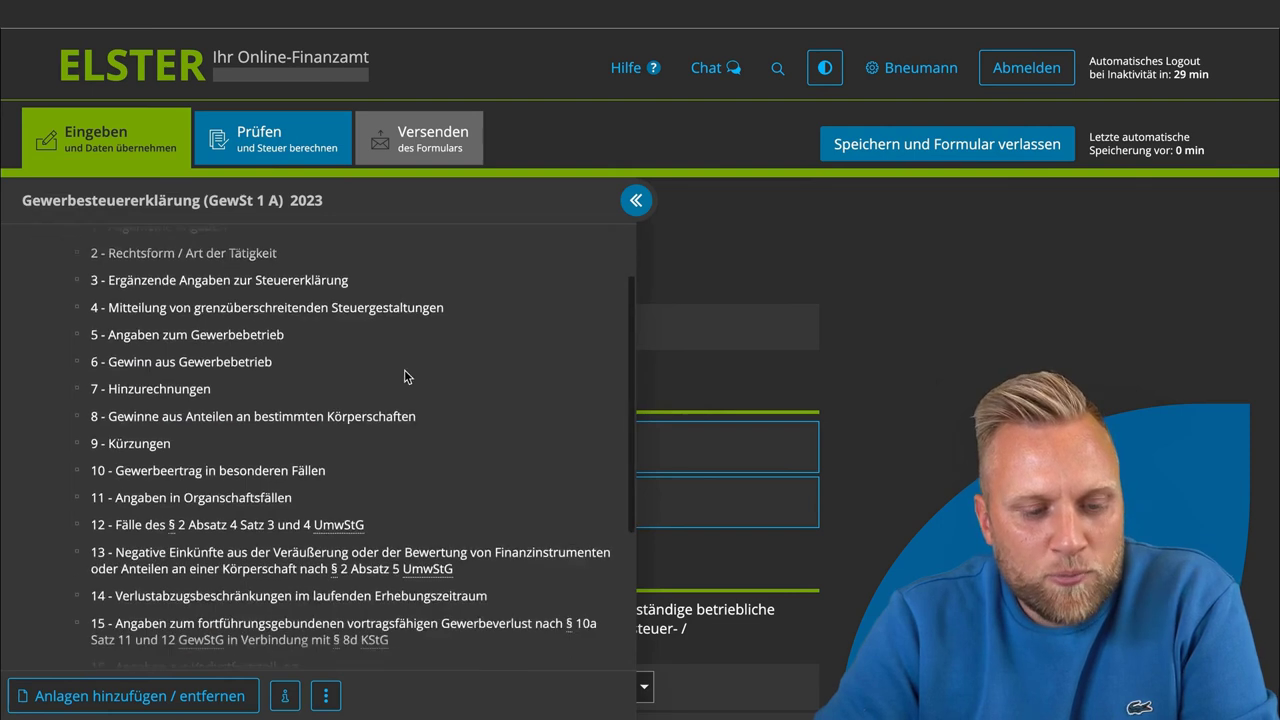
pyautogui.scroll(-2, 405, 375)
pyautogui.scroll(5, 405, 375)
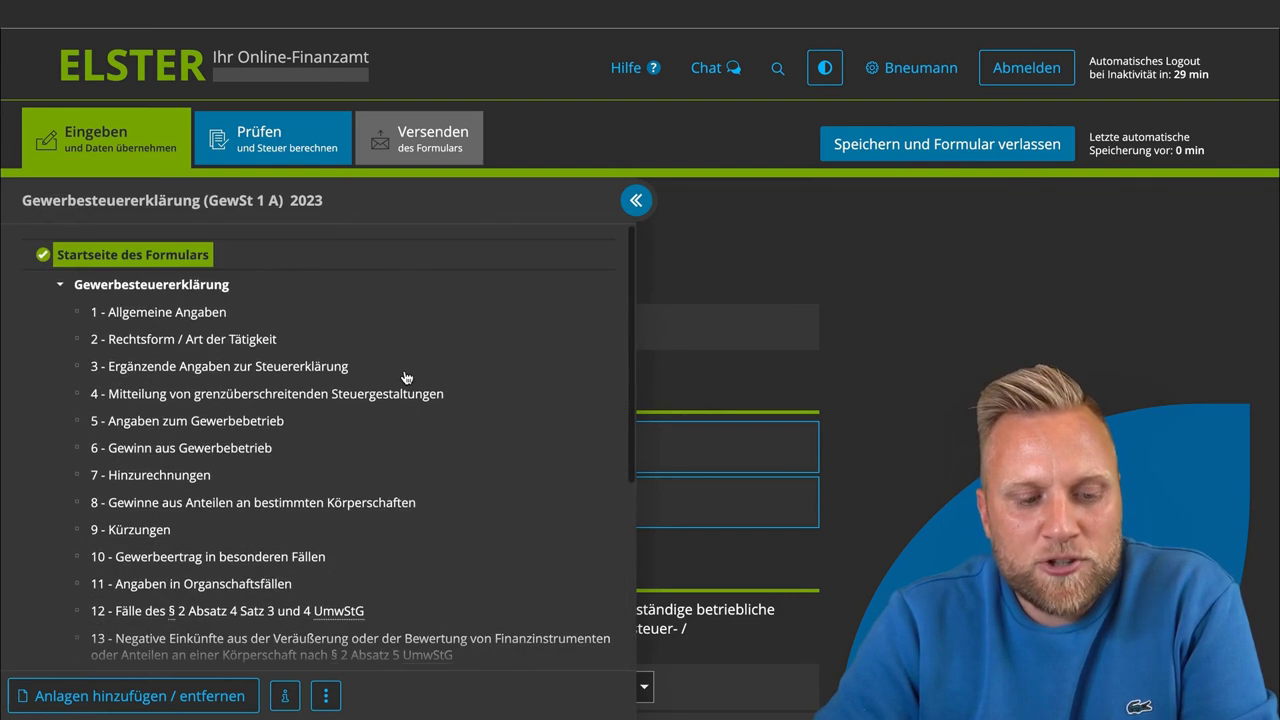
pyautogui.scroll(-3, 404, 376)
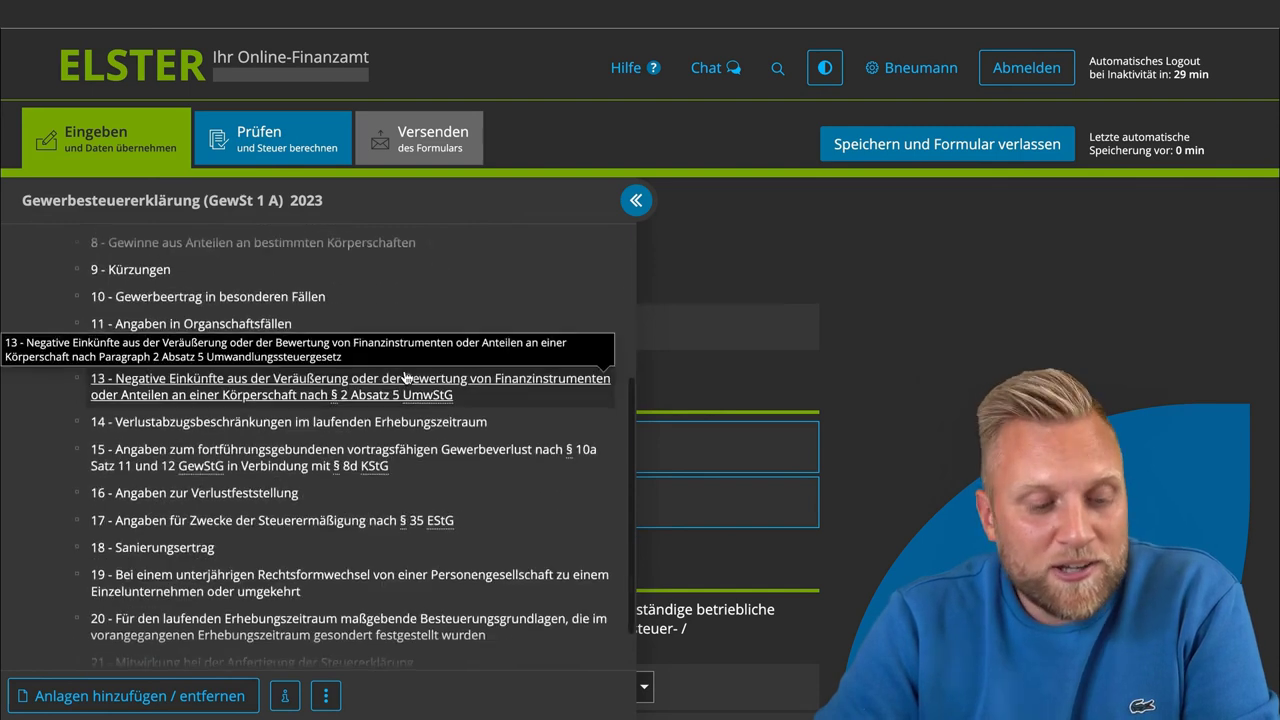
pyautogui.scroll(4, 282, 562)
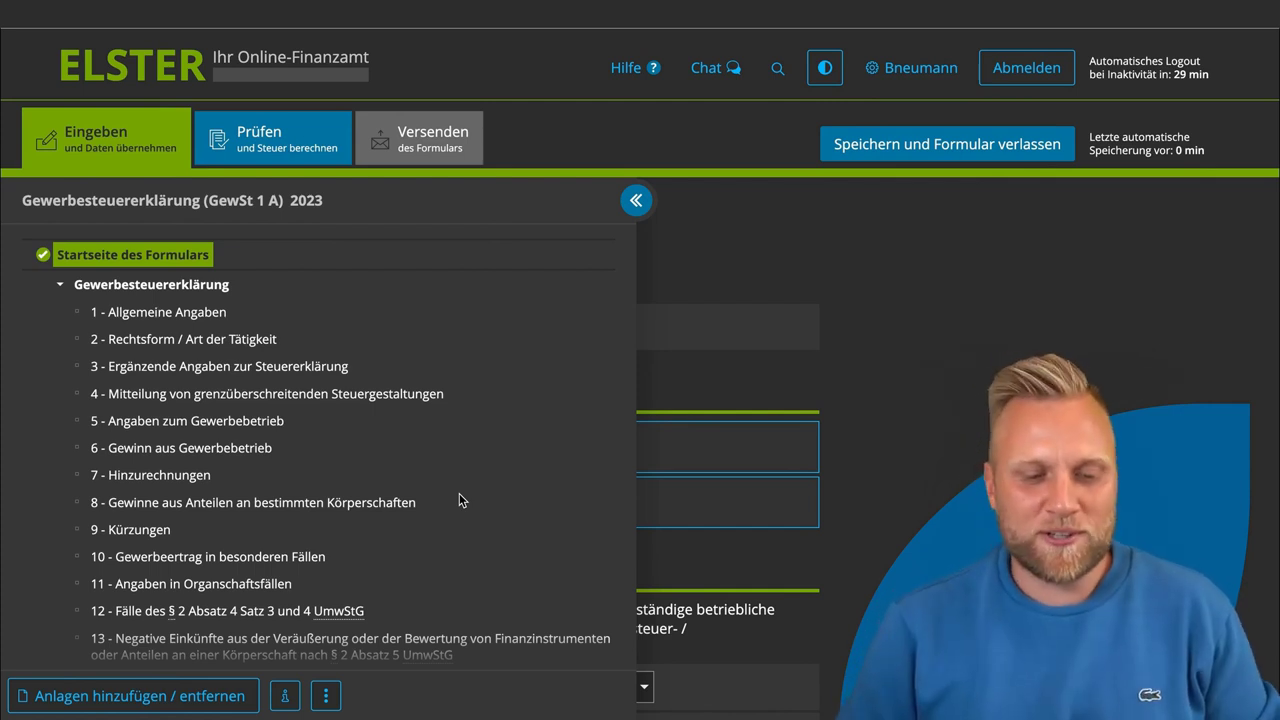
pyautogui.scroll(-5, 459, 493)
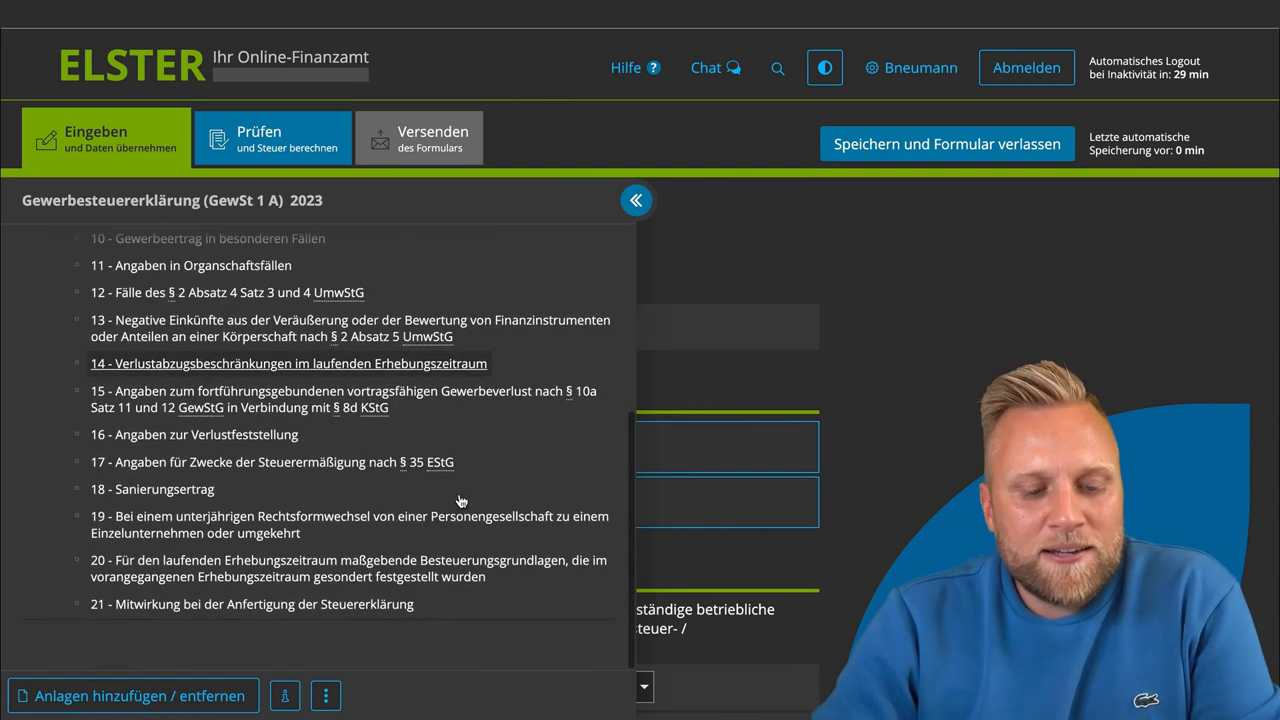
pyautogui.click(636, 200)
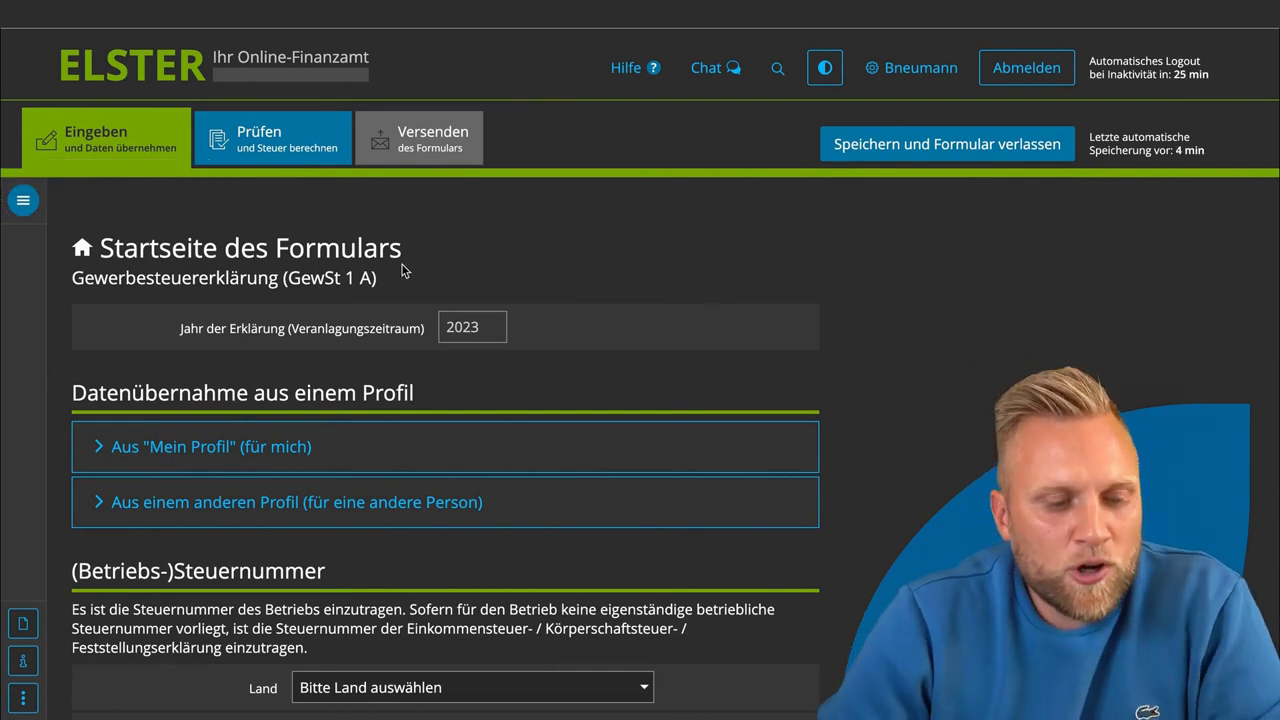
# Set the Land for the (Betriebs-)Steuernummer on the form's start page to Berlin.
pyautogui.tripleClick(281, 251)
pyautogui.click(523, 243)
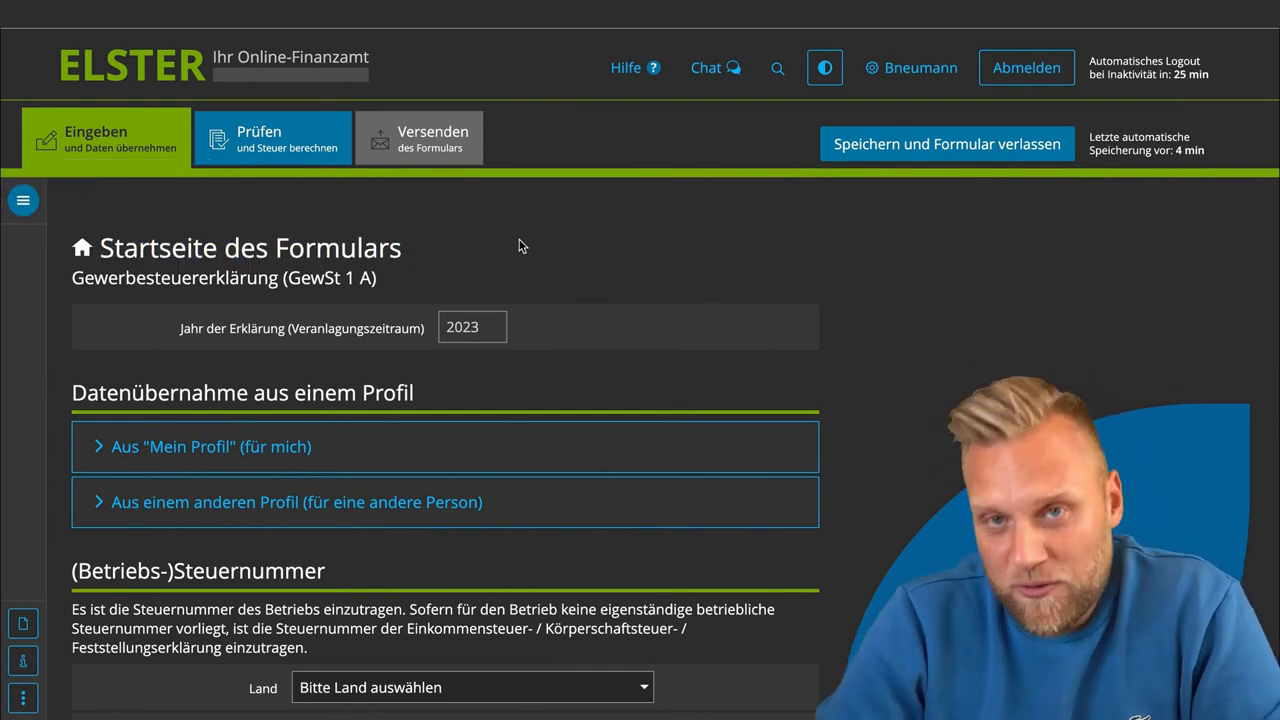
pyautogui.scroll(-1, 828, 312)
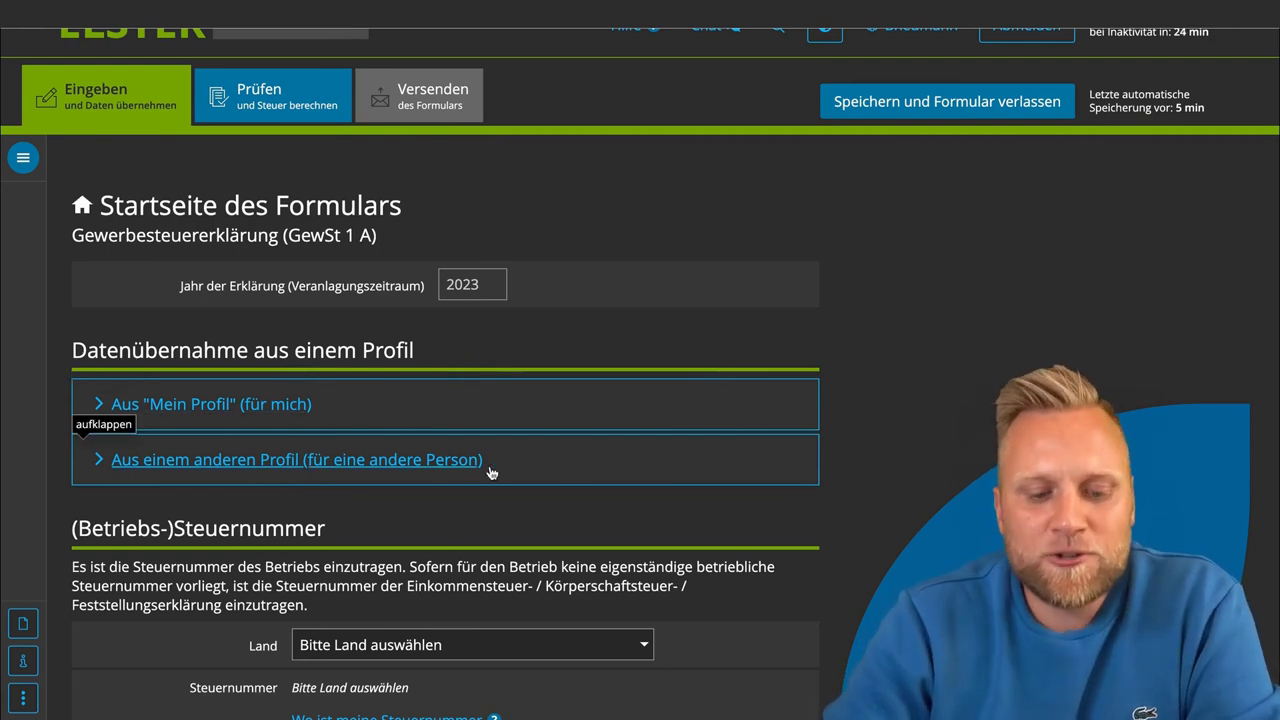
pyautogui.scroll(-2, 915, 485)
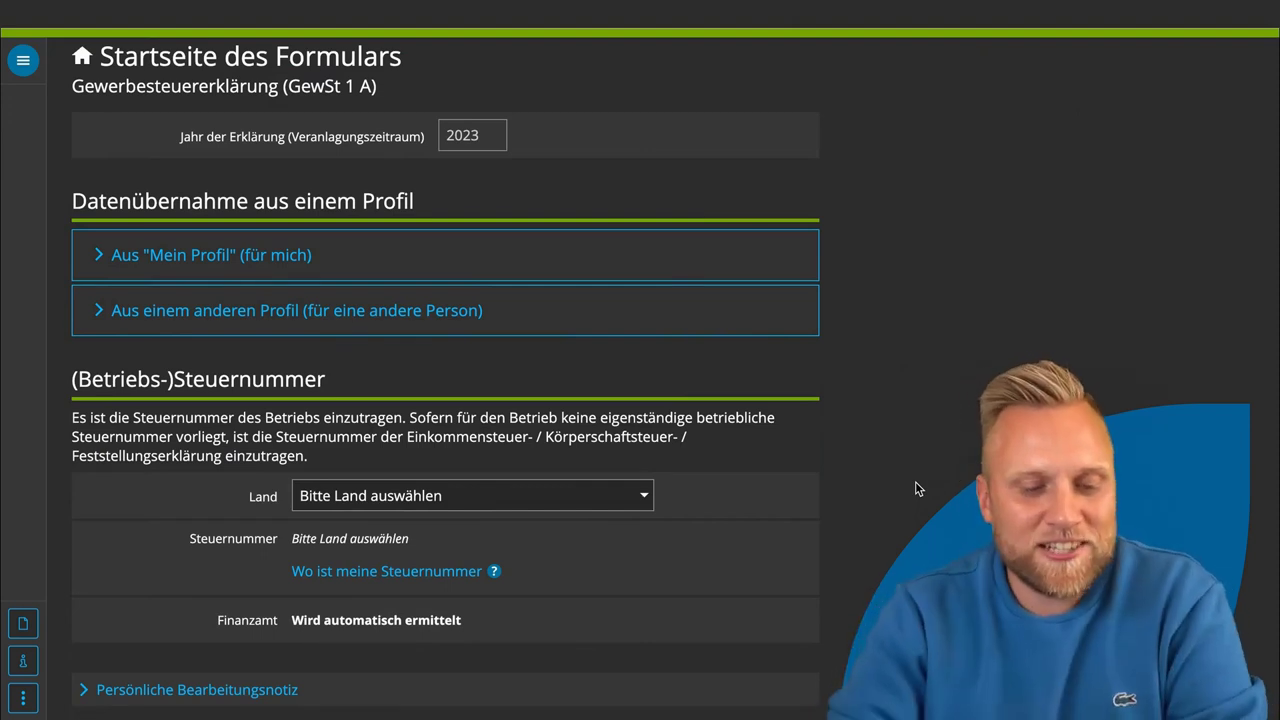
pyautogui.scroll(-1, 915, 481)
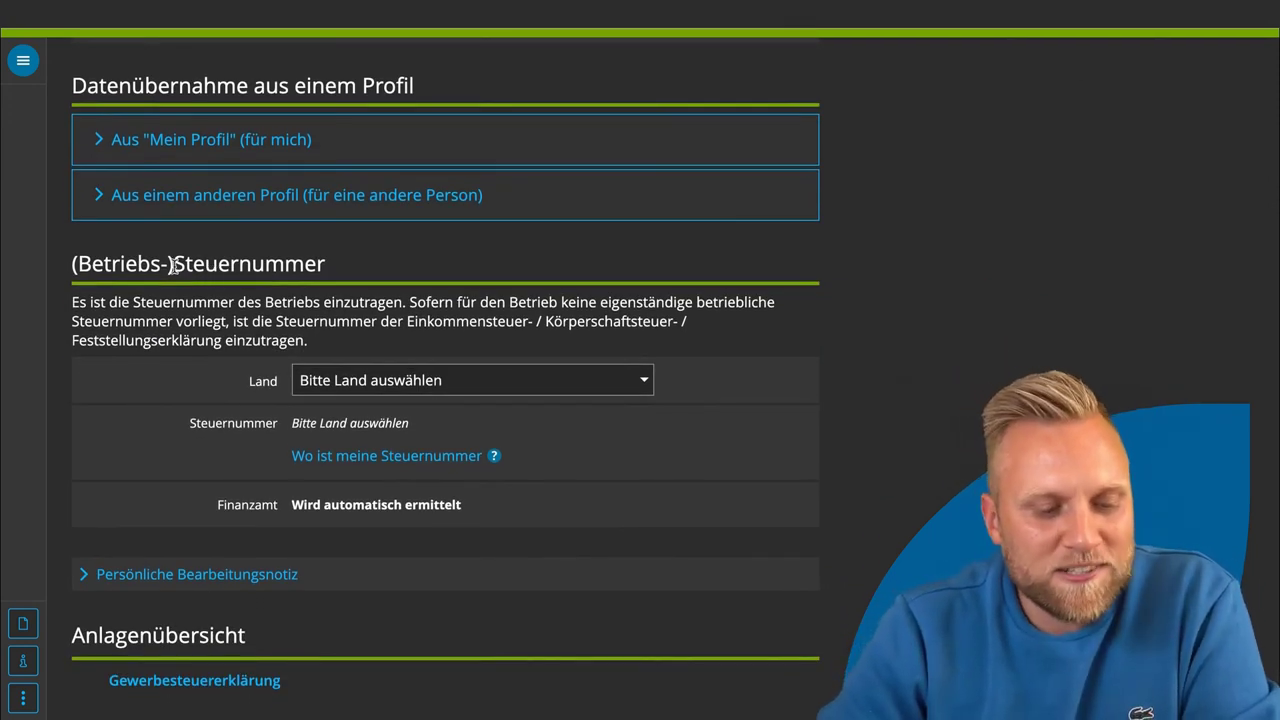
pyautogui.moveTo(172, 264); pyautogui.dragTo(73, 265)
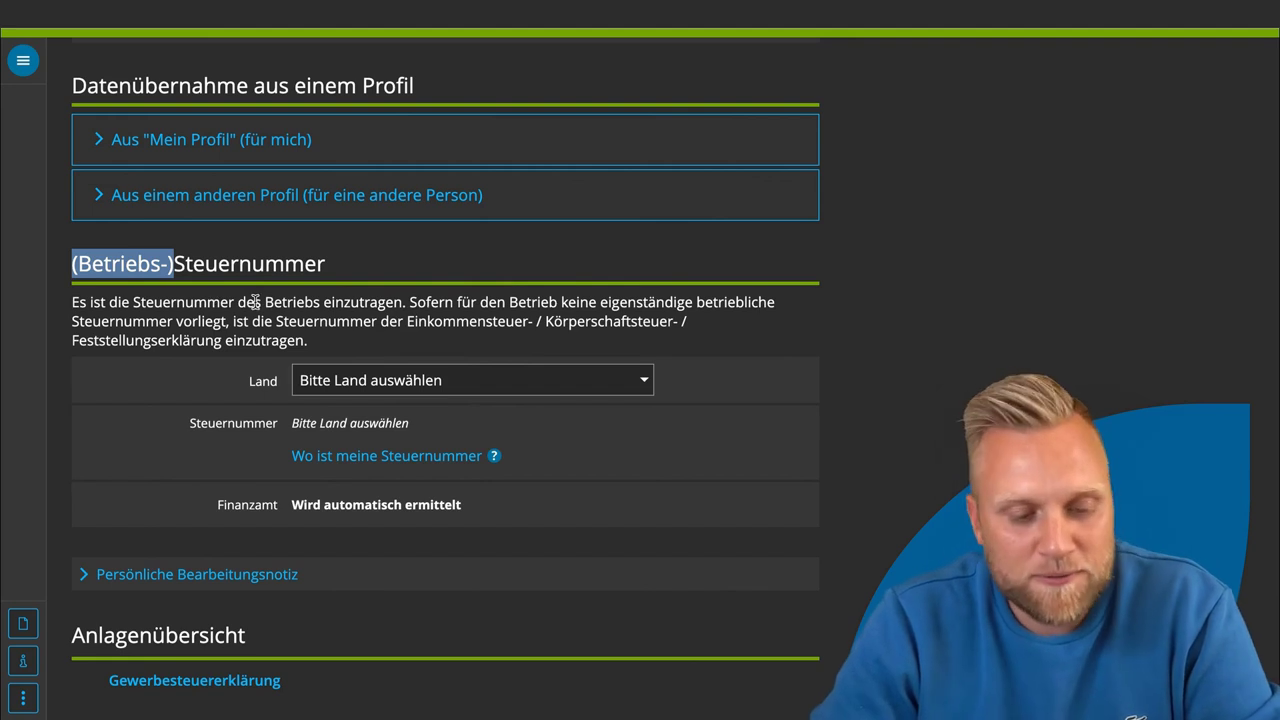
pyautogui.click(514, 375)
pyautogui.click(423, 450)
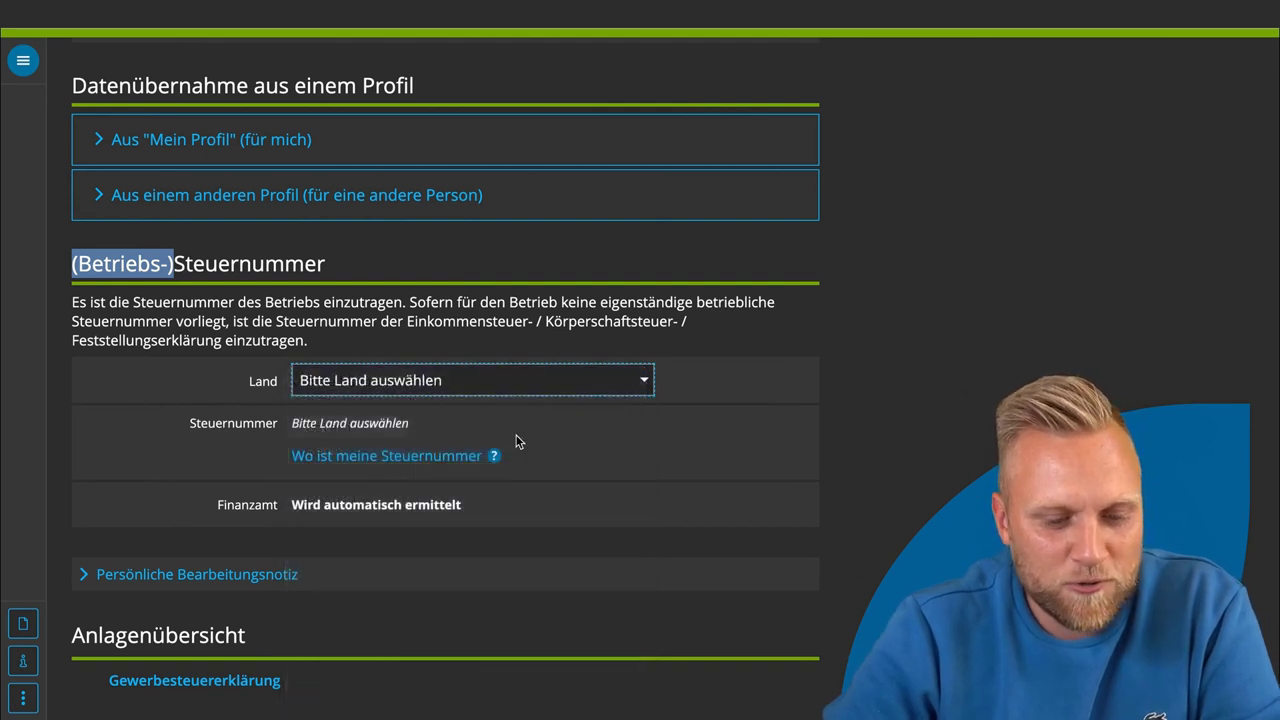
pyautogui.scroll(-1, 651, 443)
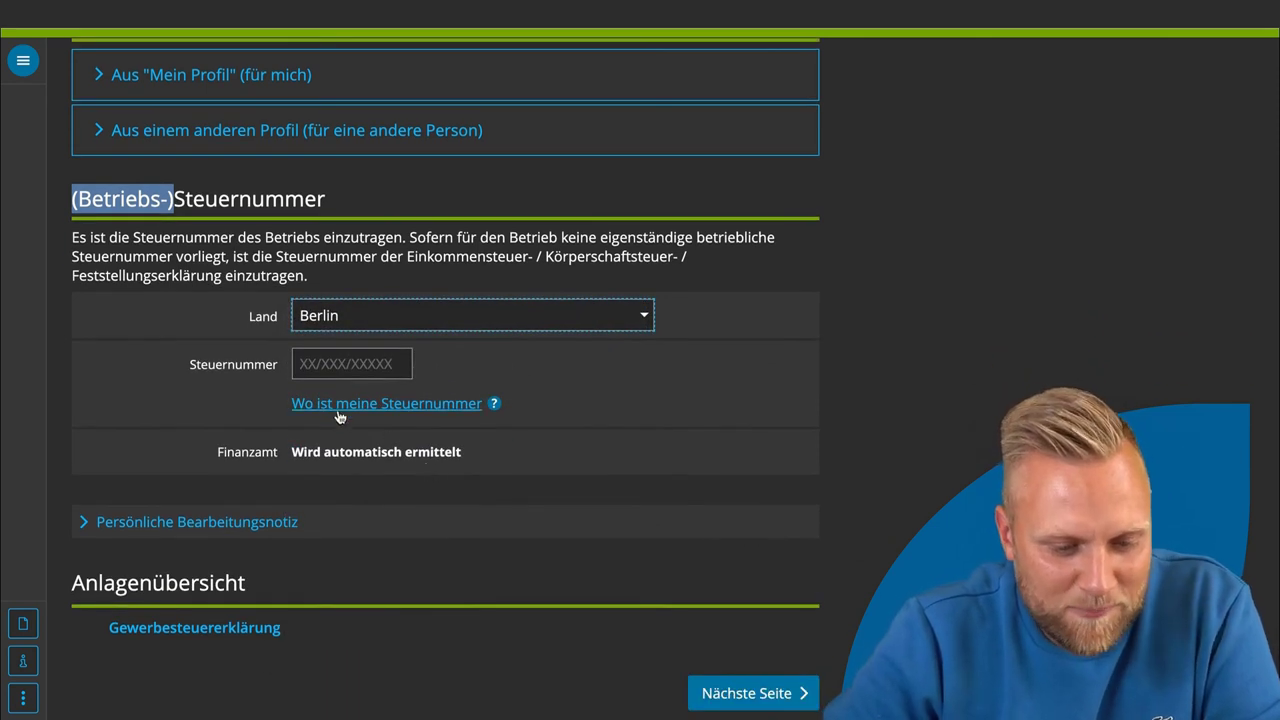
pyautogui.click(535, 366)
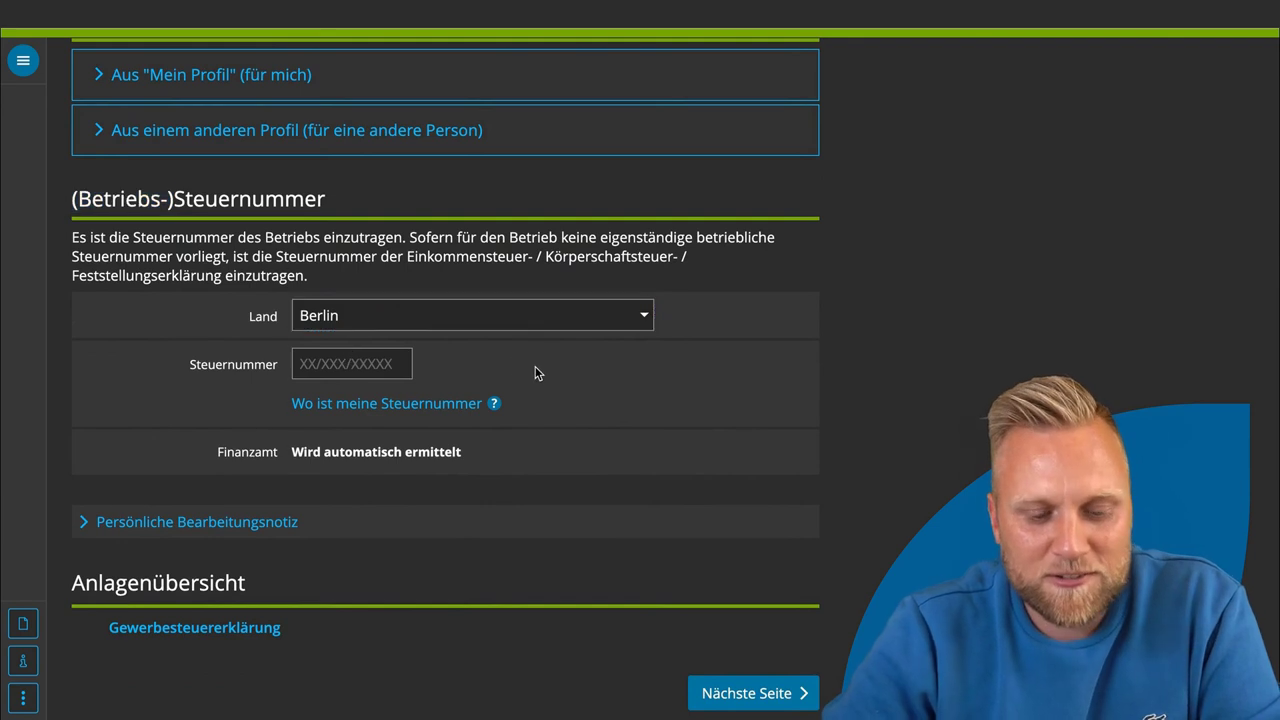
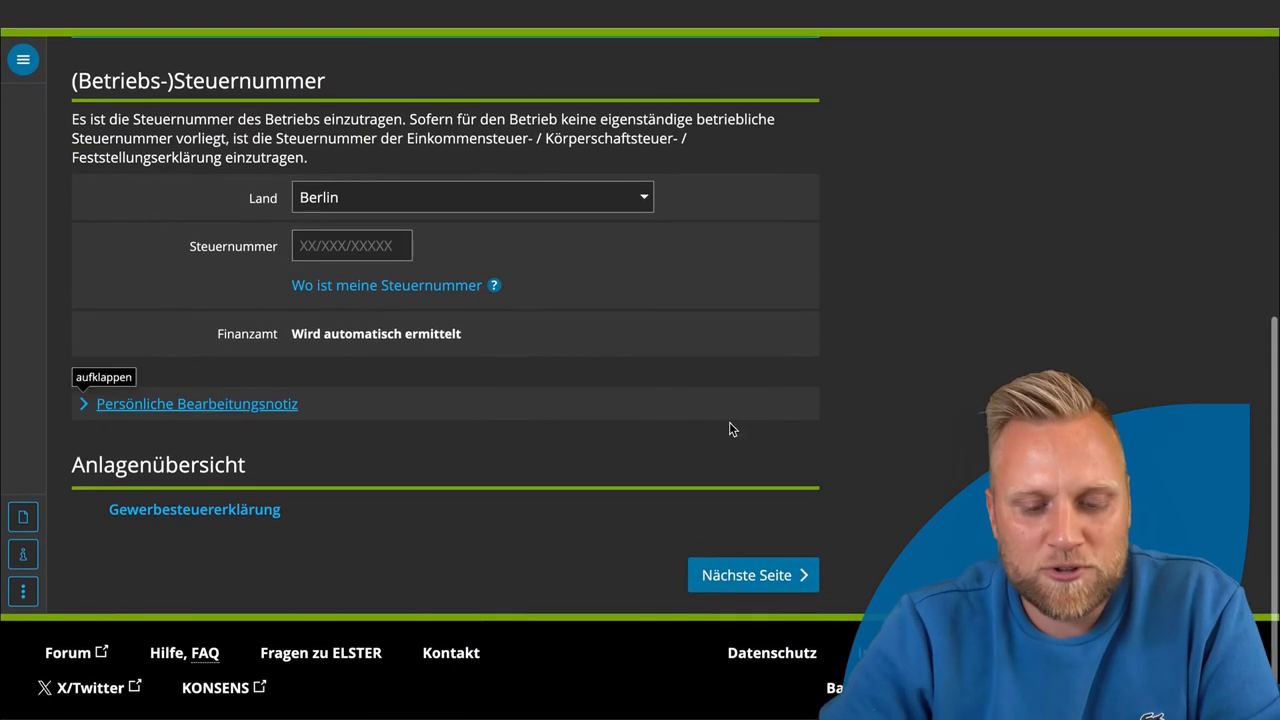
# Look through the list of Teilseiten on the Gewerbesteuererklärung overview and continue to page 1 - Allgemeine Angaben.
pyautogui.click(776, 578)
pyautogui.scroll(-1, 776, 579)
pyautogui.scroll(-2, 776, 579)
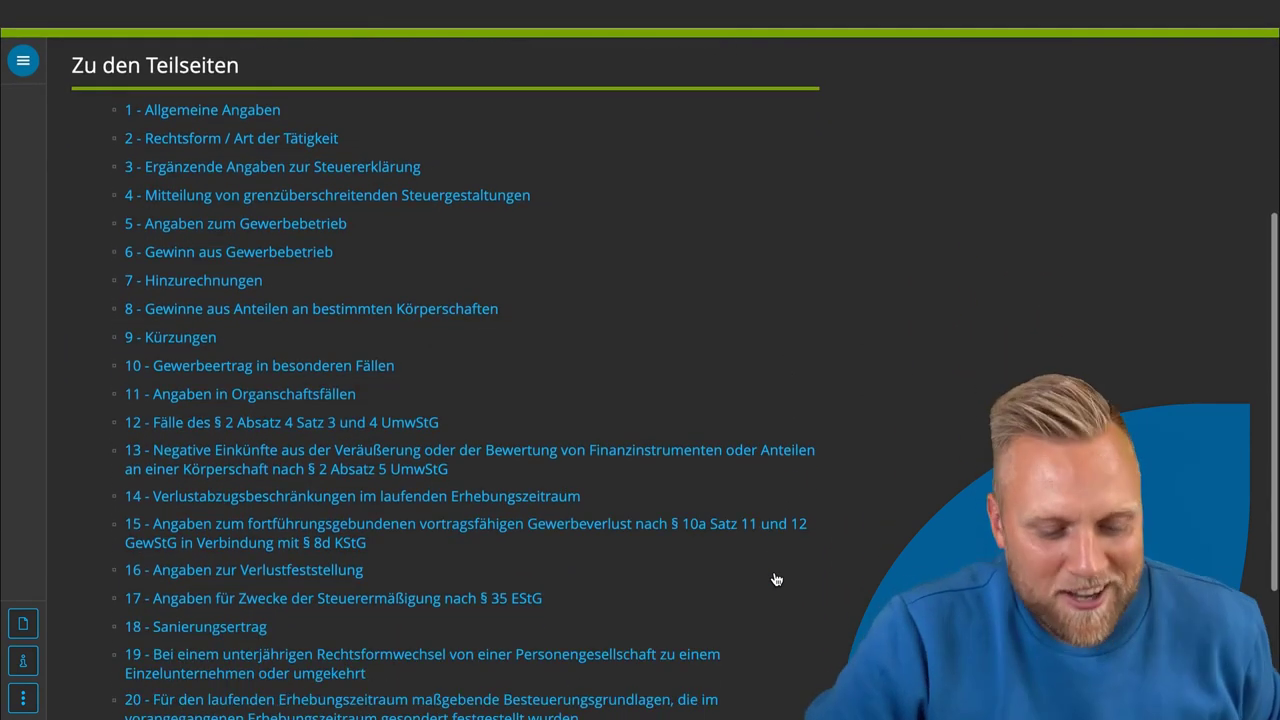
pyautogui.scroll(-2, 776, 579)
pyautogui.scroll(4, 776, 579)
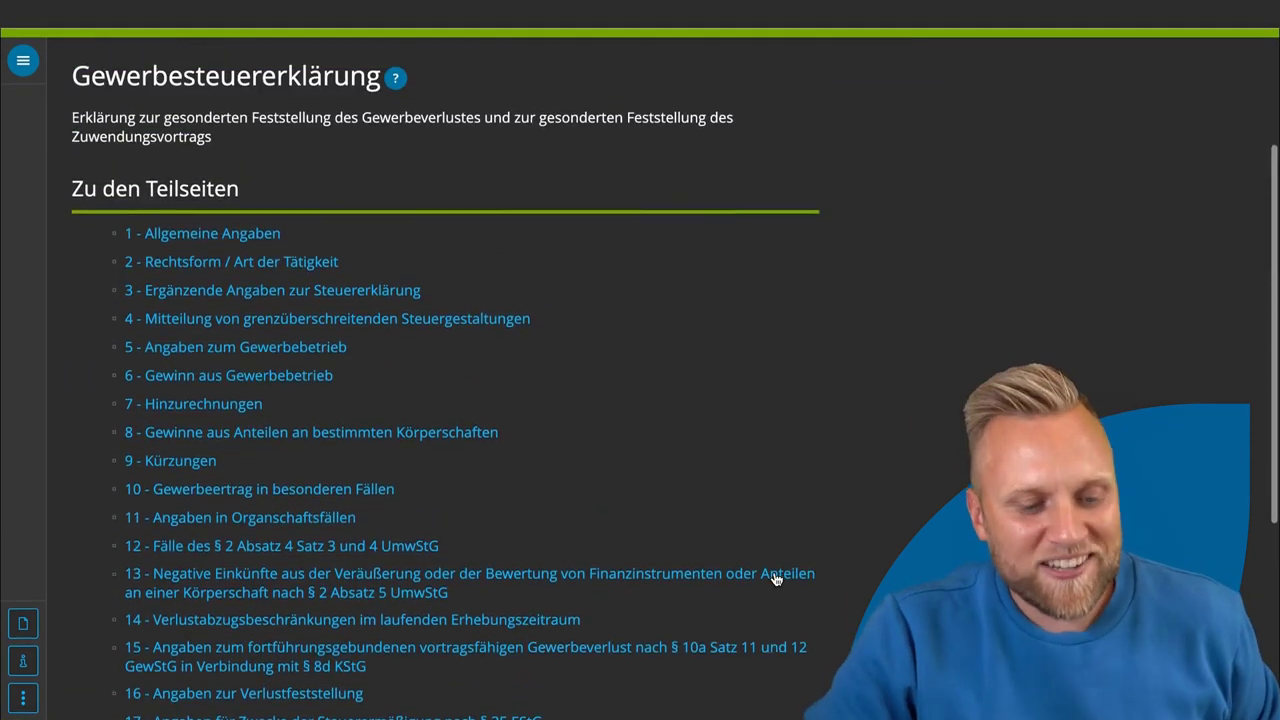
pyautogui.scroll(1, 776, 579)
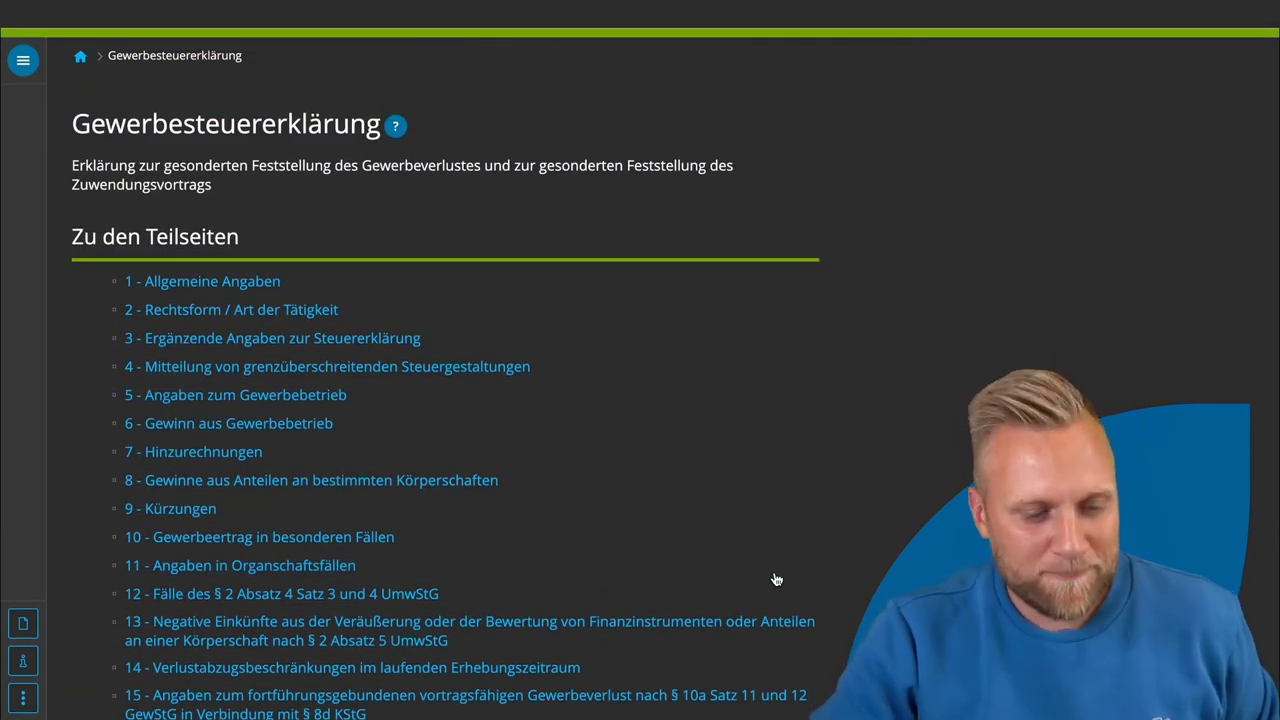
pyautogui.scroll(-5, 776, 579)
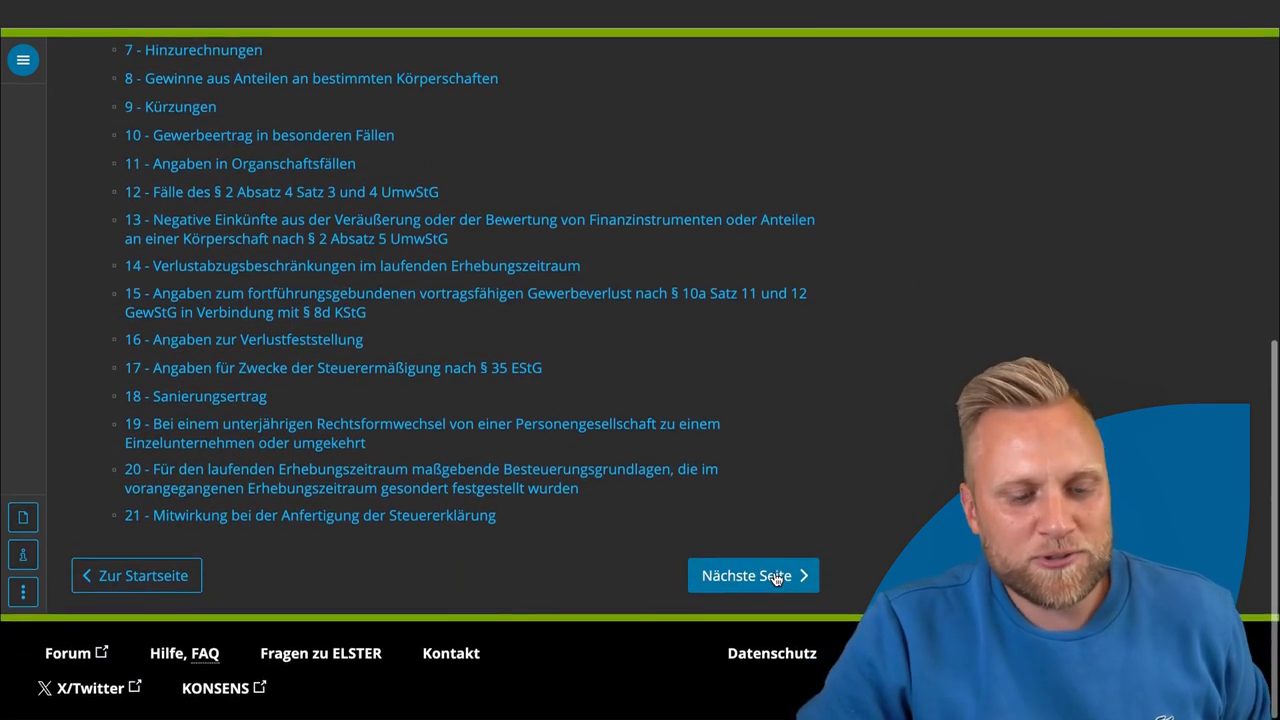
pyautogui.click(774, 578)
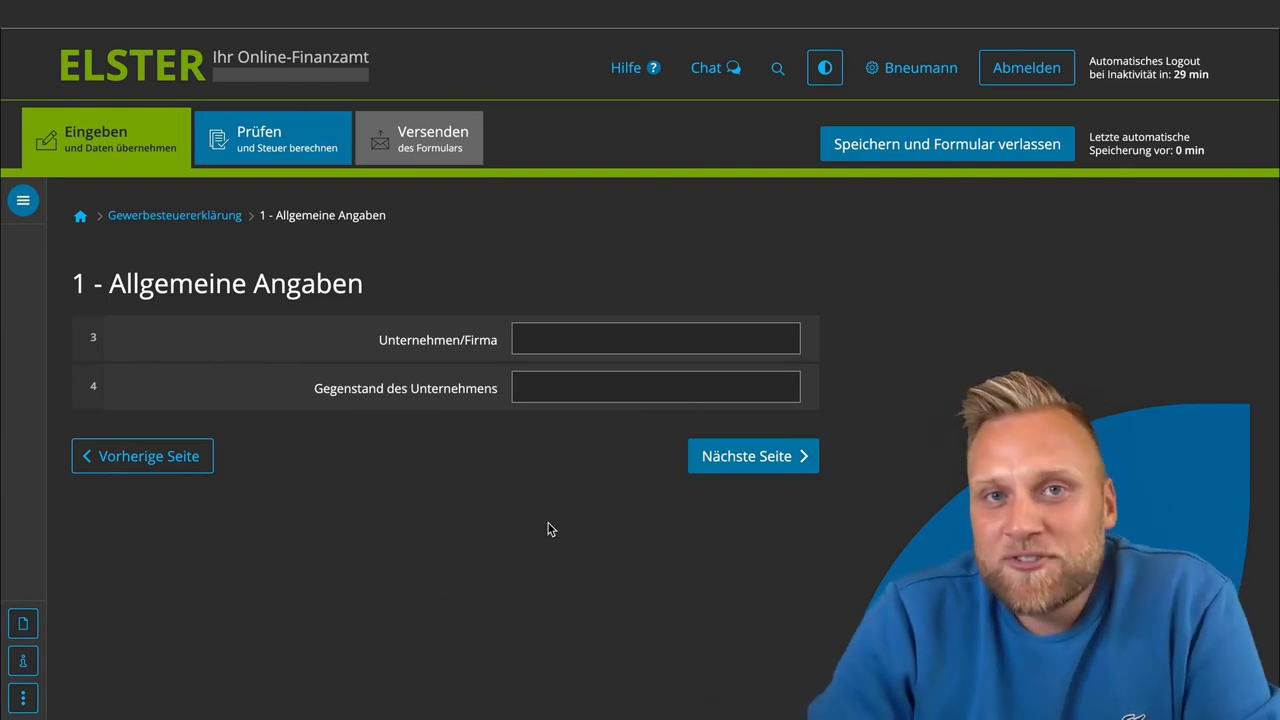
# Go over the Unternehmen/Firma and Gegenstand des Unternehmens fields without filling them and continue to page 2 - Rechtsform / Art der Tätigkeit.
pyautogui.click(551, 339)
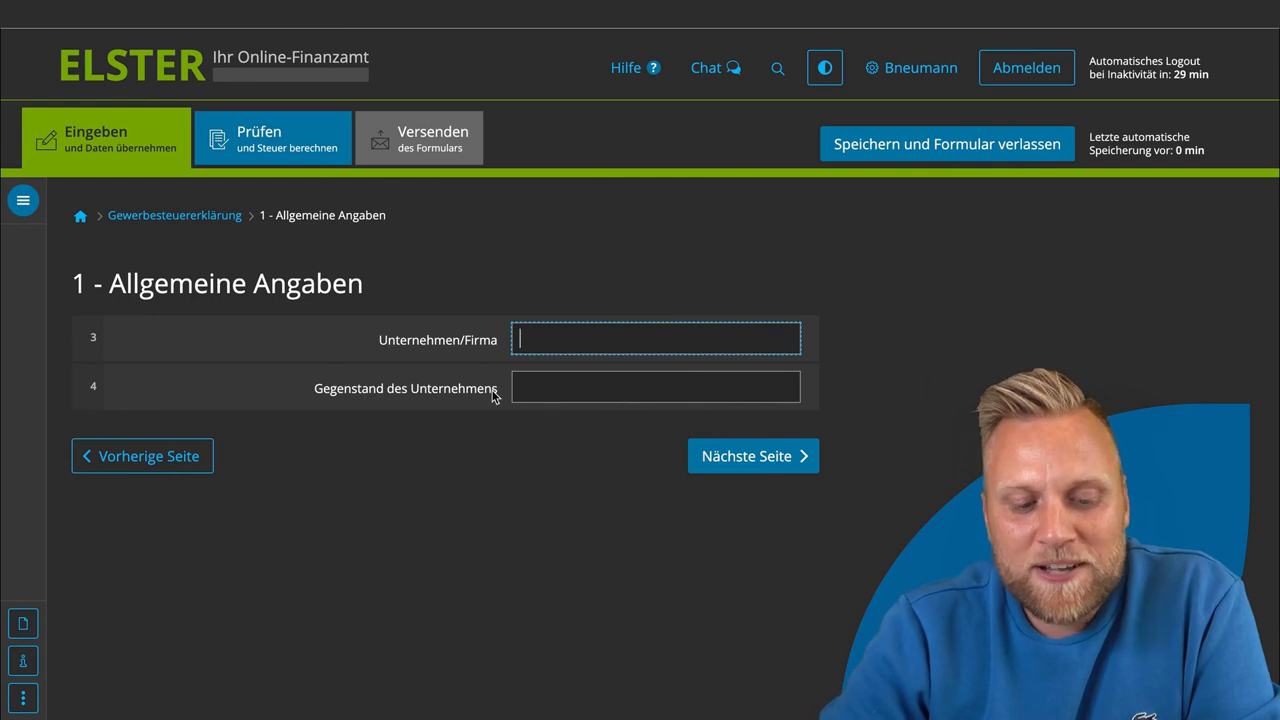
pyautogui.click(620, 384)
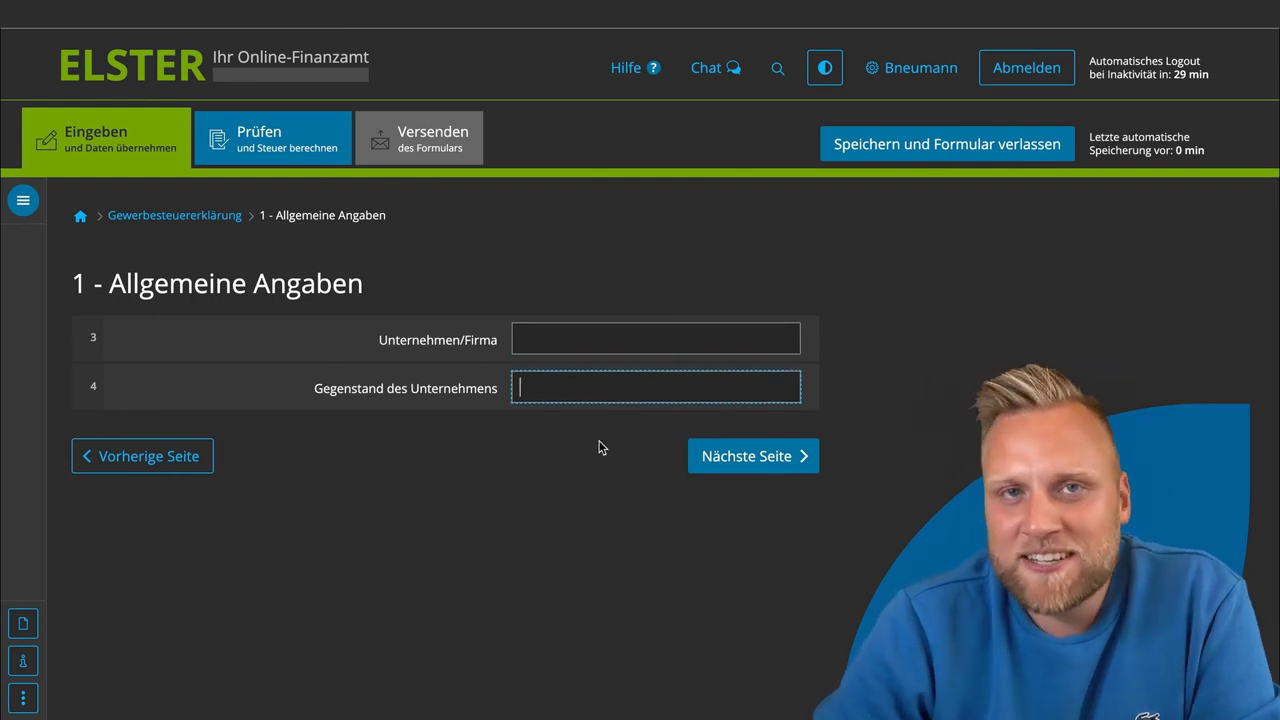
pyautogui.click(750, 456)
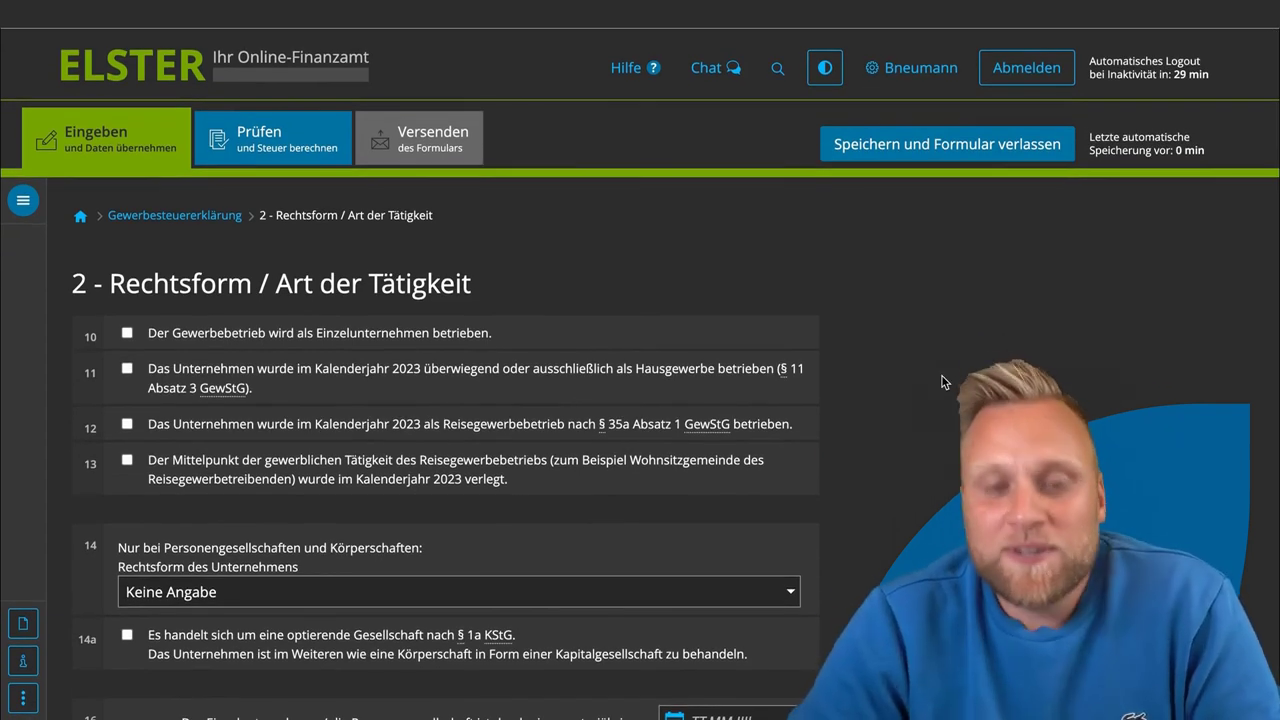
# Mark the business in line 10 as operated as an Einzelunternehmen and review the other legal form options on the page.
pyautogui.scroll(-5, 942, 381)
pyautogui.scroll(4, 942, 381)
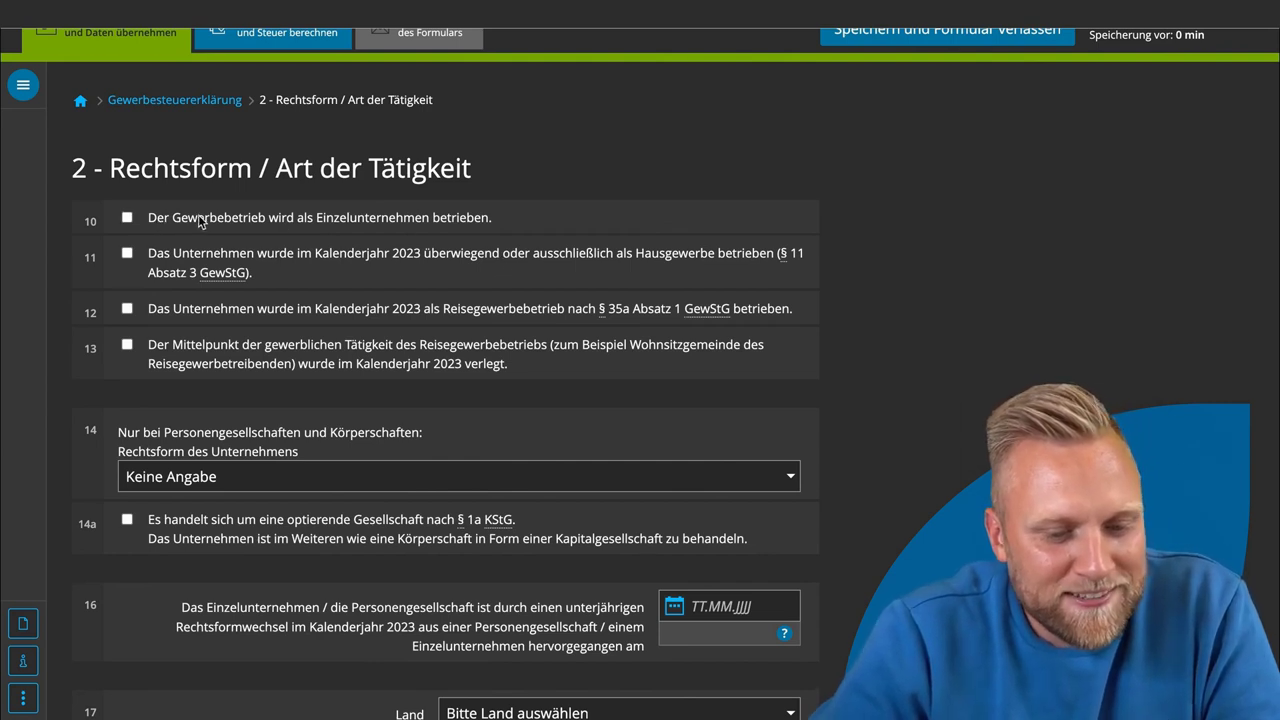
pyautogui.click(127, 217)
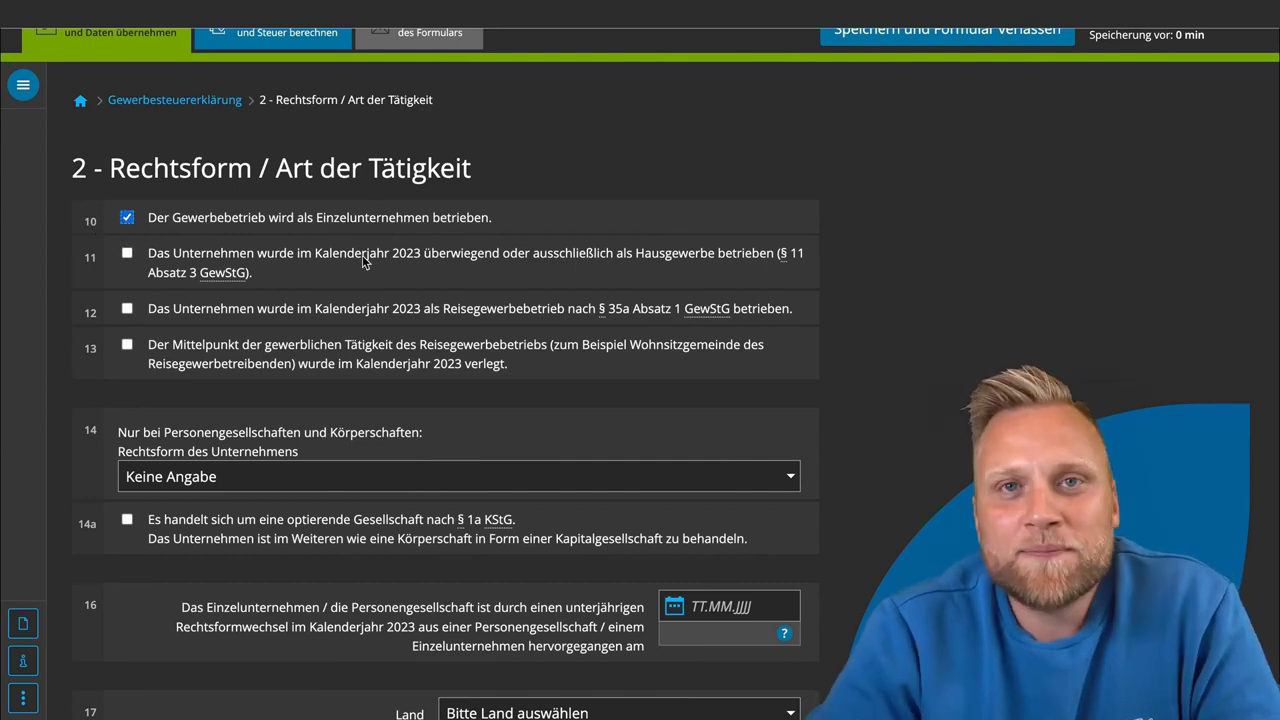
pyautogui.scroll(-2, 362, 262)
pyautogui.scroll(-2, 362, 255)
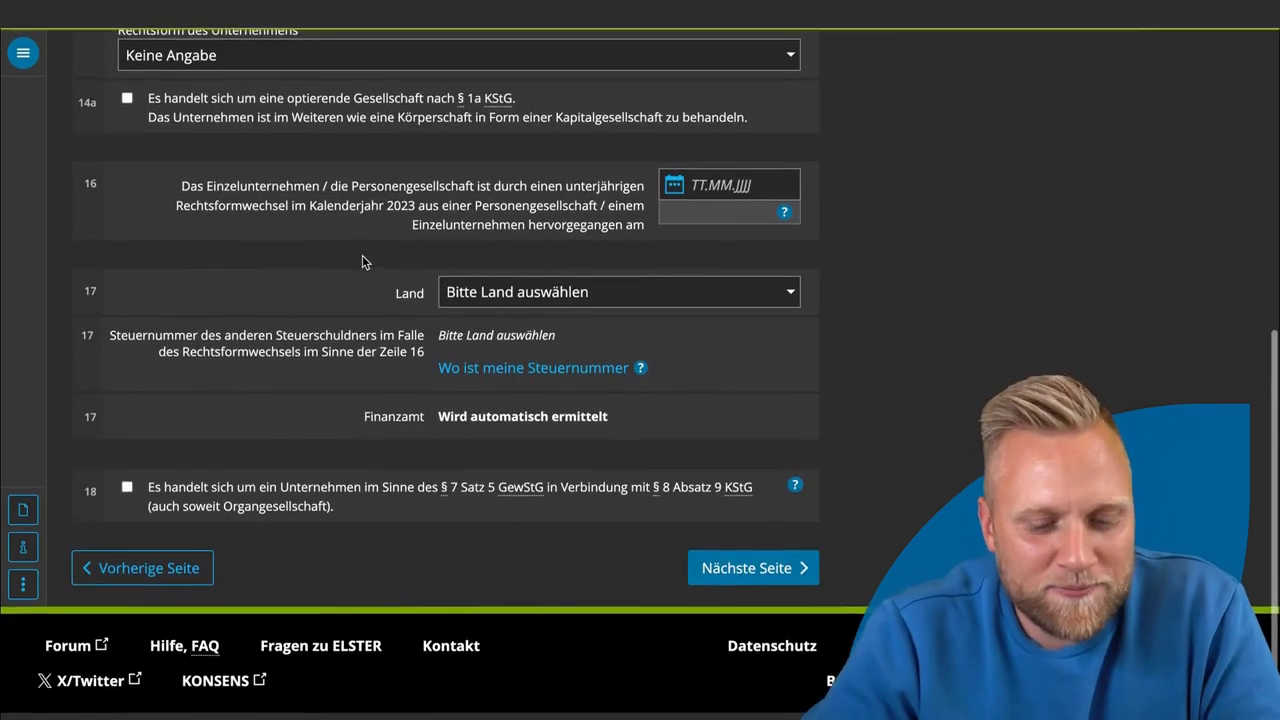
pyautogui.scroll(5, 362, 255)
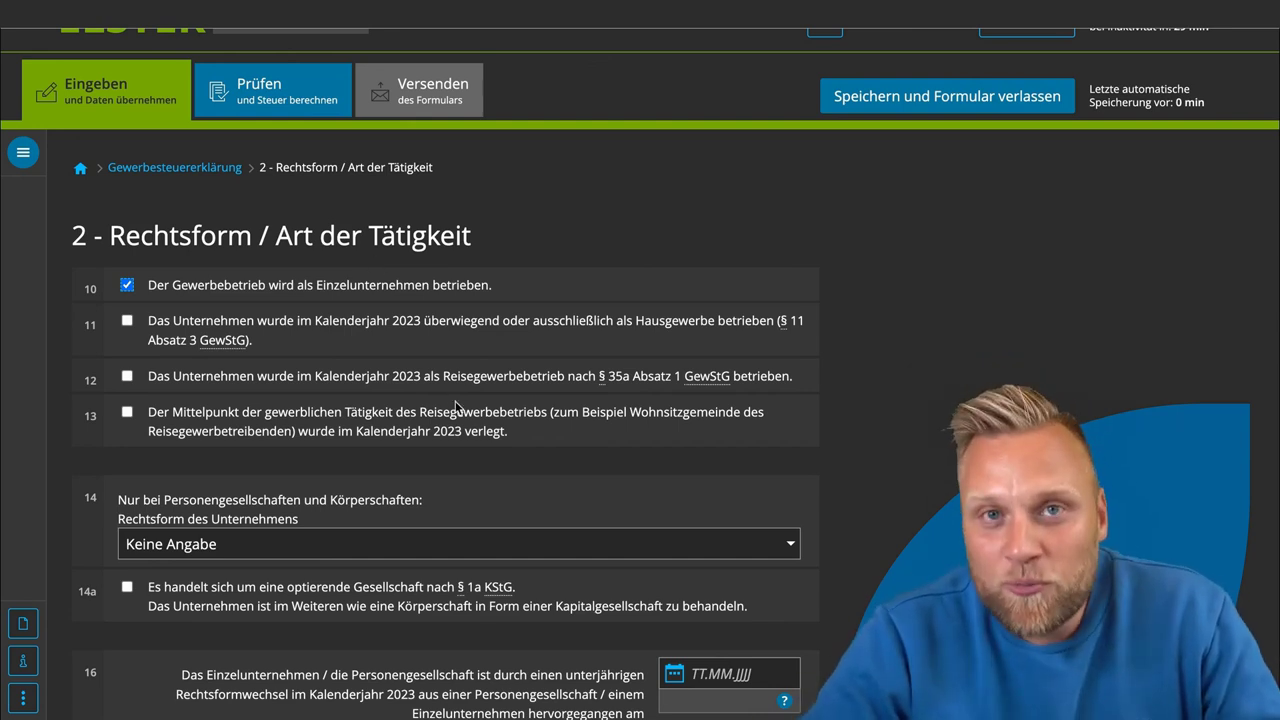
pyautogui.scroll(-1, 455, 405)
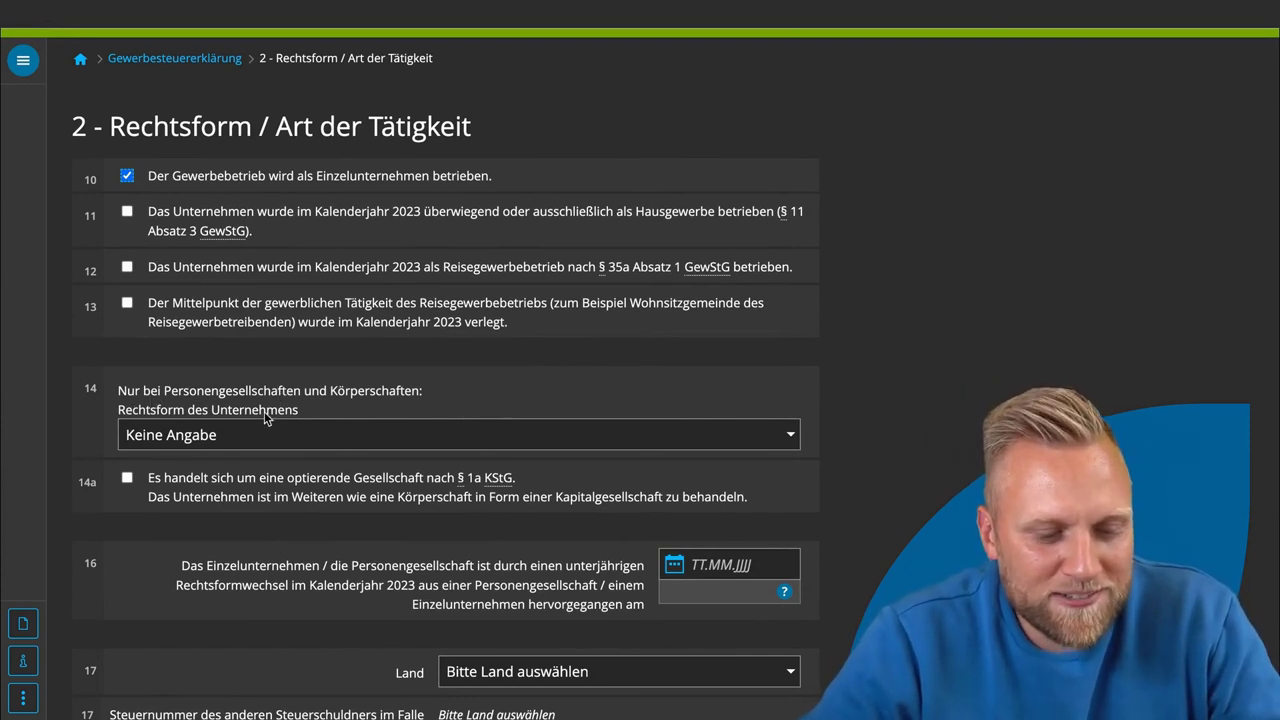
# Look through the legal forms offered for Rechtsform des Unternehmens in line 14 without choosing one.
pyautogui.click(339, 431)
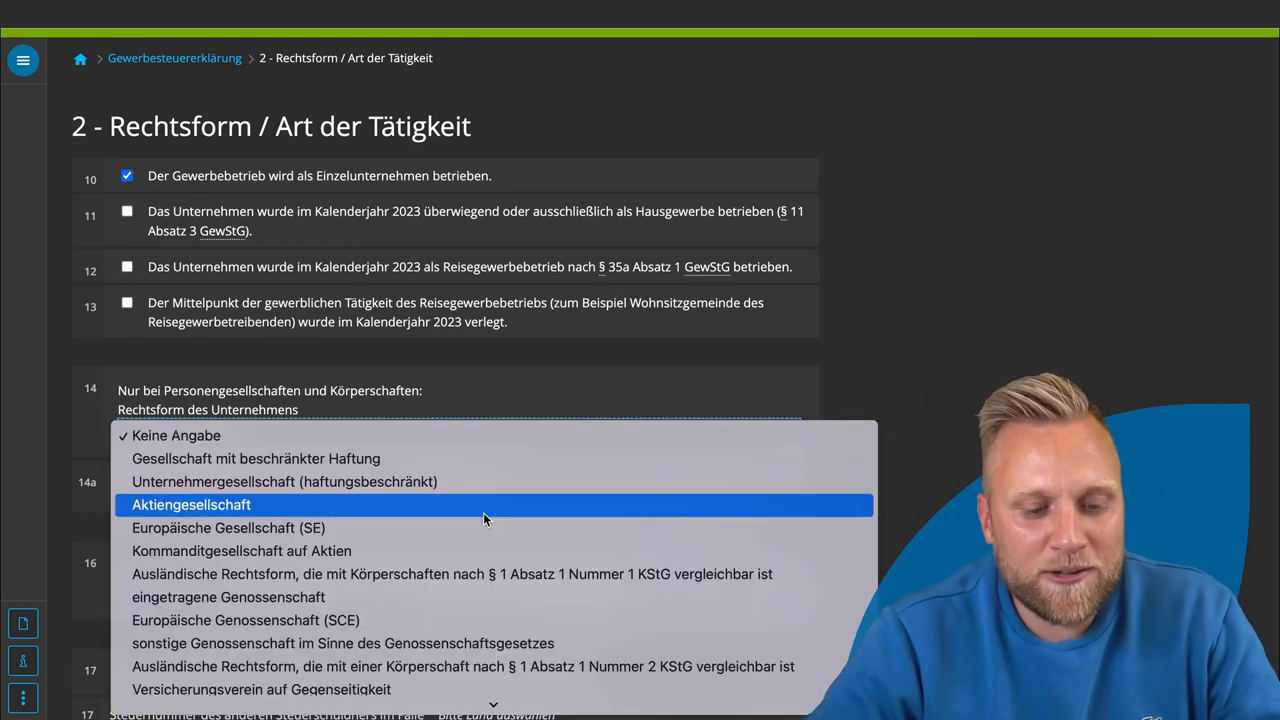
pyautogui.scroll(-5, 483, 514)
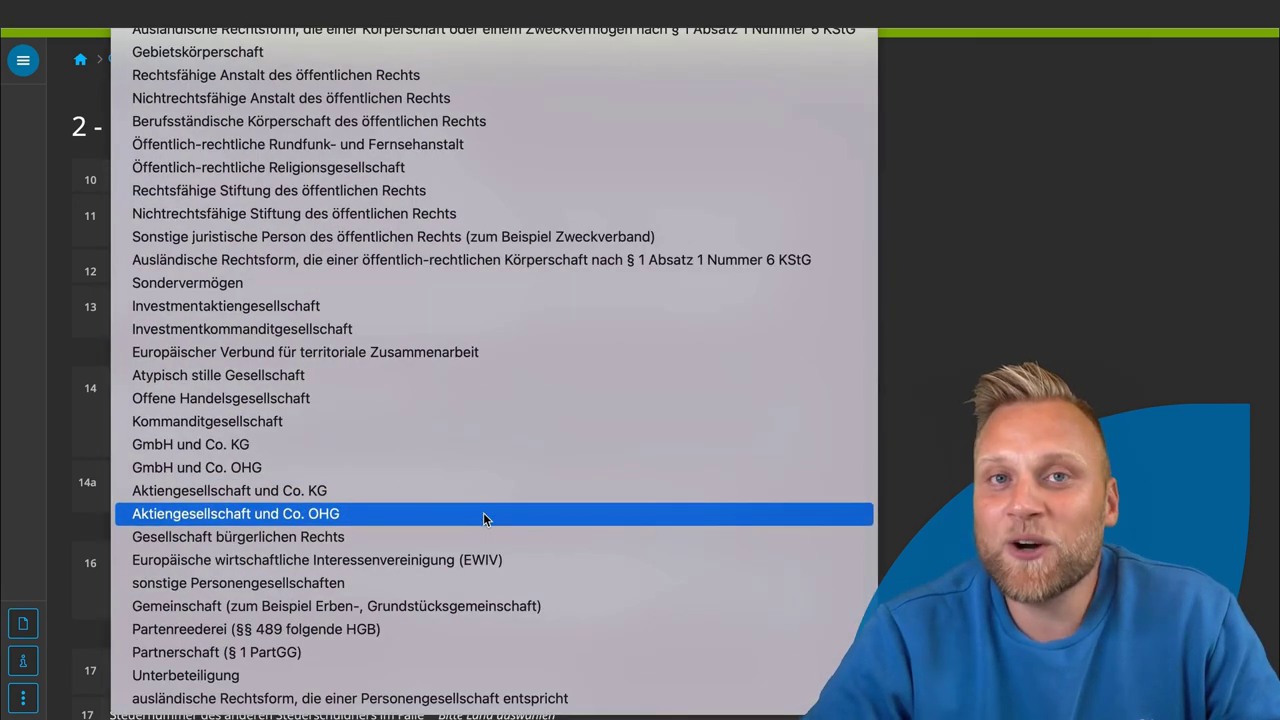
pyautogui.click(947, 342)
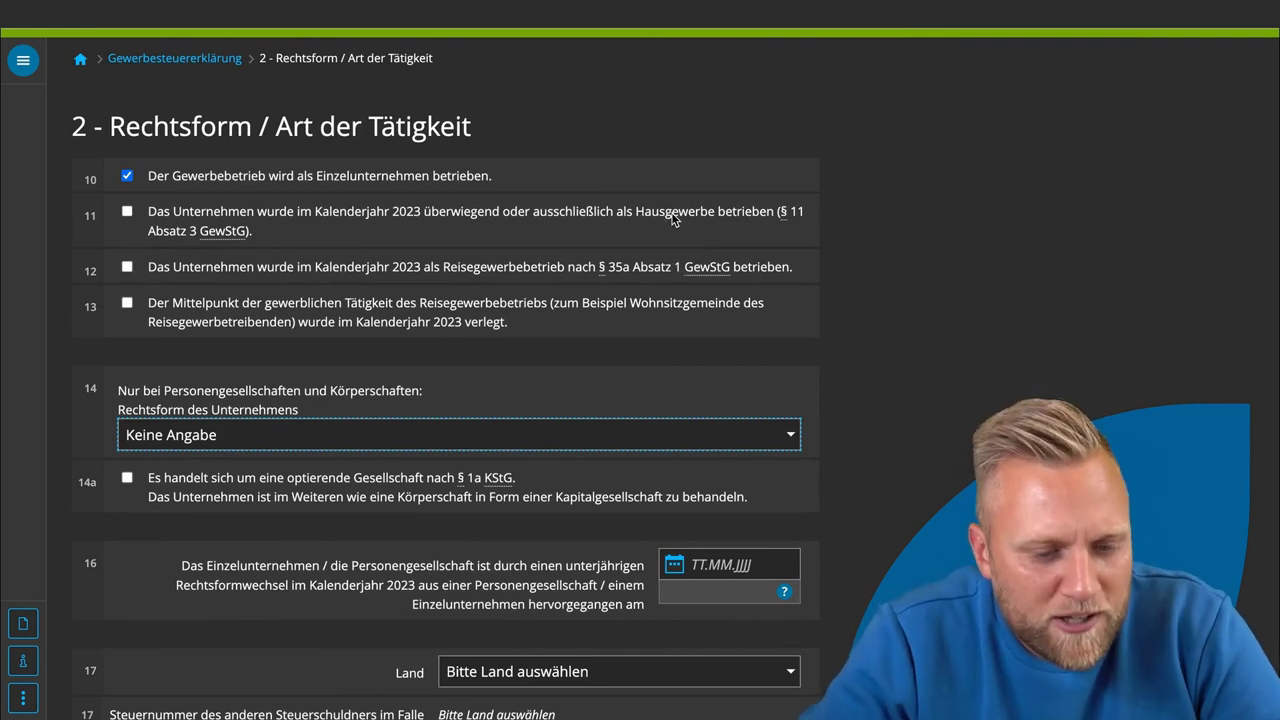
# Review lines 11 to 18 on the Rechtsform page, leave them unfilled, and continue to page 3 - Ergänzende Angaben zur Steuererklärung.
pyautogui.scroll(-1, 520, 326)
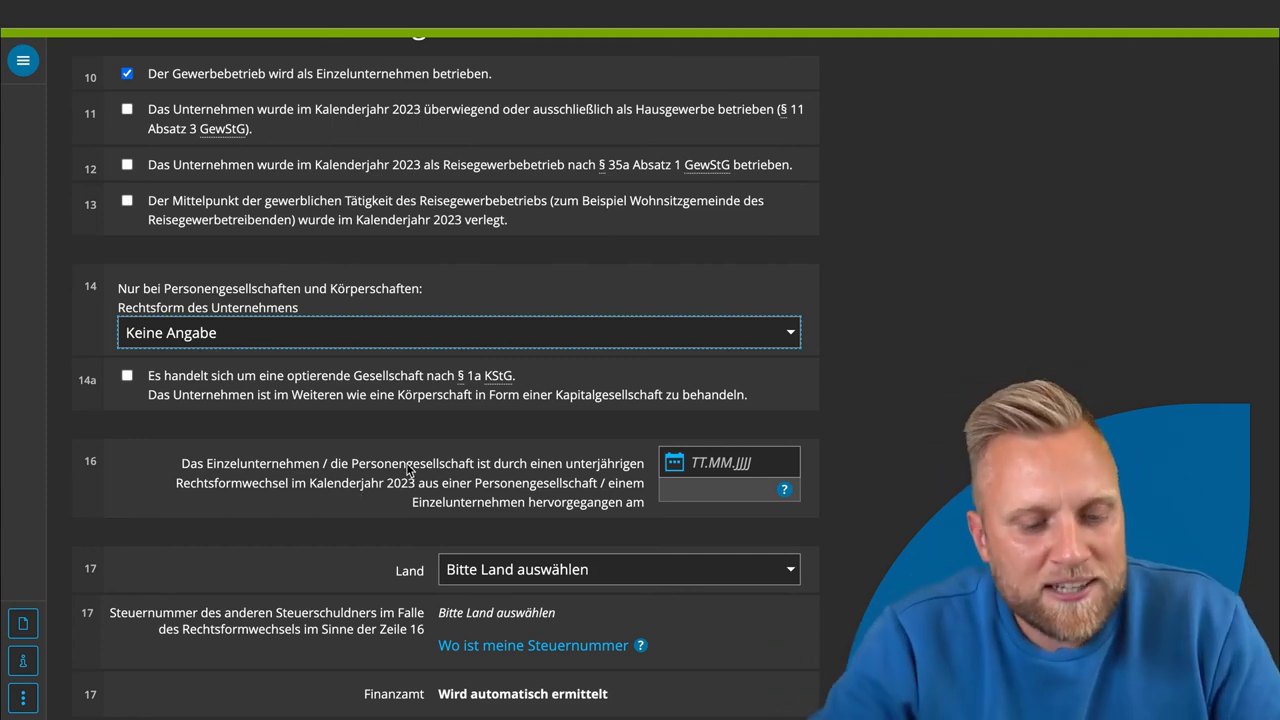
pyautogui.scroll(-1, 408, 470)
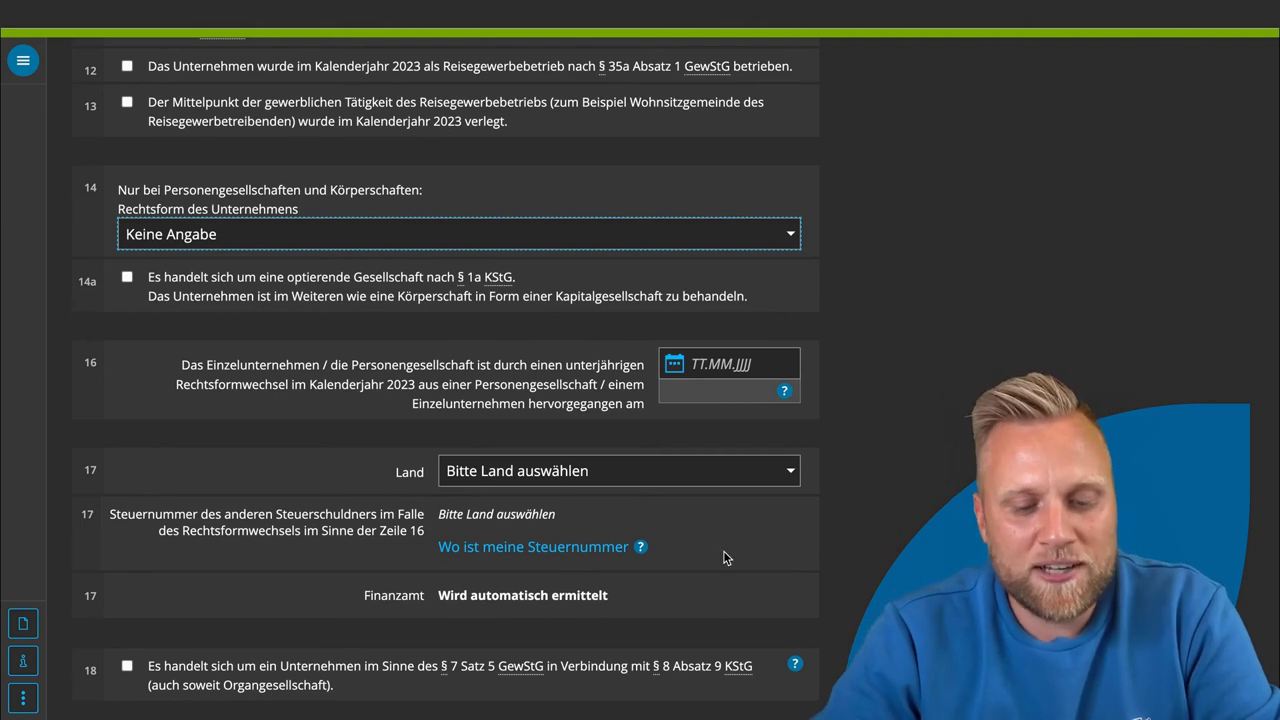
pyautogui.scroll(-1, 724, 558)
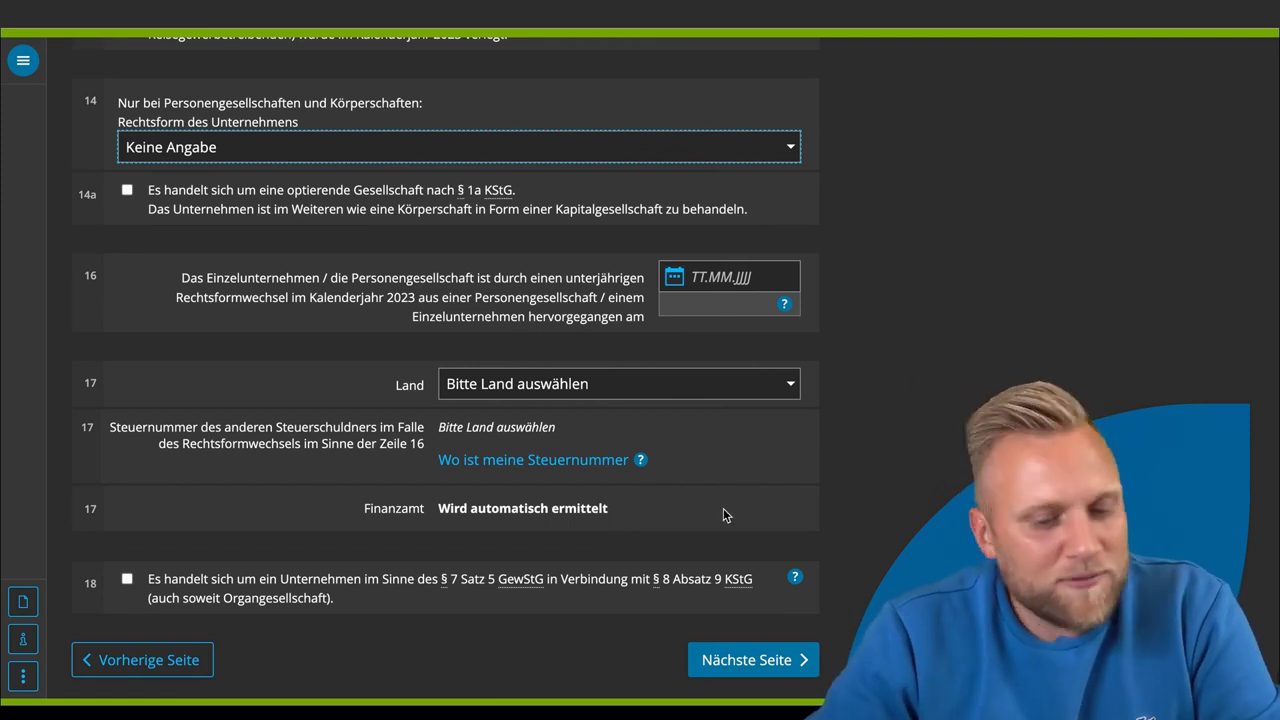
pyautogui.scroll(5, 723, 508)
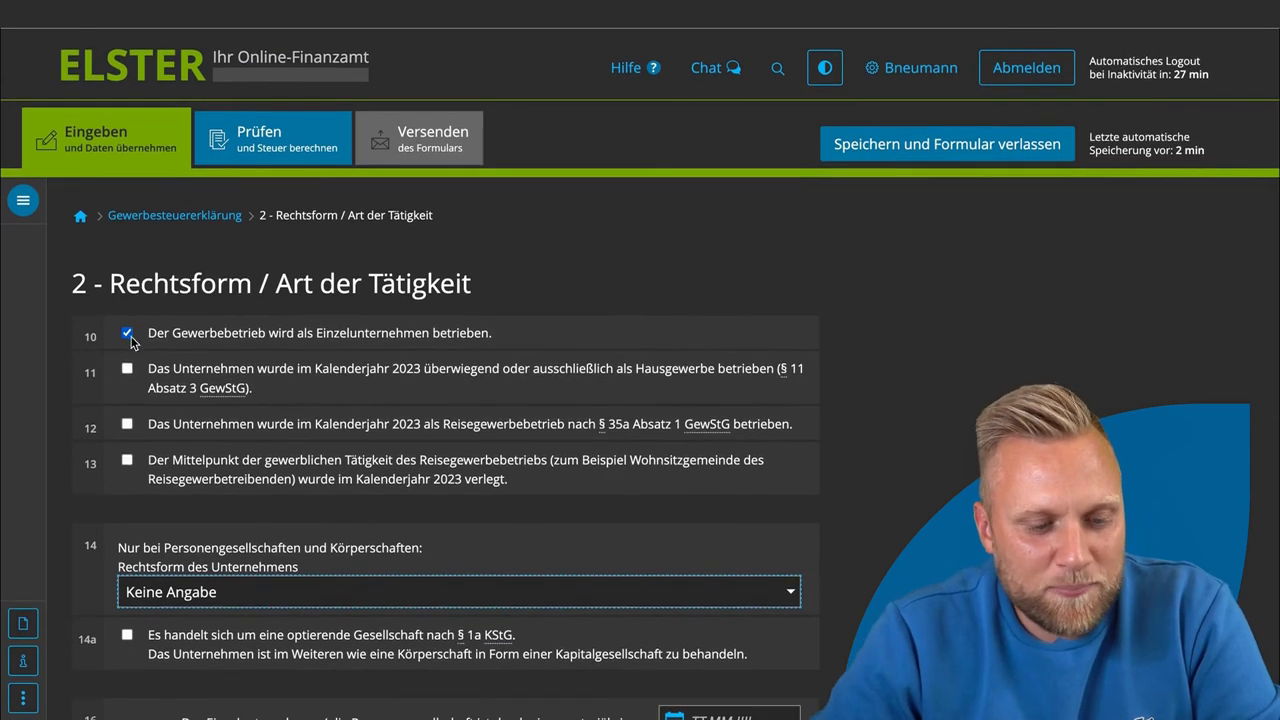
pyautogui.scroll(-10, 403, 375)
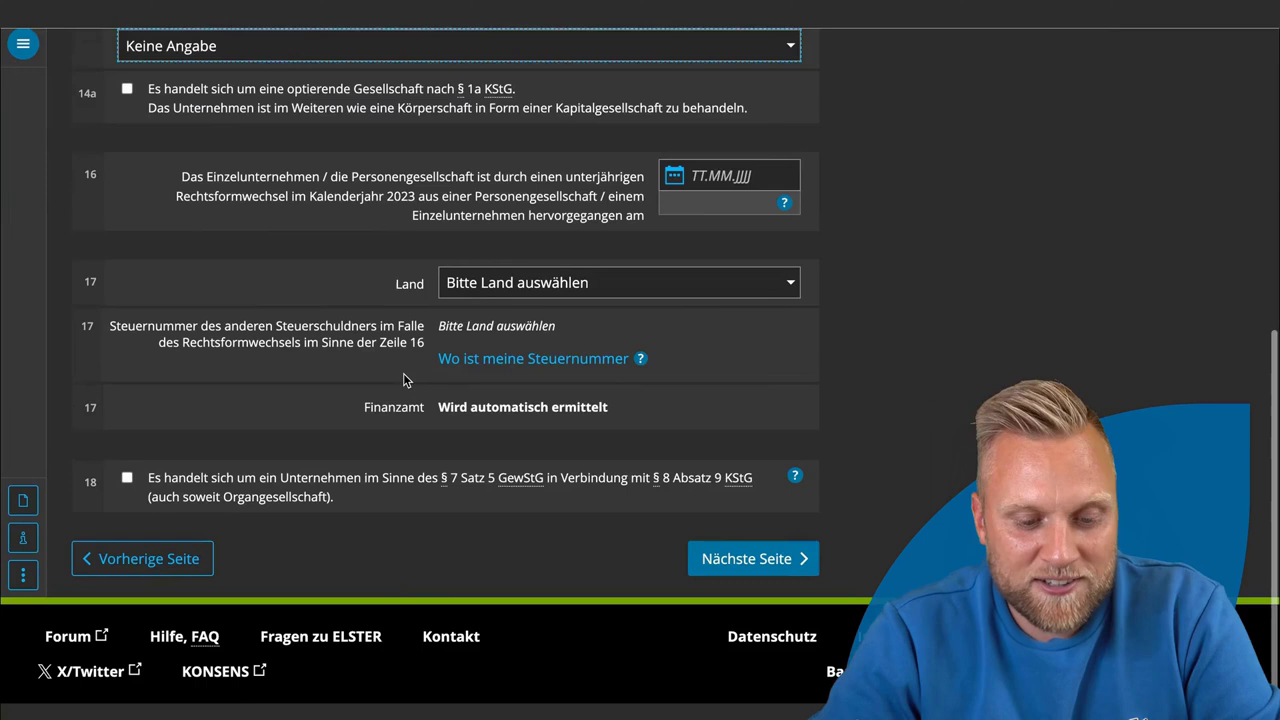
pyautogui.click(750, 574)
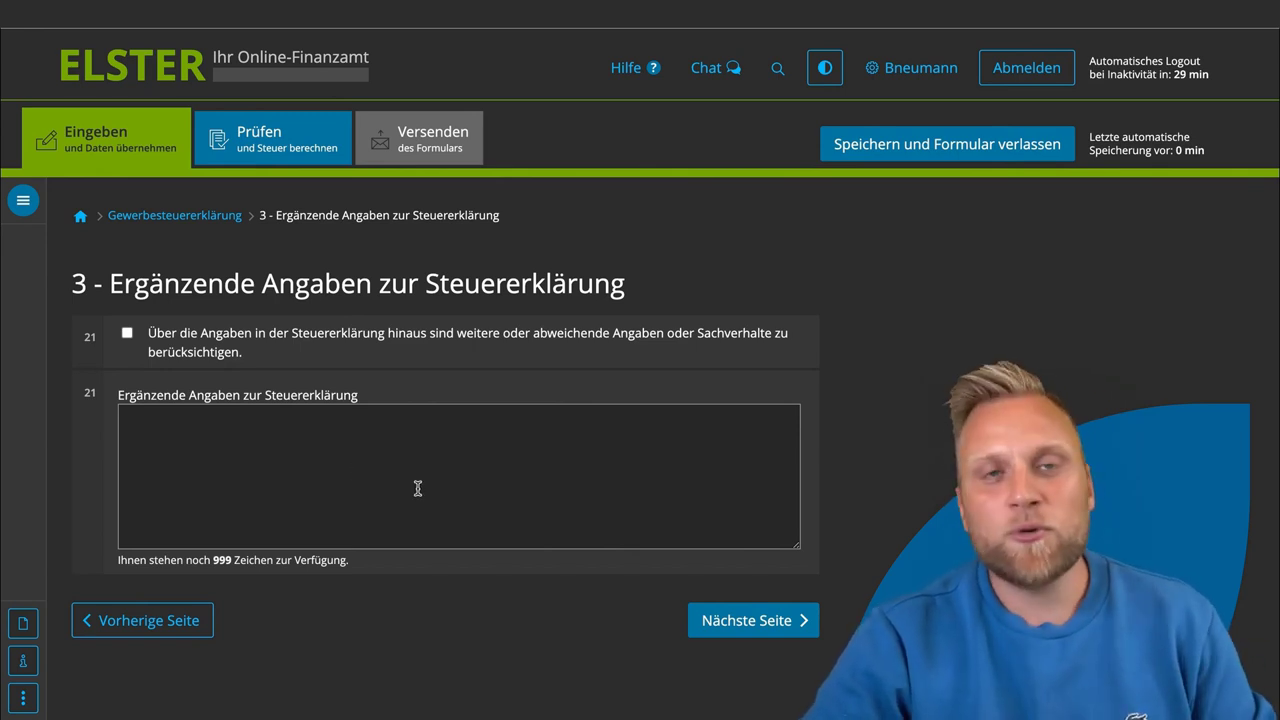
# Leave page 3 and page 4 - Mitteilung von grenzüberschreitenden Steuergestaltungen empty and continue to page 5 - Angaben zum Gewerbebetrieb.
pyautogui.click(750, 622)
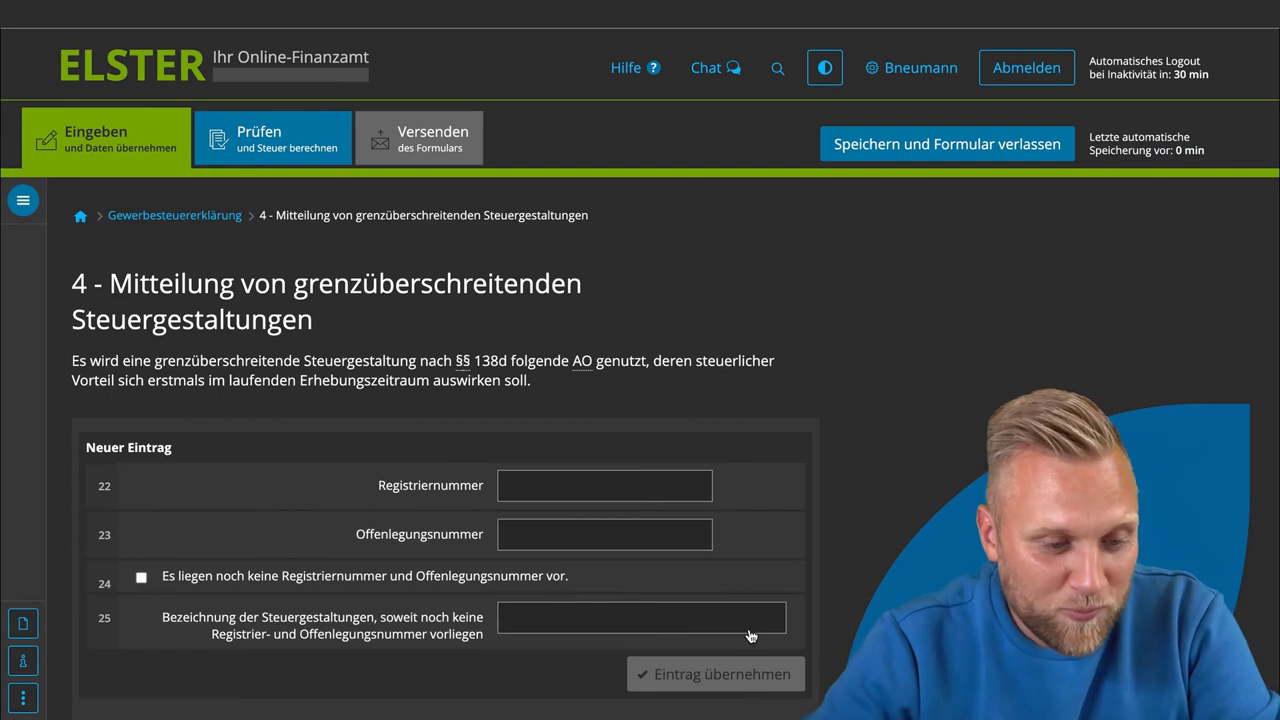
pyautogui.scroll(-1, 208, 297)
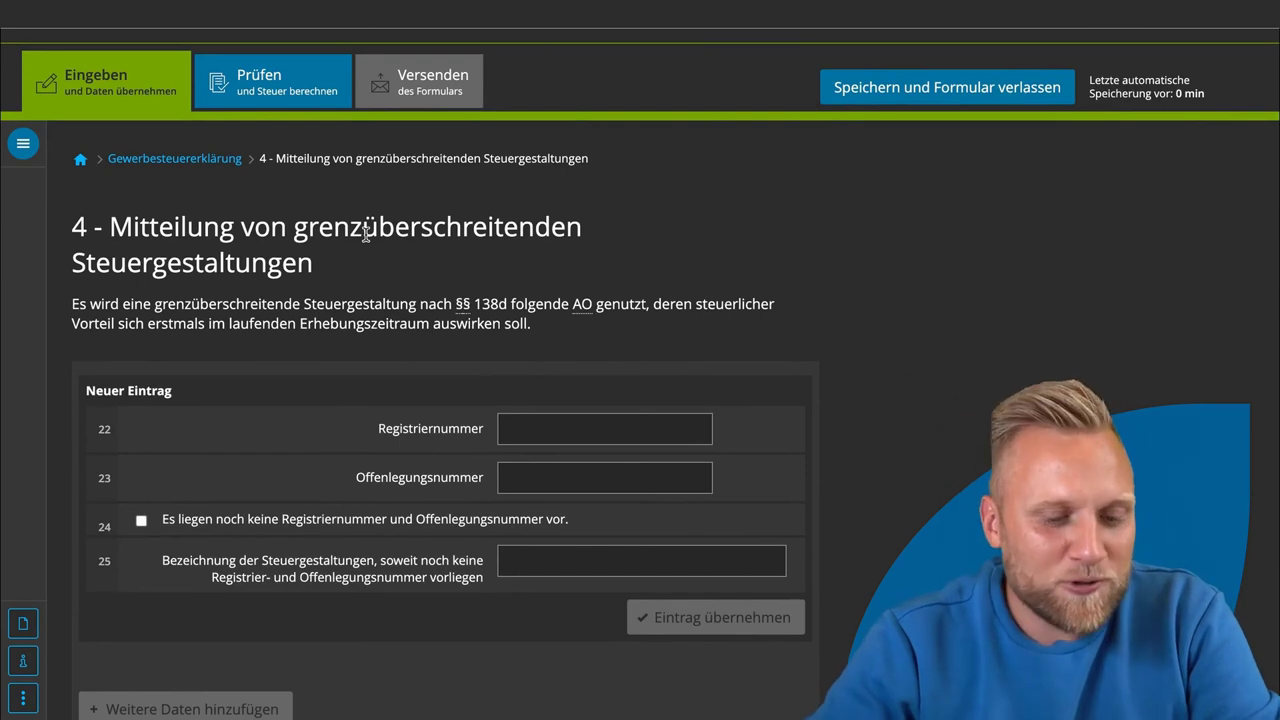
pyautogui.scroll(-1, 366, 233)
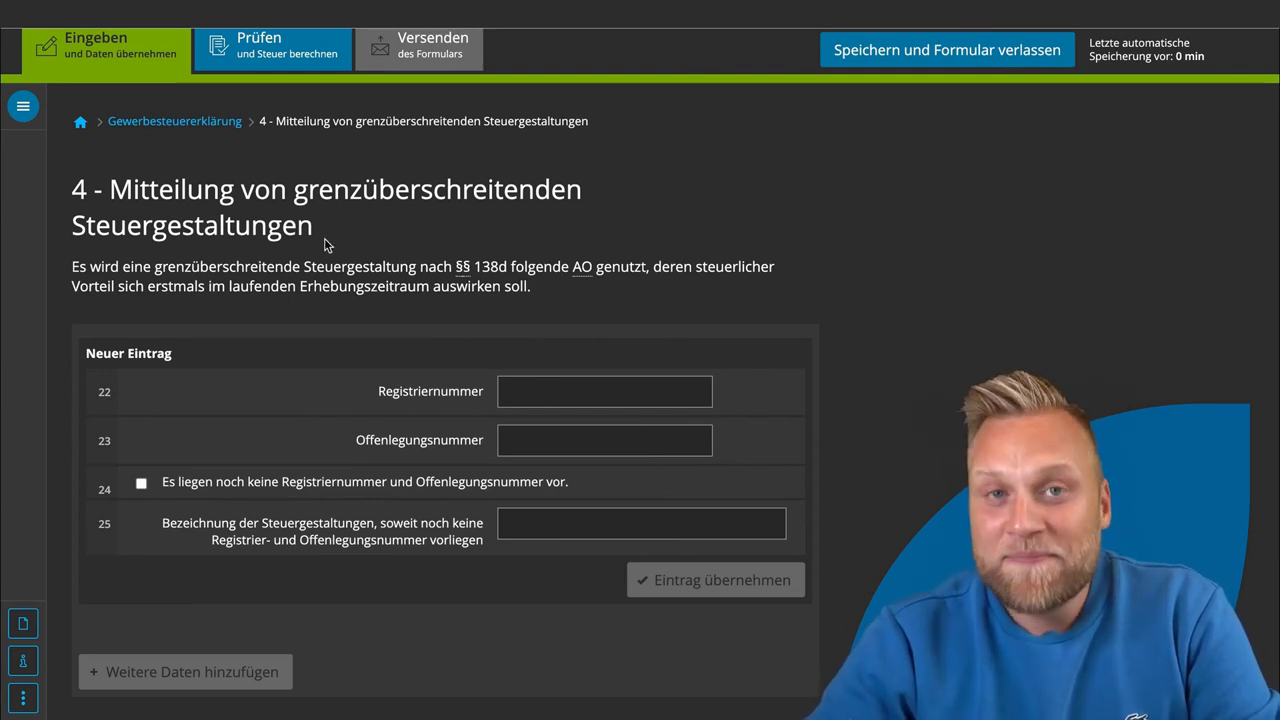
pyautogui.scroll(-1, 324, 245)
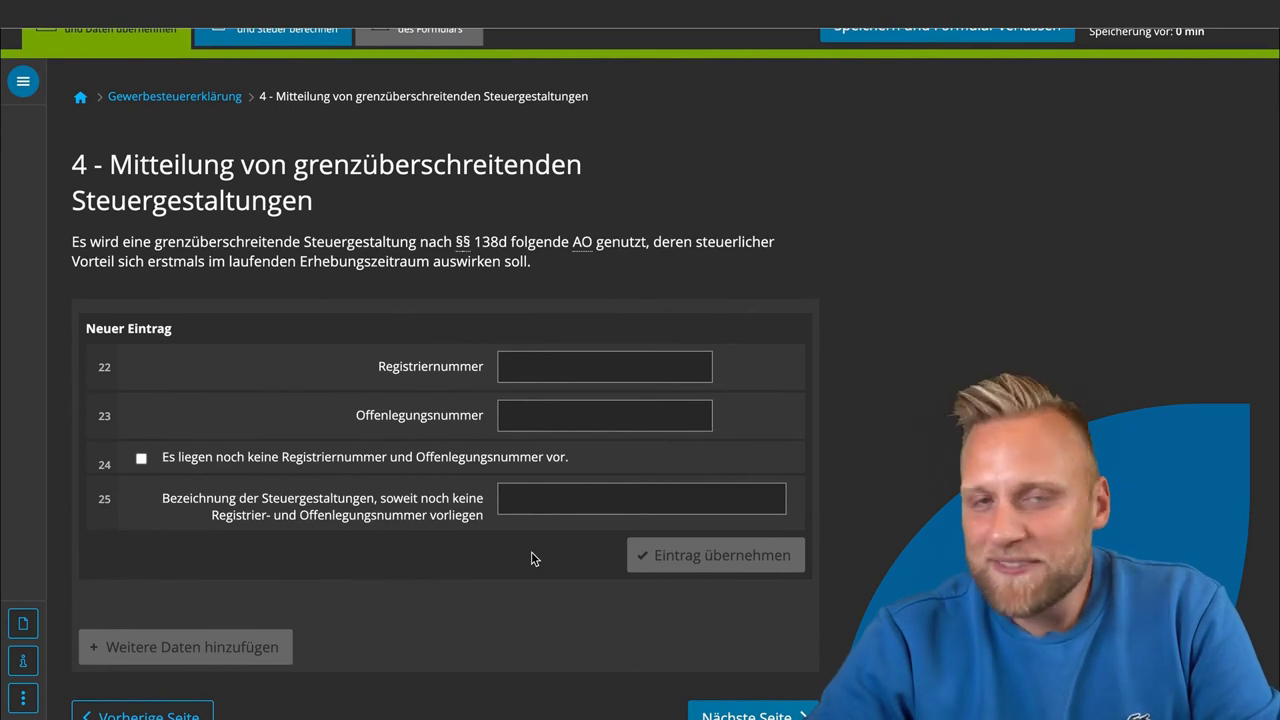
pyautogui.scroll(-2, 531, 551)
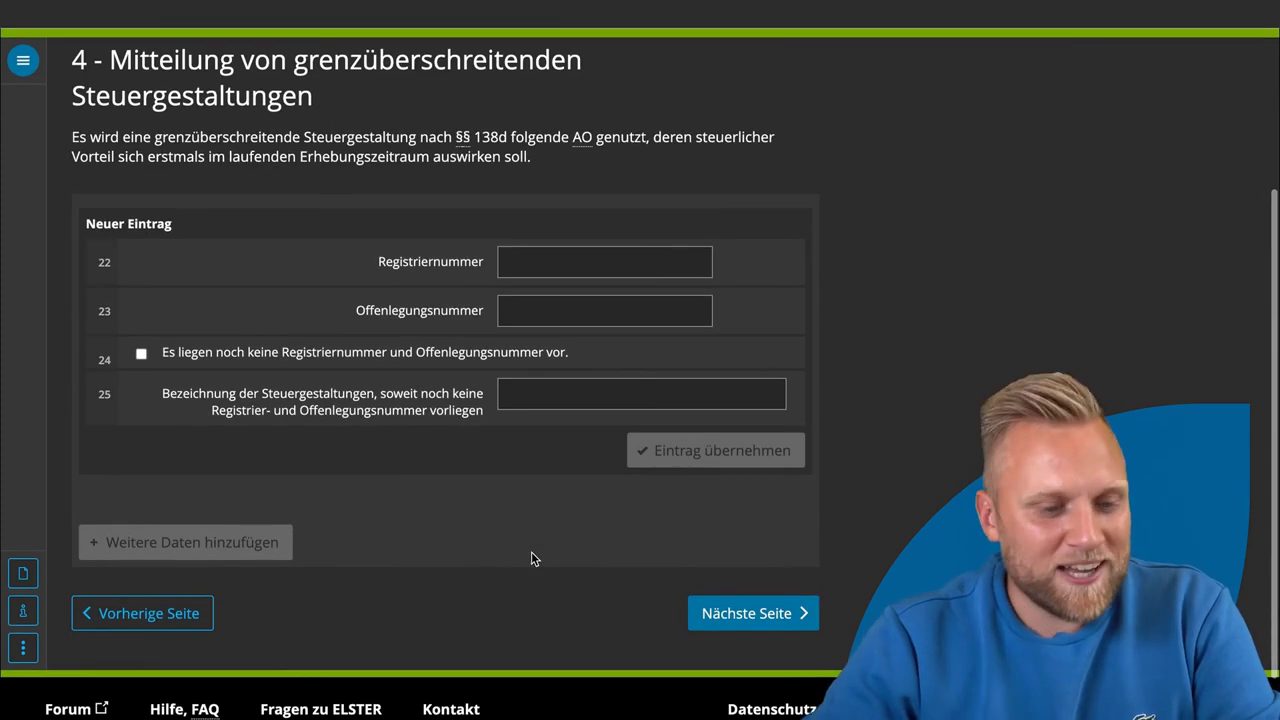
pyautogui.click(755, 613)
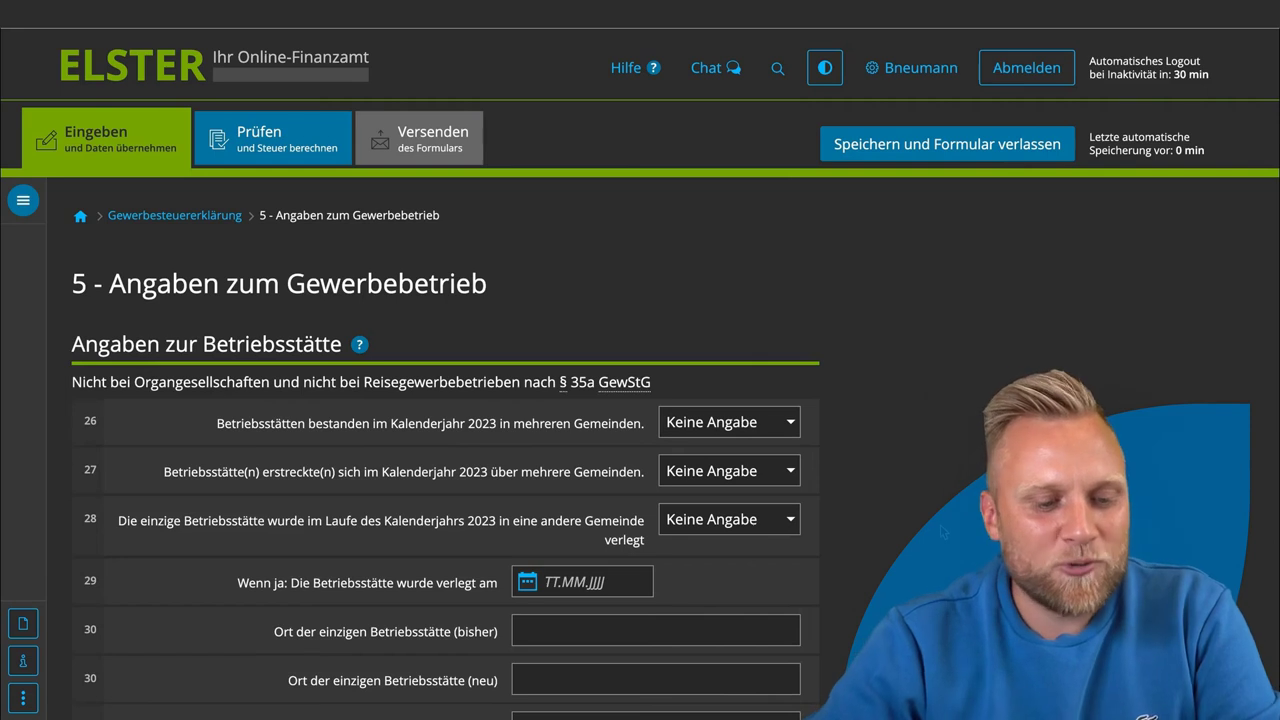
# Check the answer options in line 26 on Betriebsstätten in several Gemeinden without choosing one.
pyautogui.scroll(-1, 940, 526)
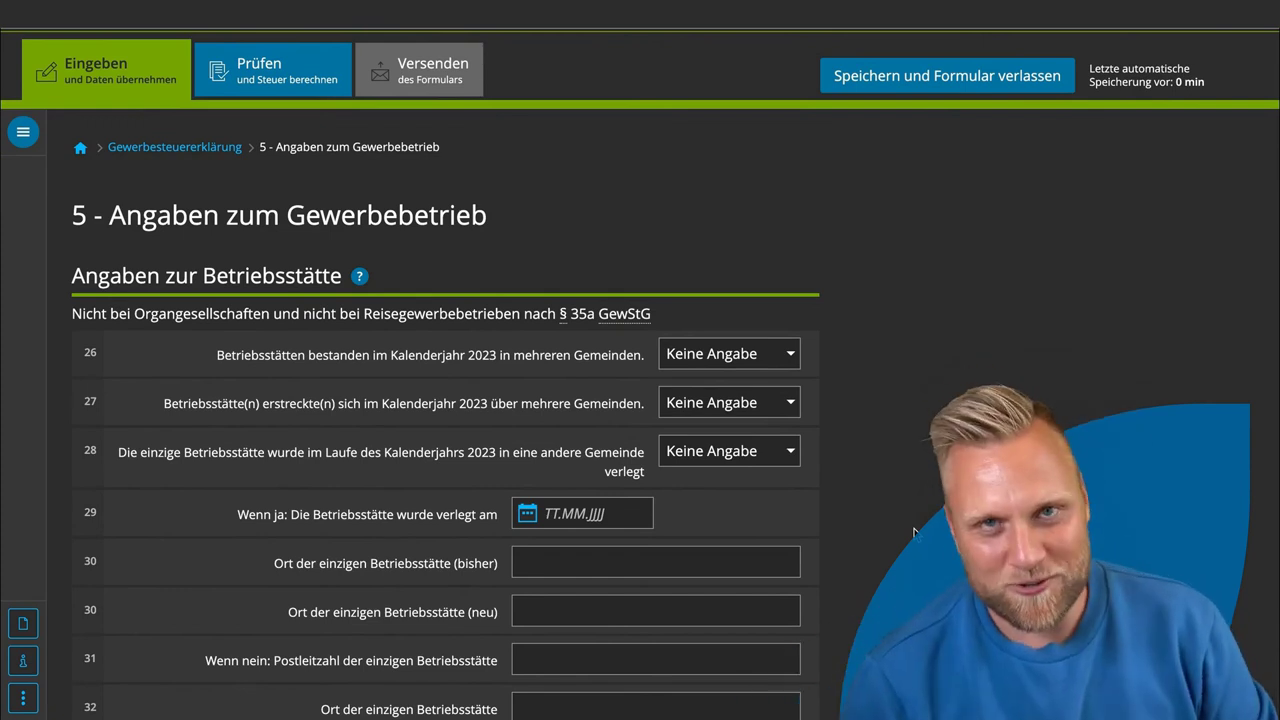
pyautogui.scroll(-1, 913, 531)
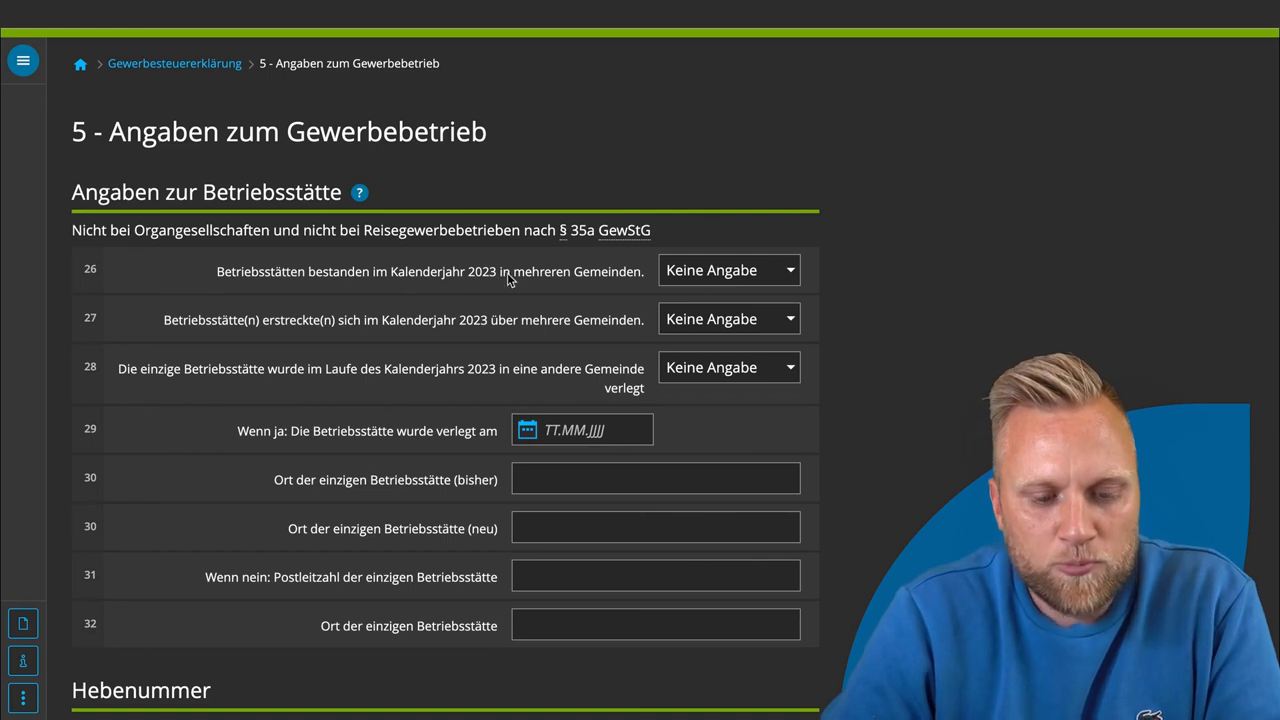
pyautogui.click(683, 272)
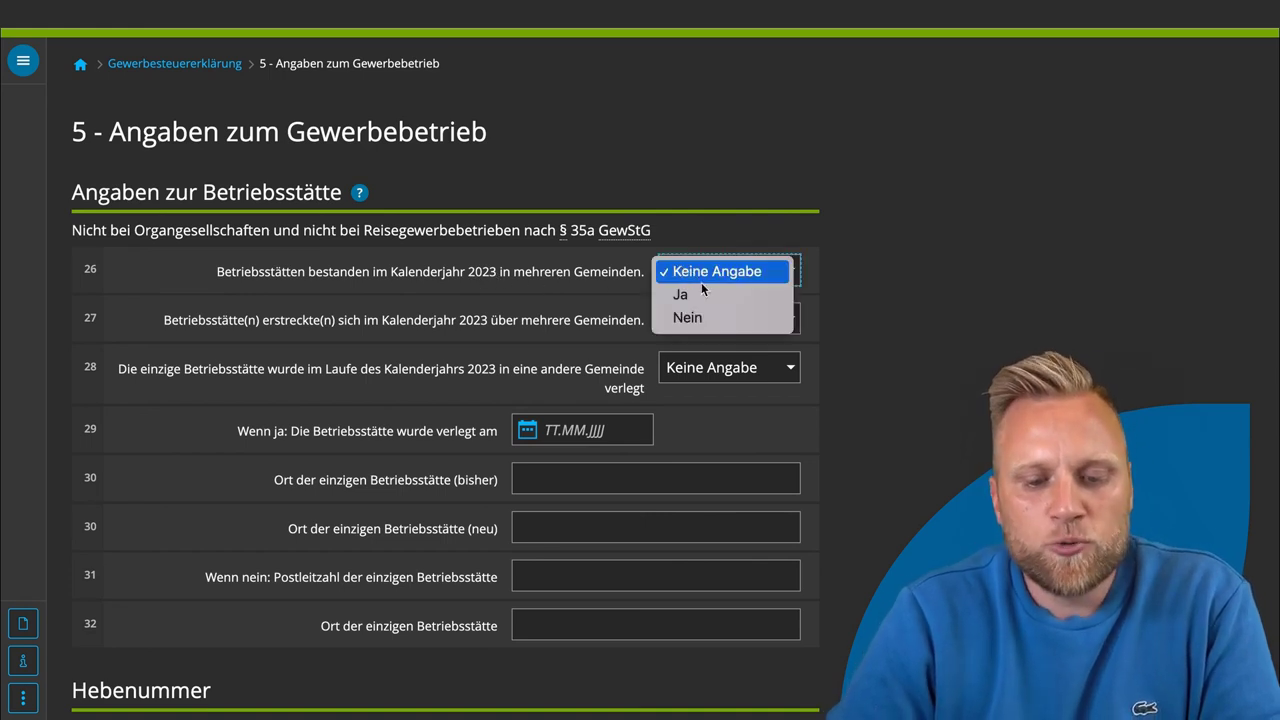
pyautogui.click(838, 298)
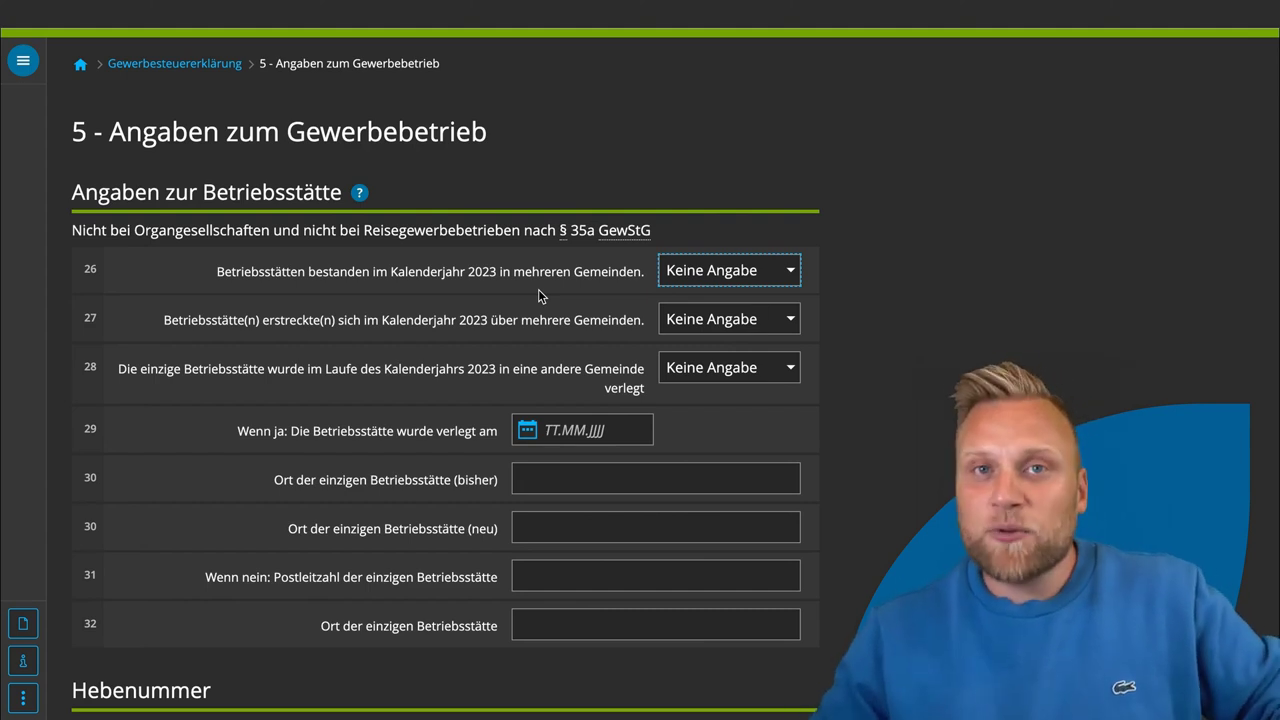
# Answer Nein in line 27 on Betriebsstätten extending over several Gemeinden and in line 28 on relocation of the only Betriebsstätte.
pyautogui.click(715, 319)
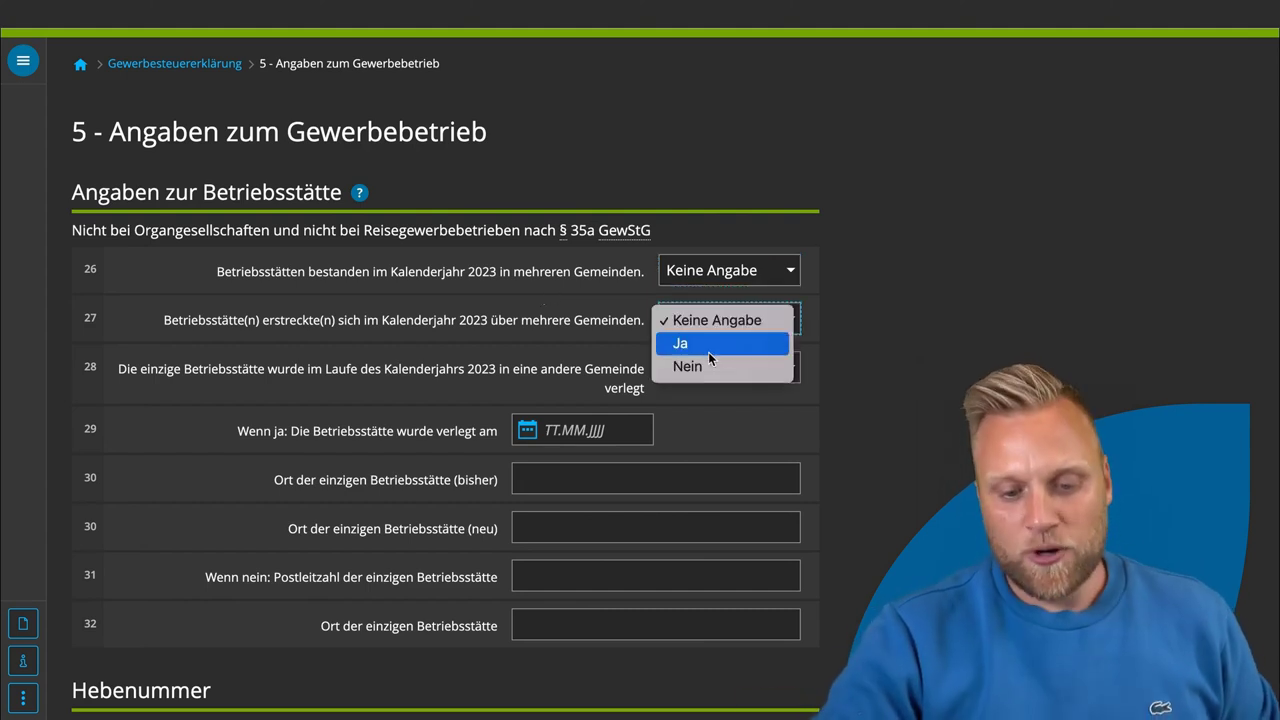
pyautogui.click(872, 320)
pyautogui.click(798, 320)
pyautogui.click(748, 366)
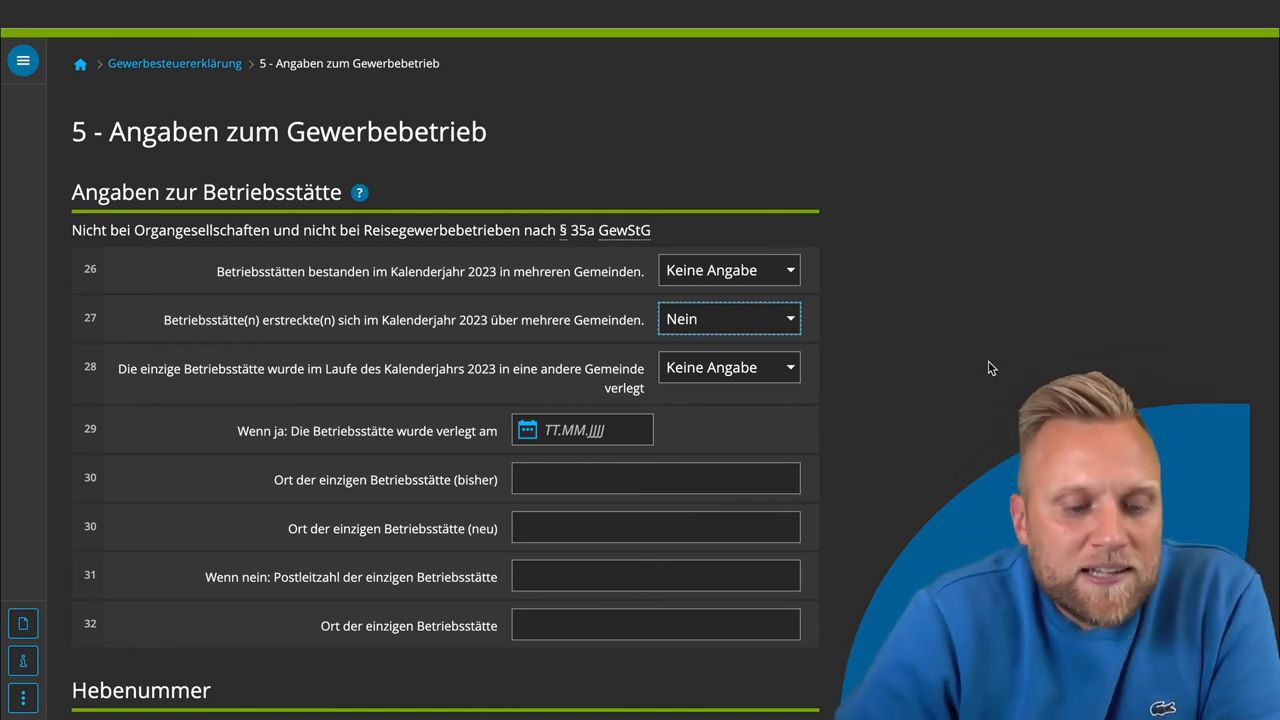
pyautogui.click(737, 369)
pyautogui.click(745, 390)
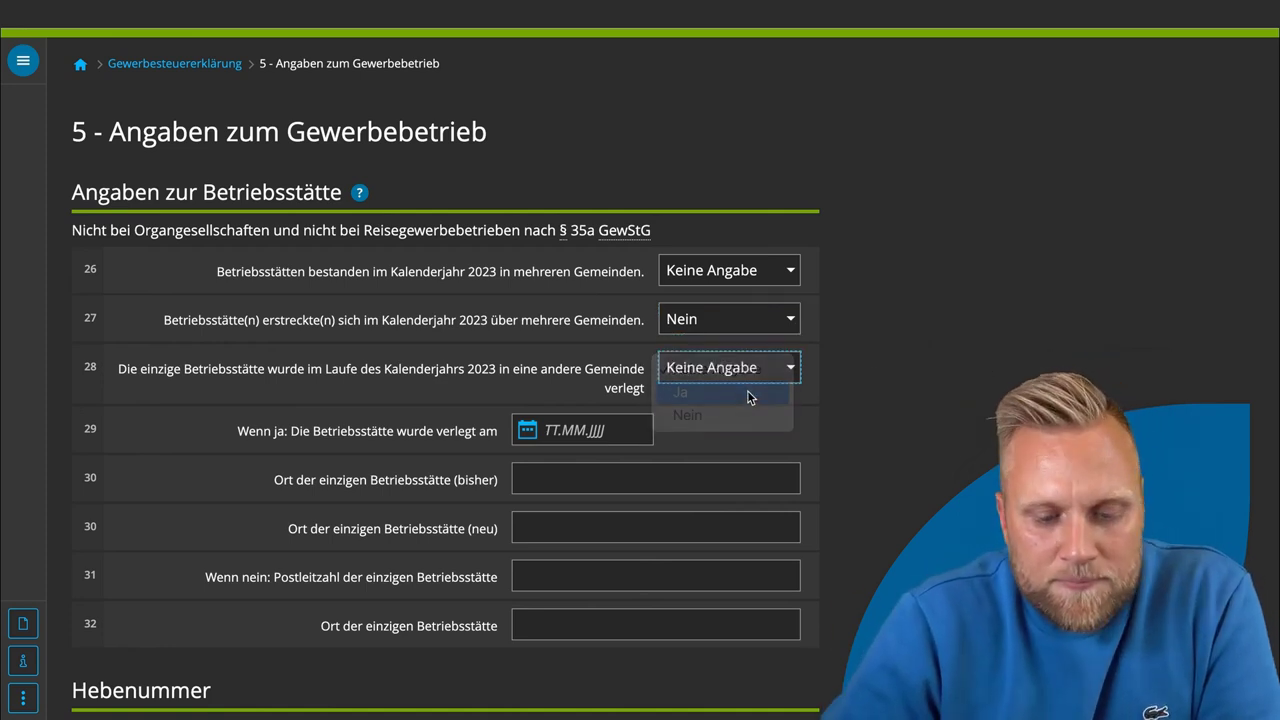
pyautogui.click(758, 374)
pyautogui.click(744, 392)
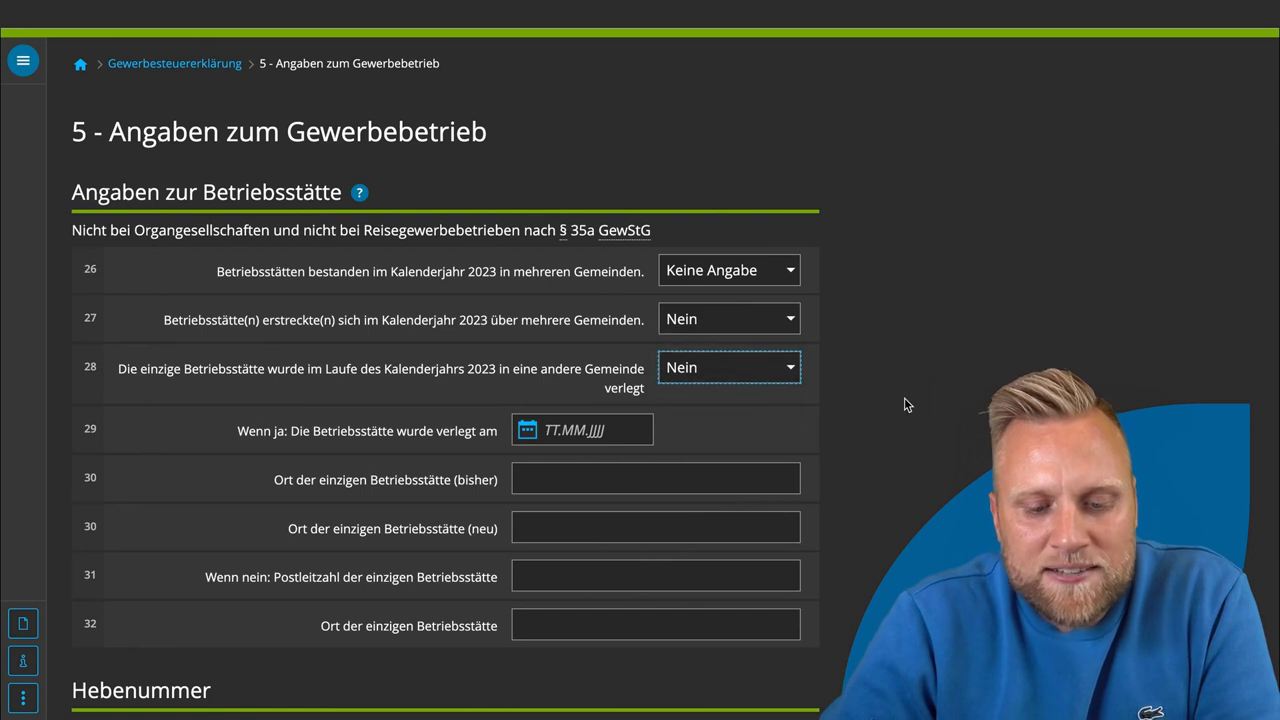
# Answer Nein in line 26 on whether Betriebsstätten existed in several Gemeinden in 2023.
pyautogui.scroll(-1, 904, 397)
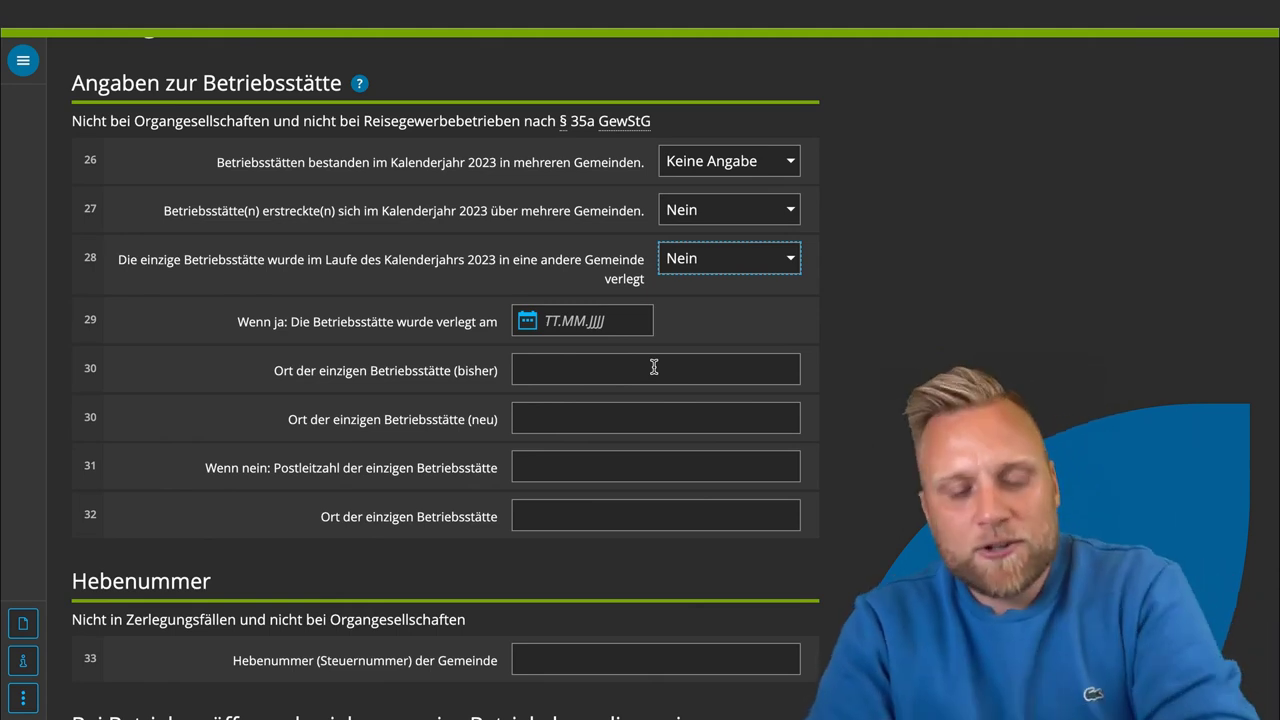
pyautogui.click(739, 166)
pyautogui.click(730, 206)
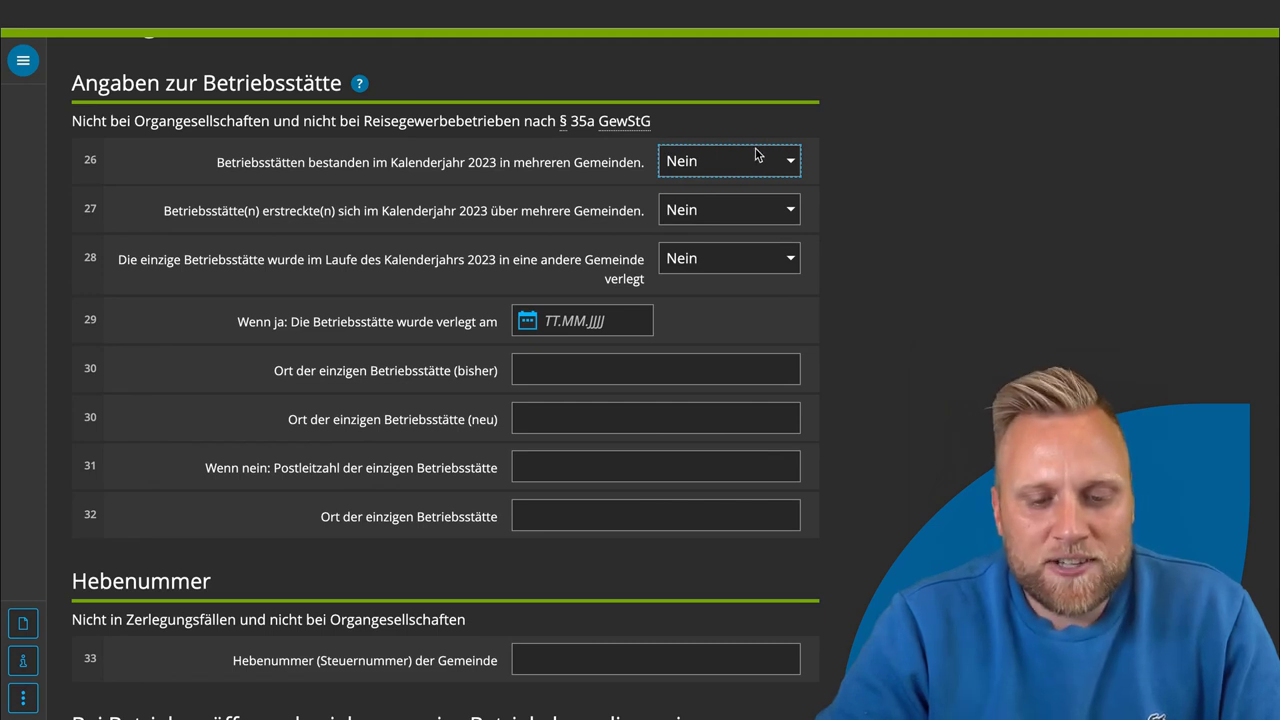
# Pass over the Betriebsstätte location and Hebenummer fields and enter 01.07.2023 in line 34 as the start of the werbende Tätigkeit.
pyautogui.scroll(-3, 742, 293)
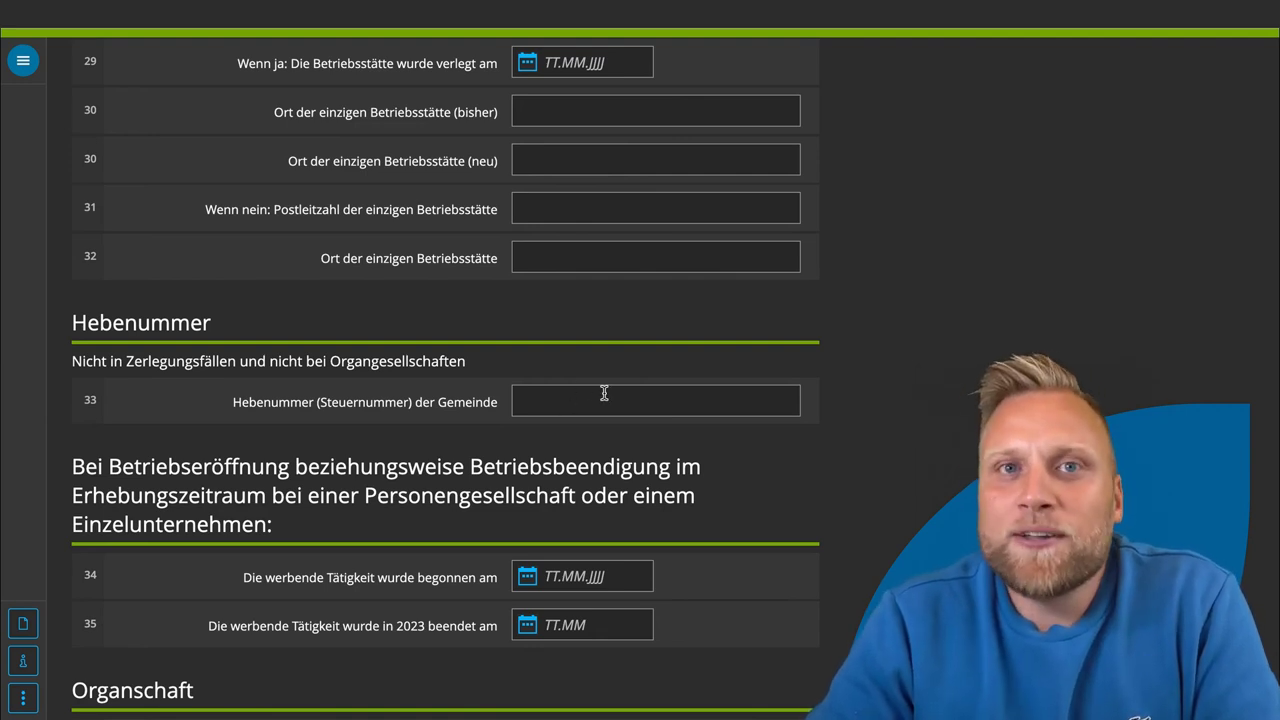
pyautogui.scroll(1, 689, 426)
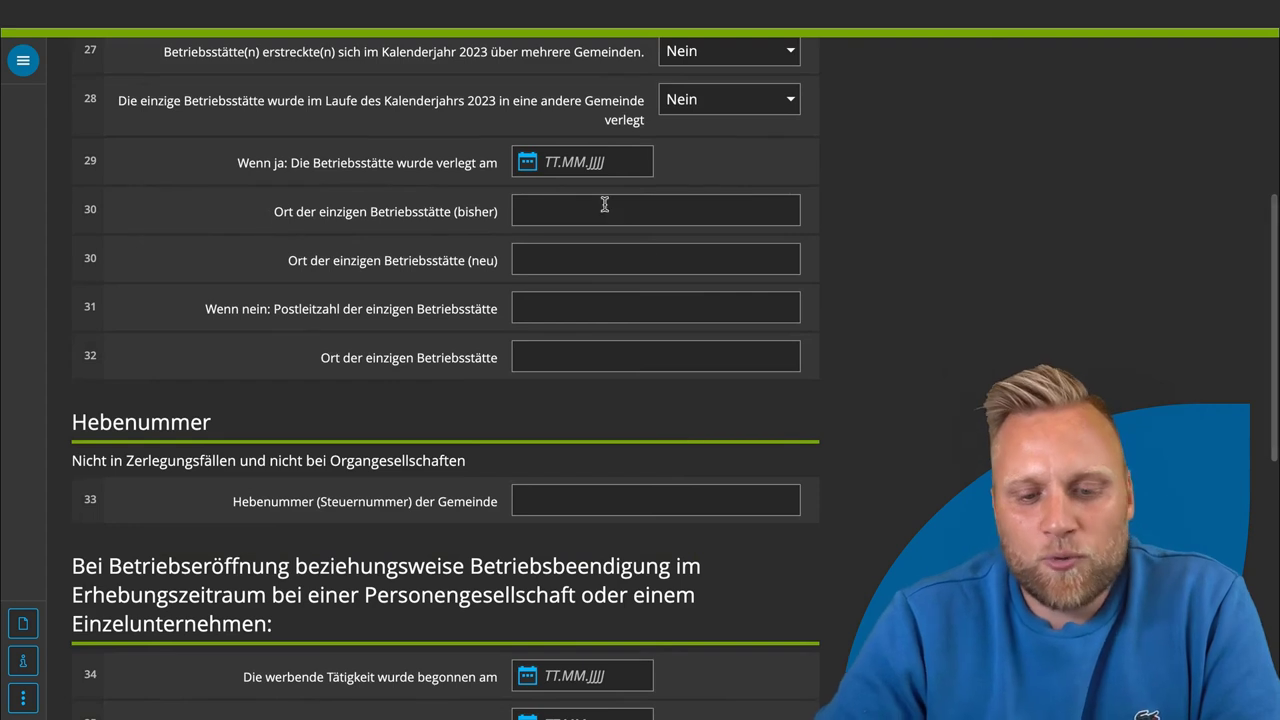
pyautogui.scroll(-3, 743, 241)
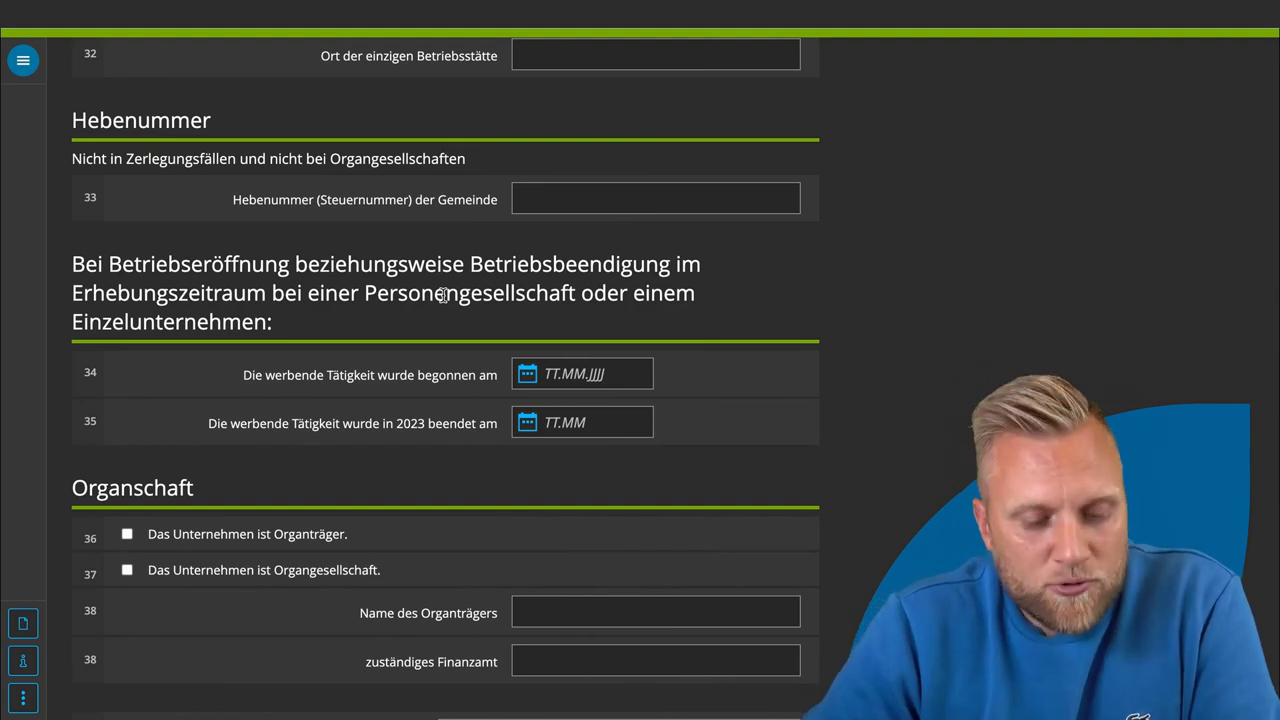
pyautogui.scroll(-1, 179, 337)
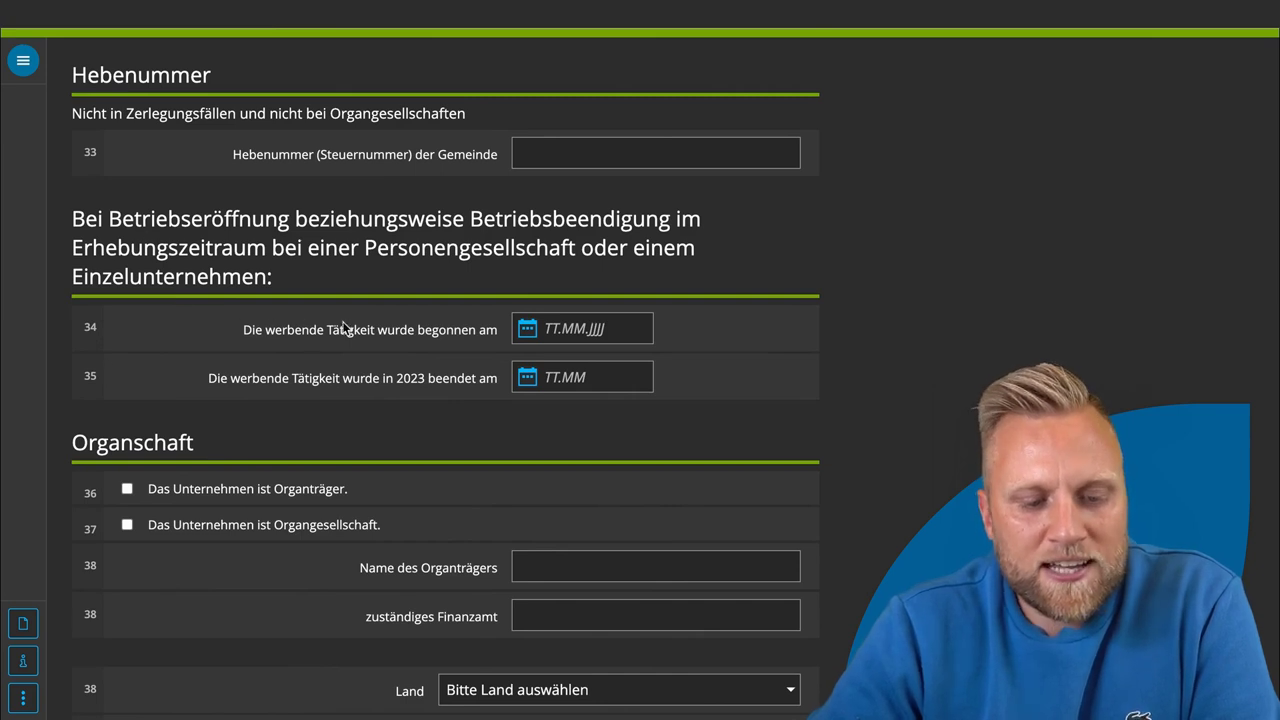
pyautogui.click(548, 329)
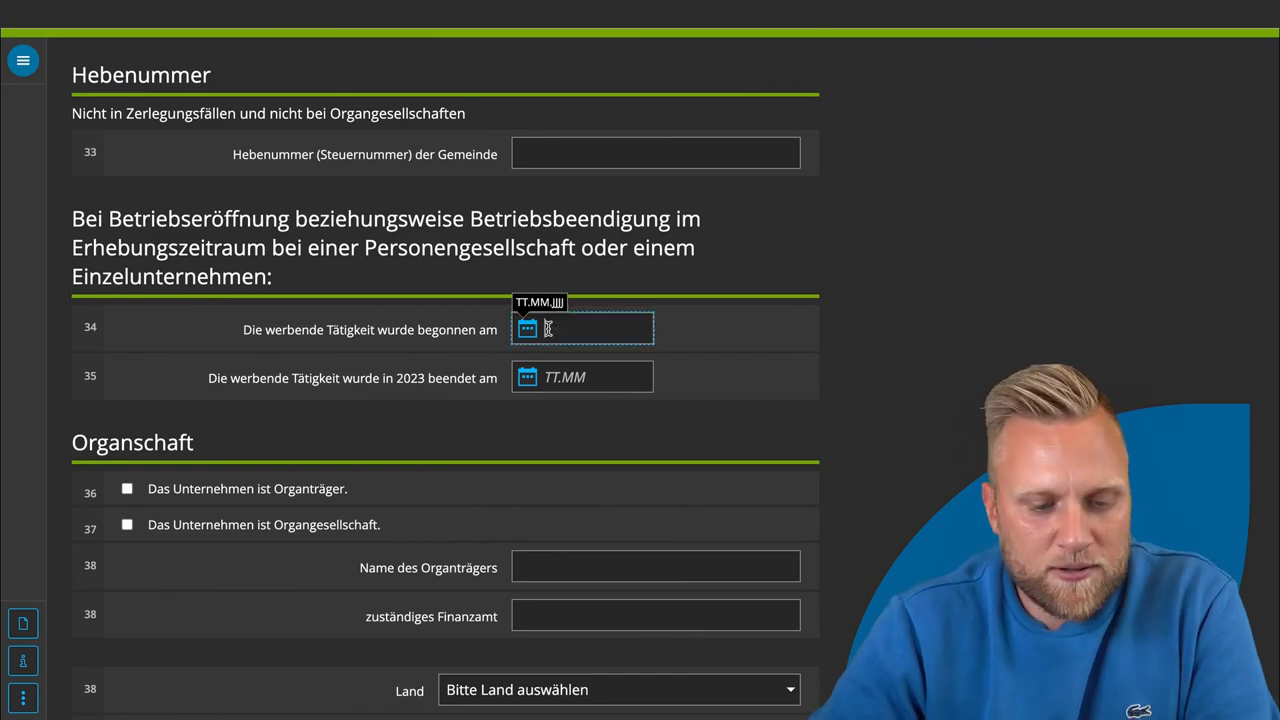
pyautogui.write('01.07')
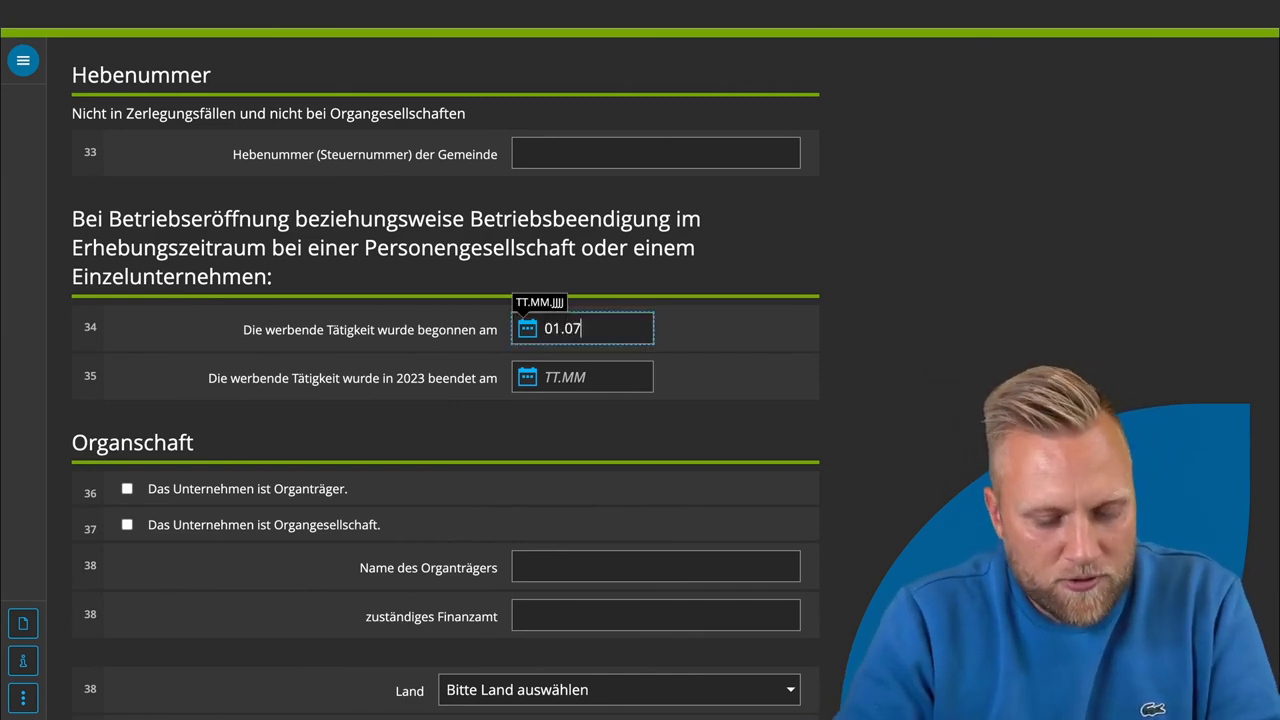
pyautogui.write('.2023')
pyautogui.click(737, 337)
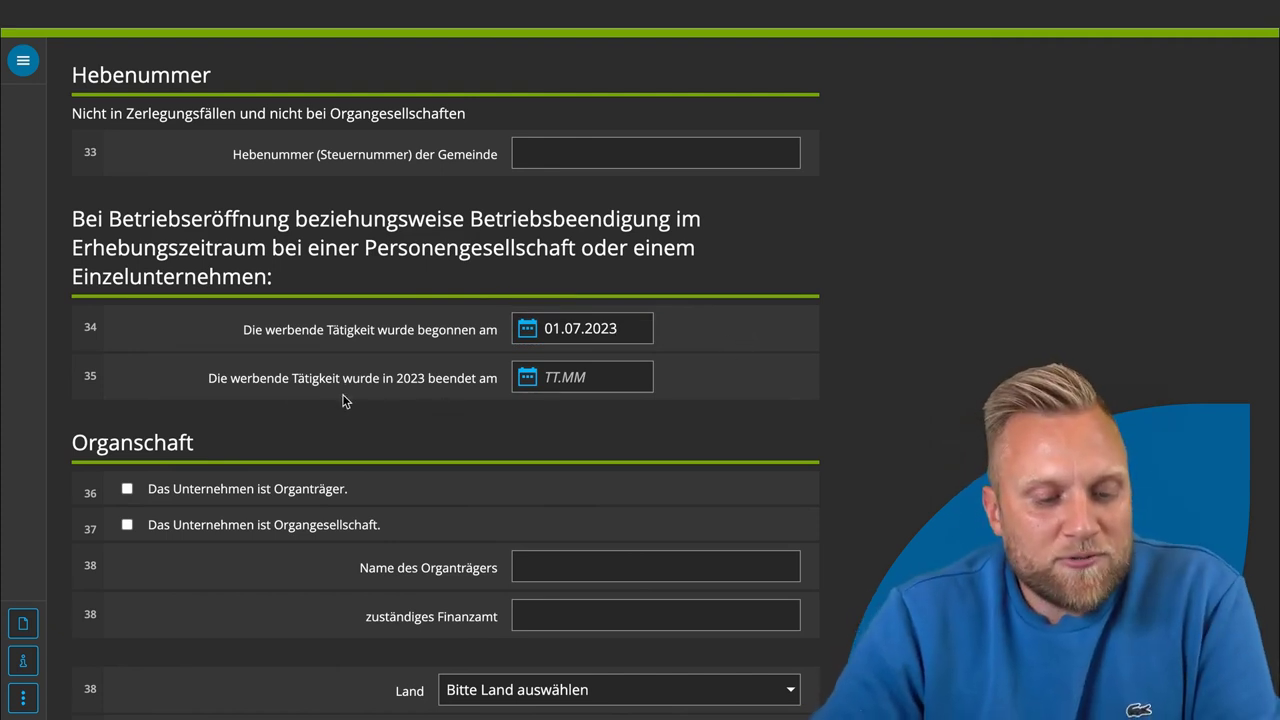
# Leave the end date in line 35 and the Organschaft fields in lines 36 to 38 empty and continue to page 6, Gewinn aus Gewerbebetrieb.
pyautogui.scroll(-1, 445, 396)
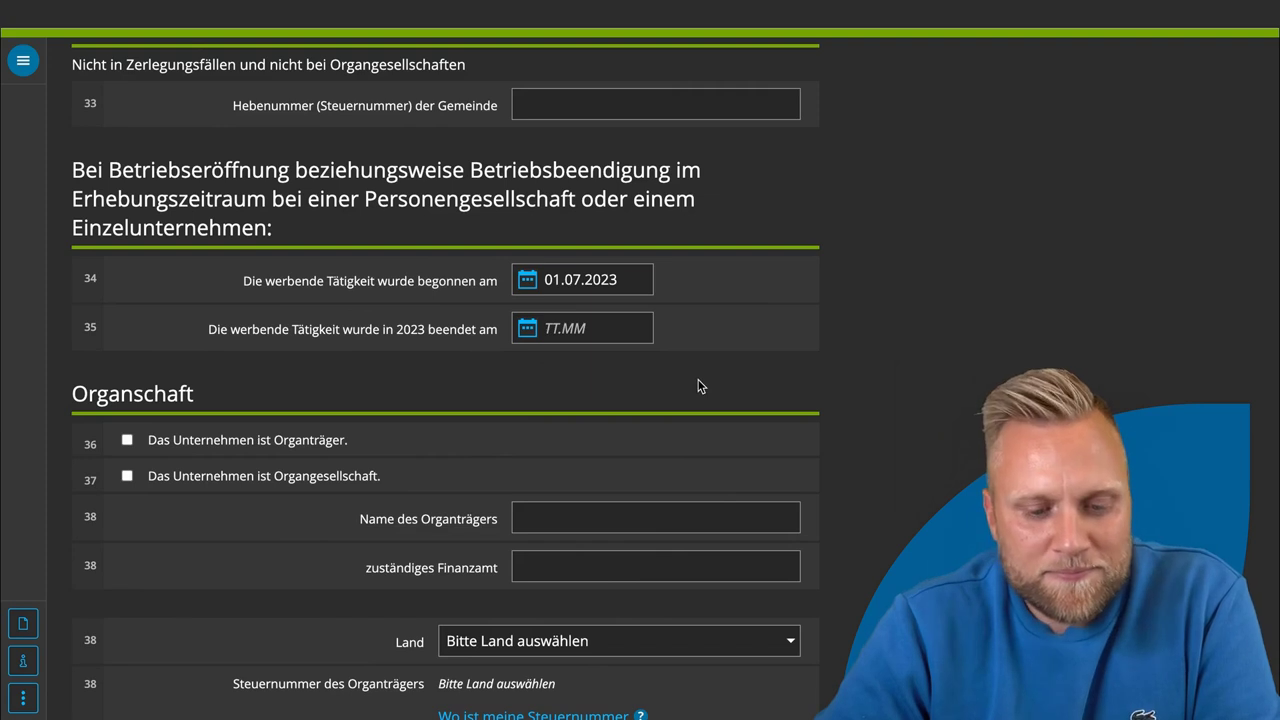
pyautogui.scroll(-1, 701, 386)
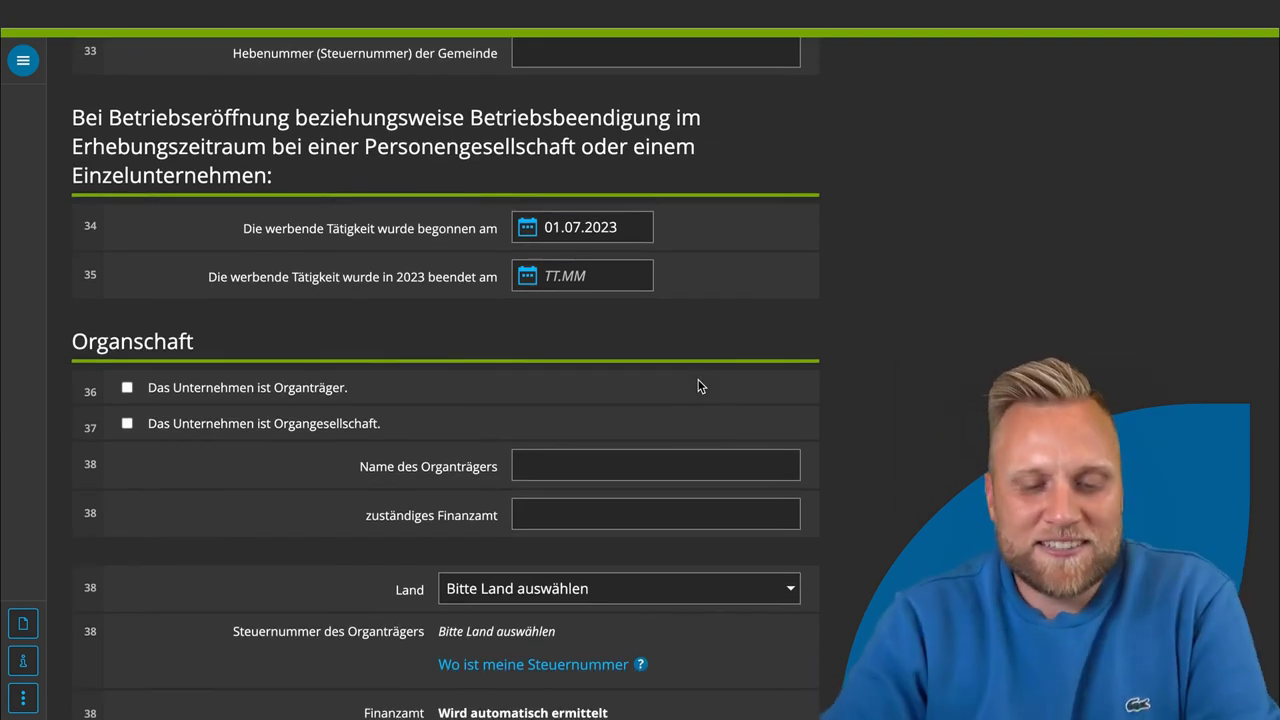
pyautogui.scroll(-1, 654, 352)
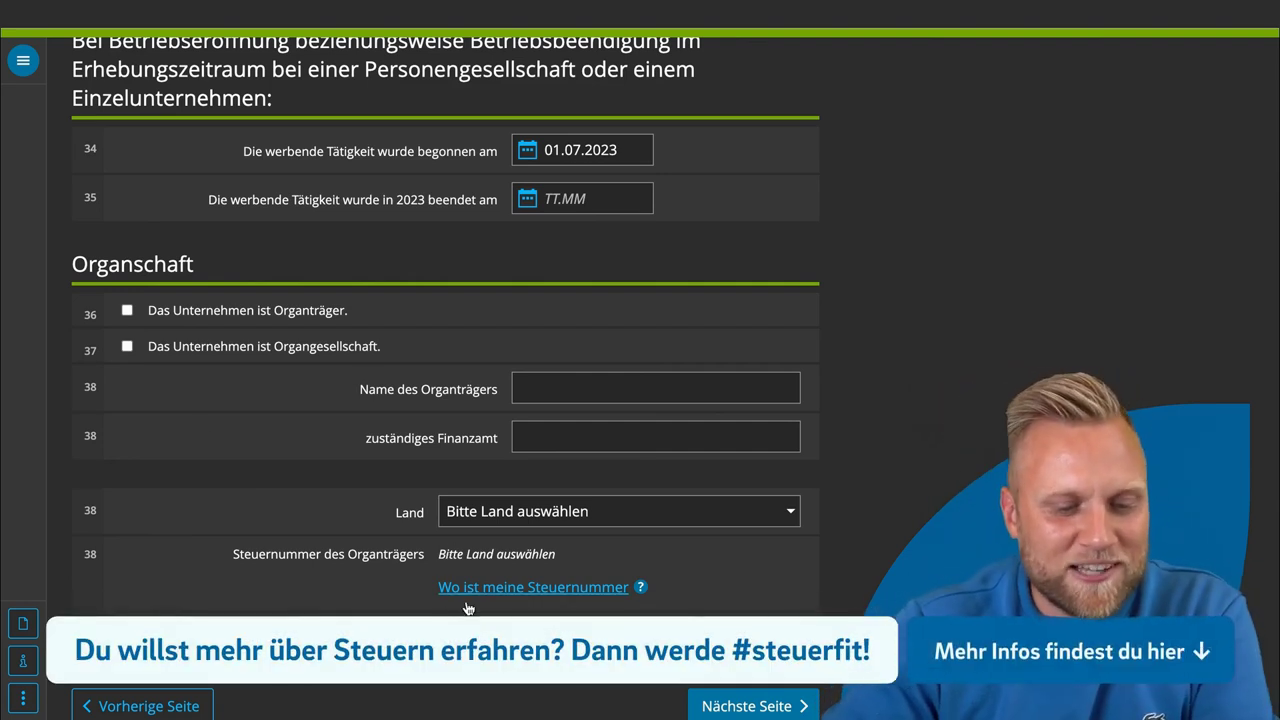
pyautogui.scroll(-2, 690, 614)
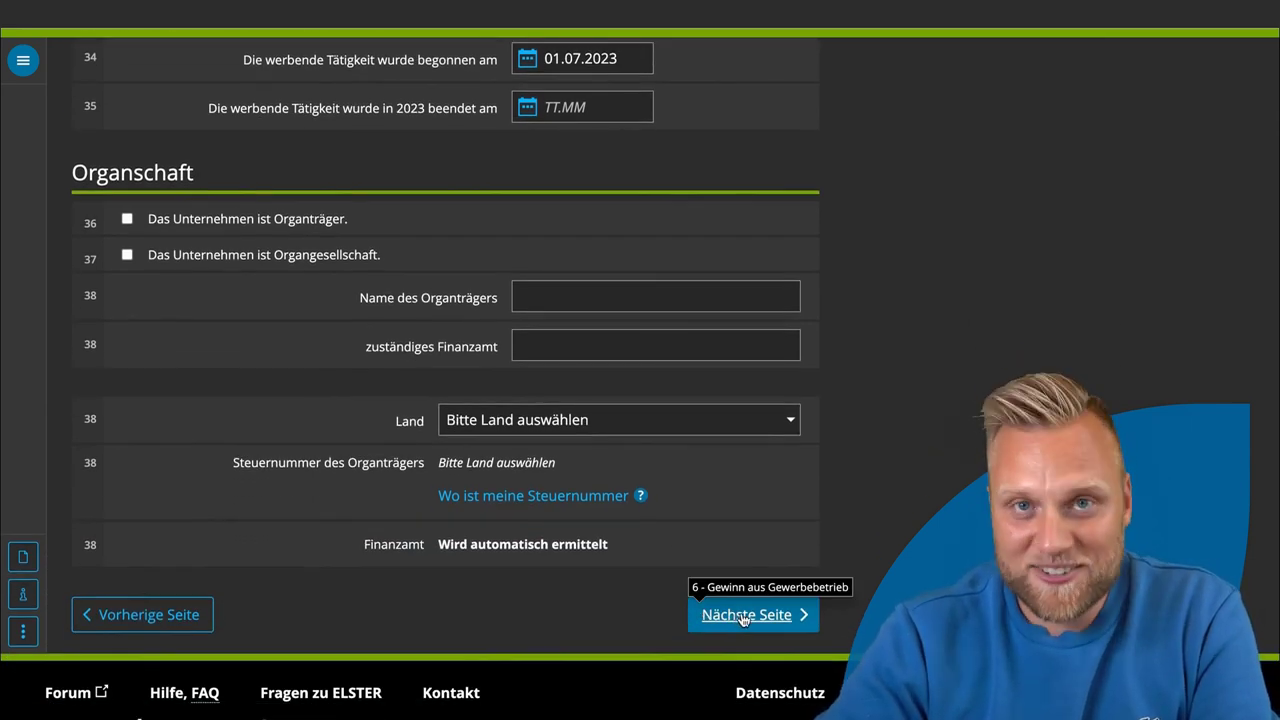
pyautogui.click(743, 616)
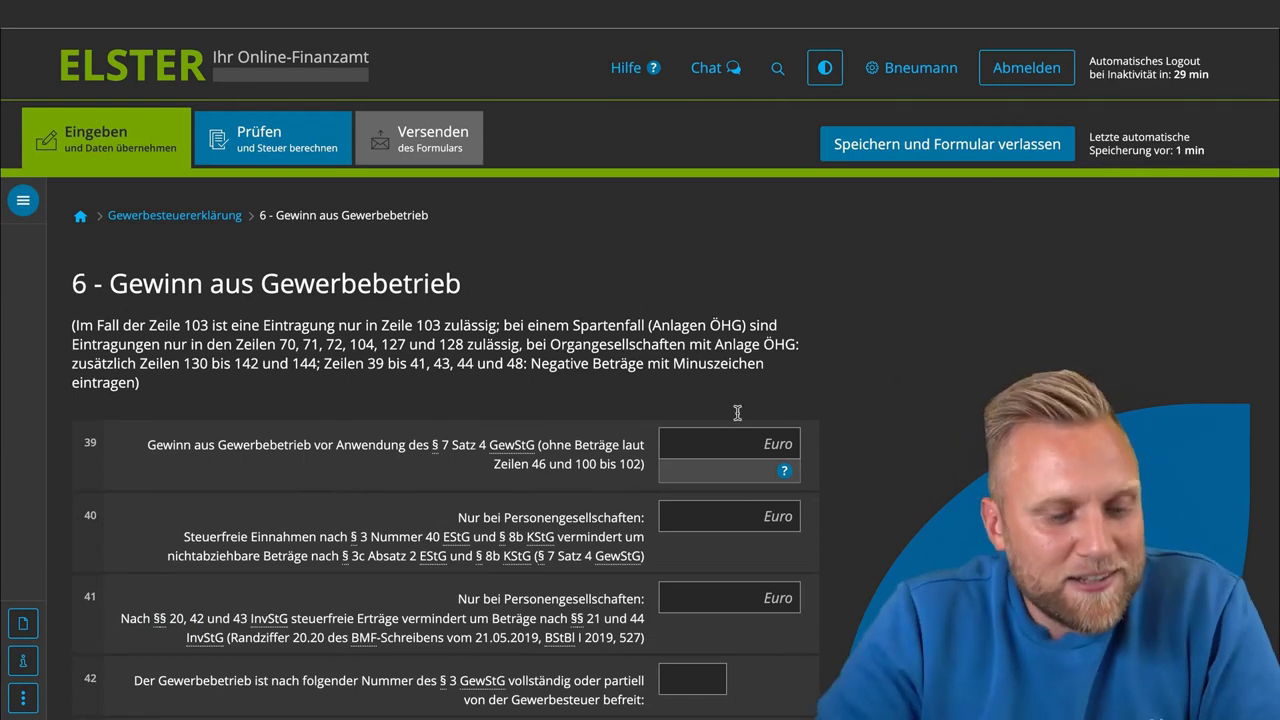
# Check the overview of all pages of the Gewerbesteuererklärung and return to page 6, Gewinn aus Gewerbebetrieb.
pyautogui.tripleClick(335, 286)
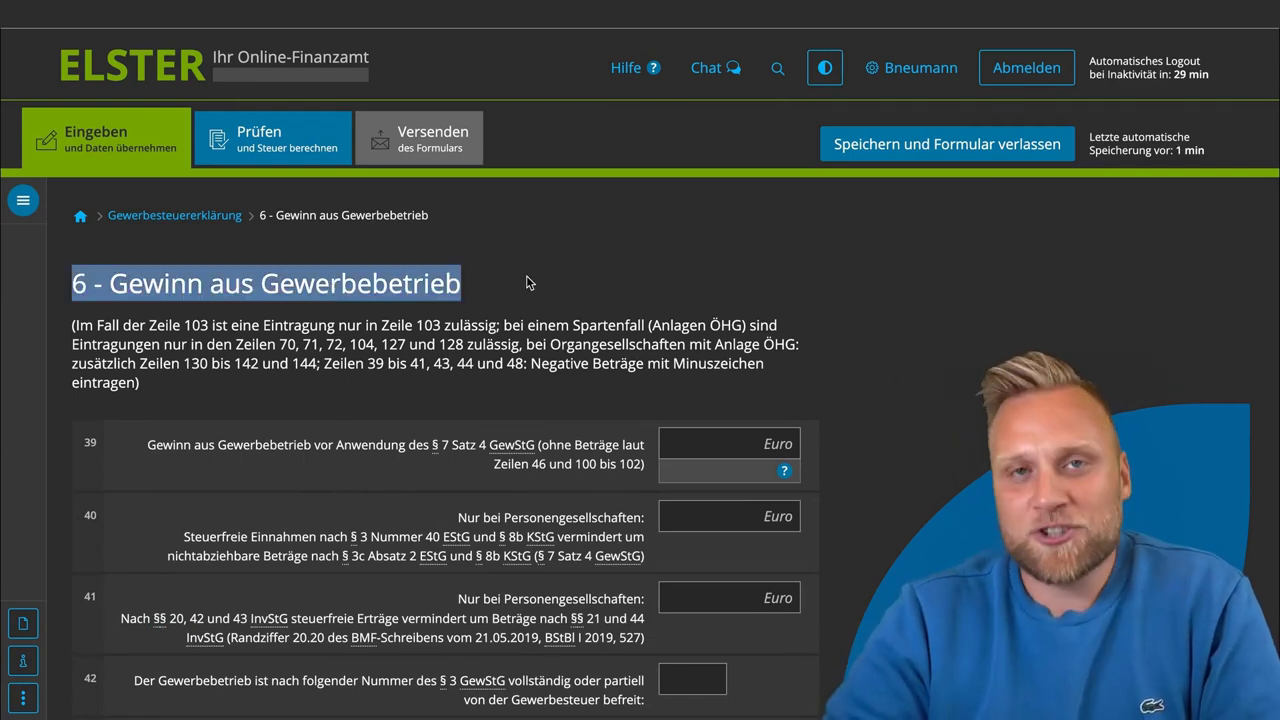
pyautogui.scroll(-1, 612, 280)
pyautogui.click(645, 216)
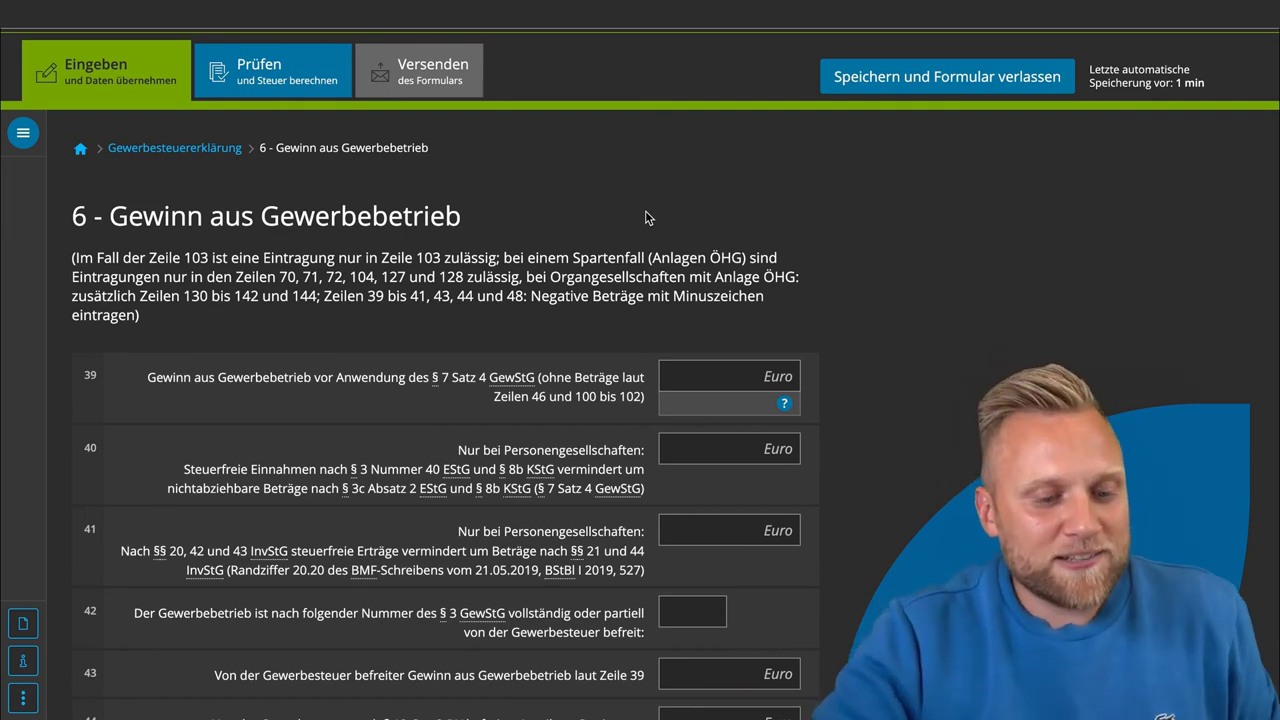
pyautogui.click(23, 132)
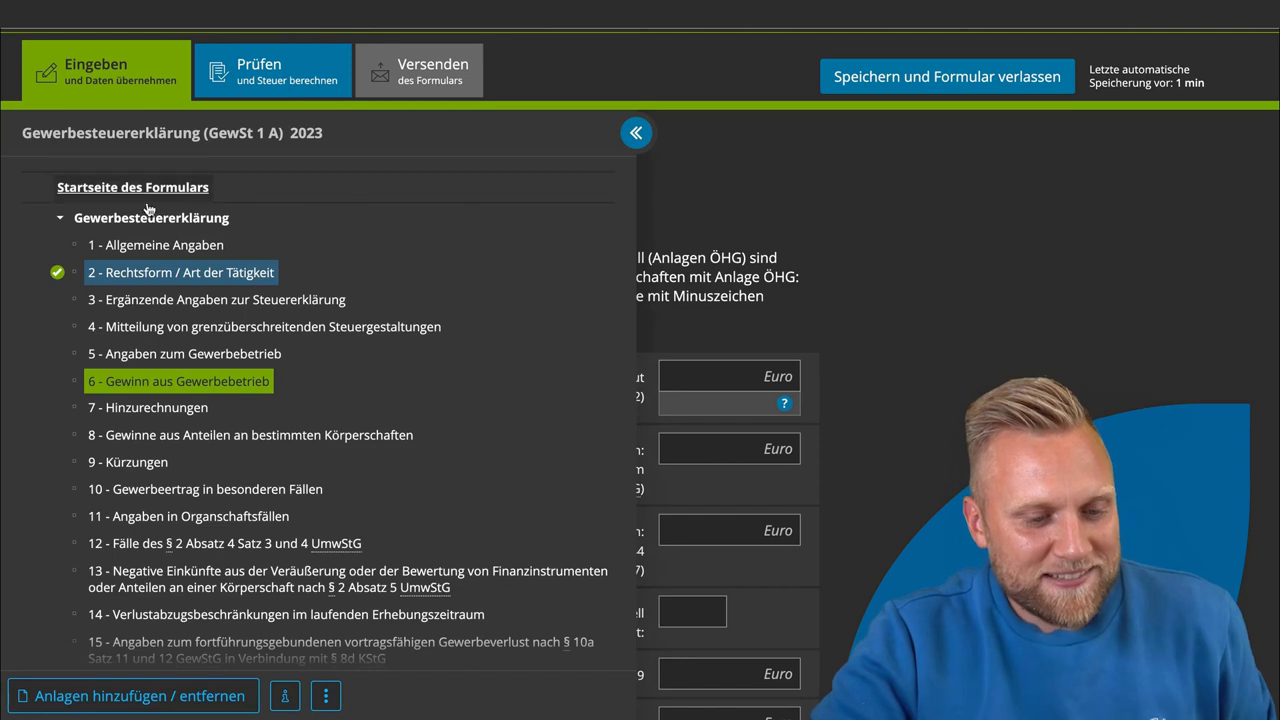
pyautogui.click(637, 144)
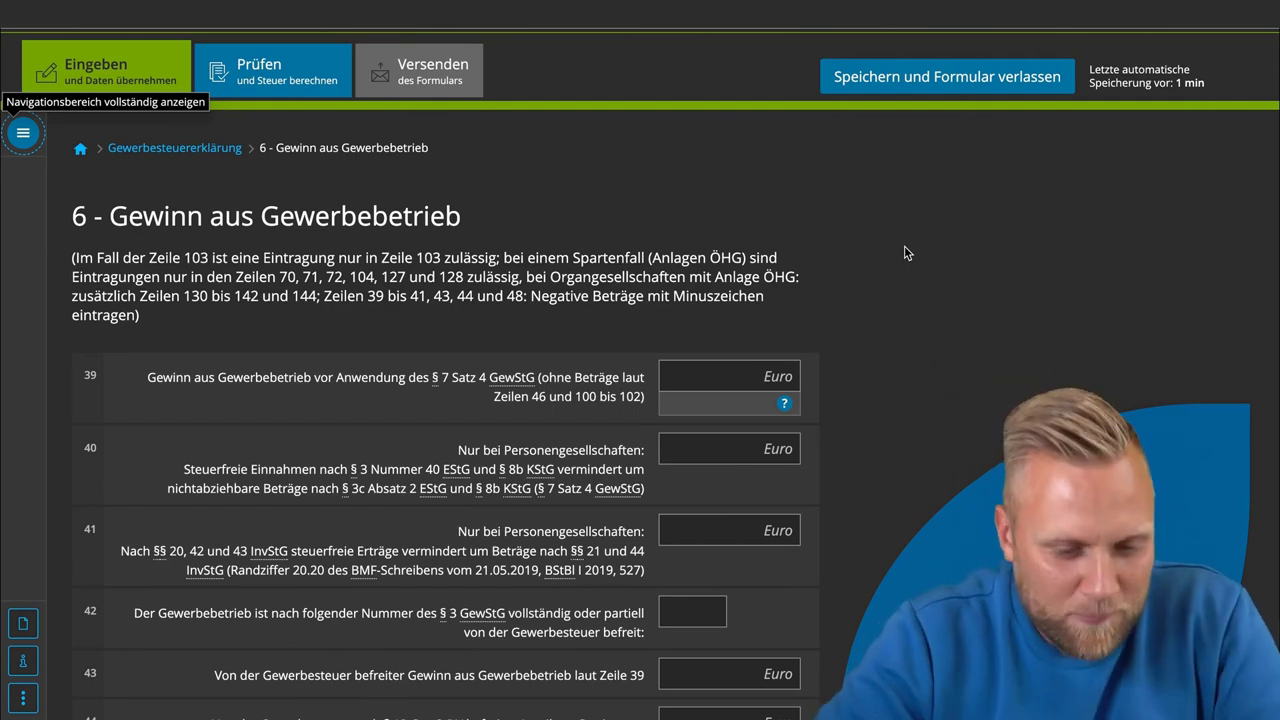
# Enter 30.000 Euro as Gewinn aus Gewerbebetrieb in line 39 and make the amount negative, -30.000, to show a loss.
pyautogui.scroll(-1, 893, 271)
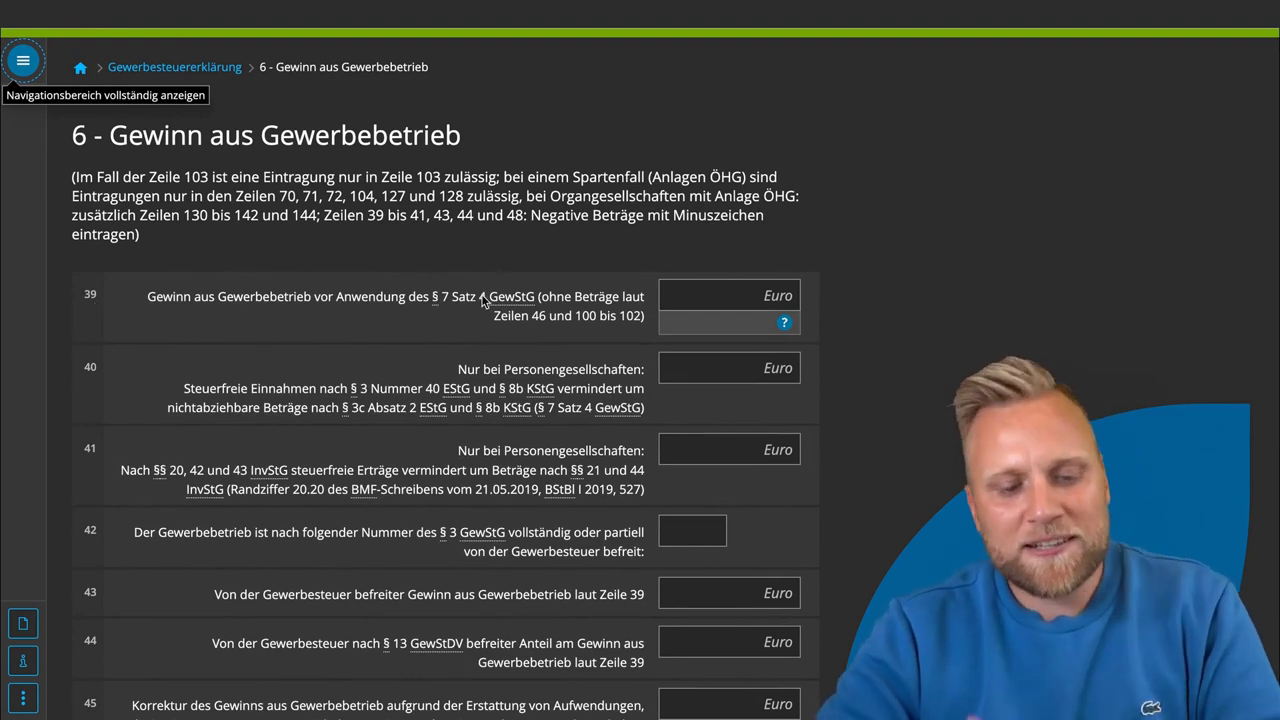
pyautogui.click(740, 292)
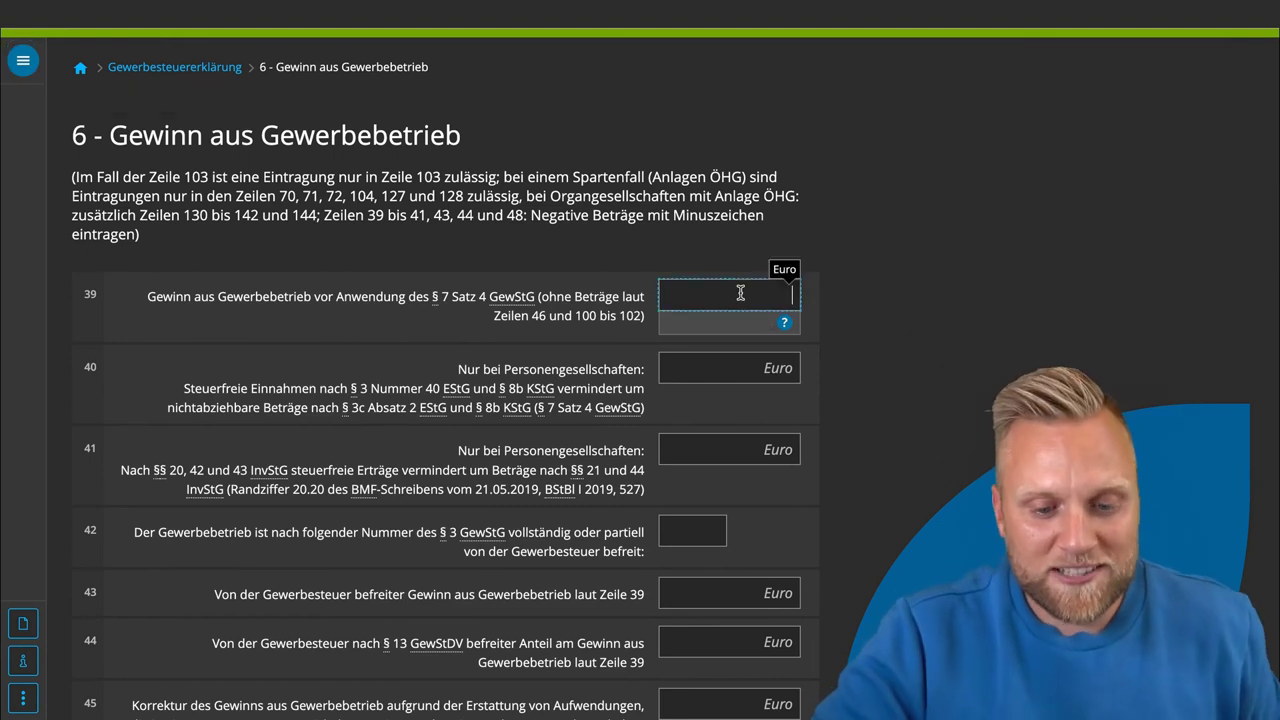
pyautogui.write('30.000')
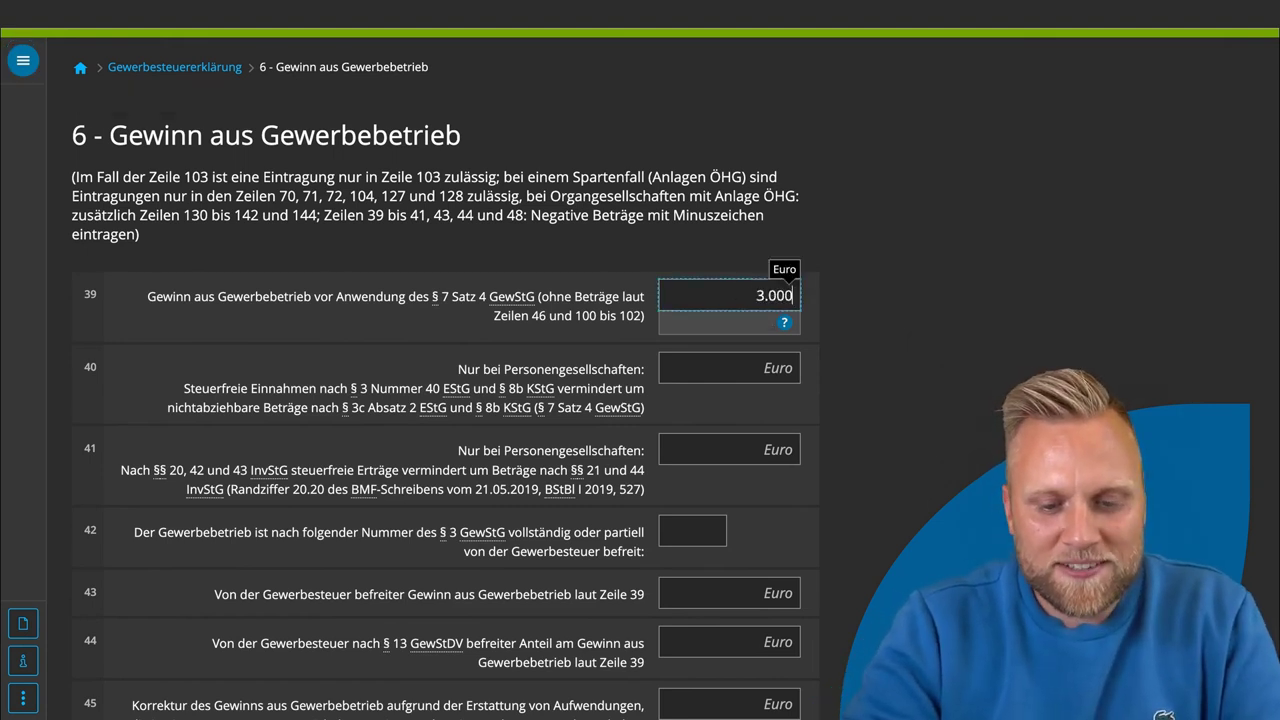
pyautogui.click(897, 296)
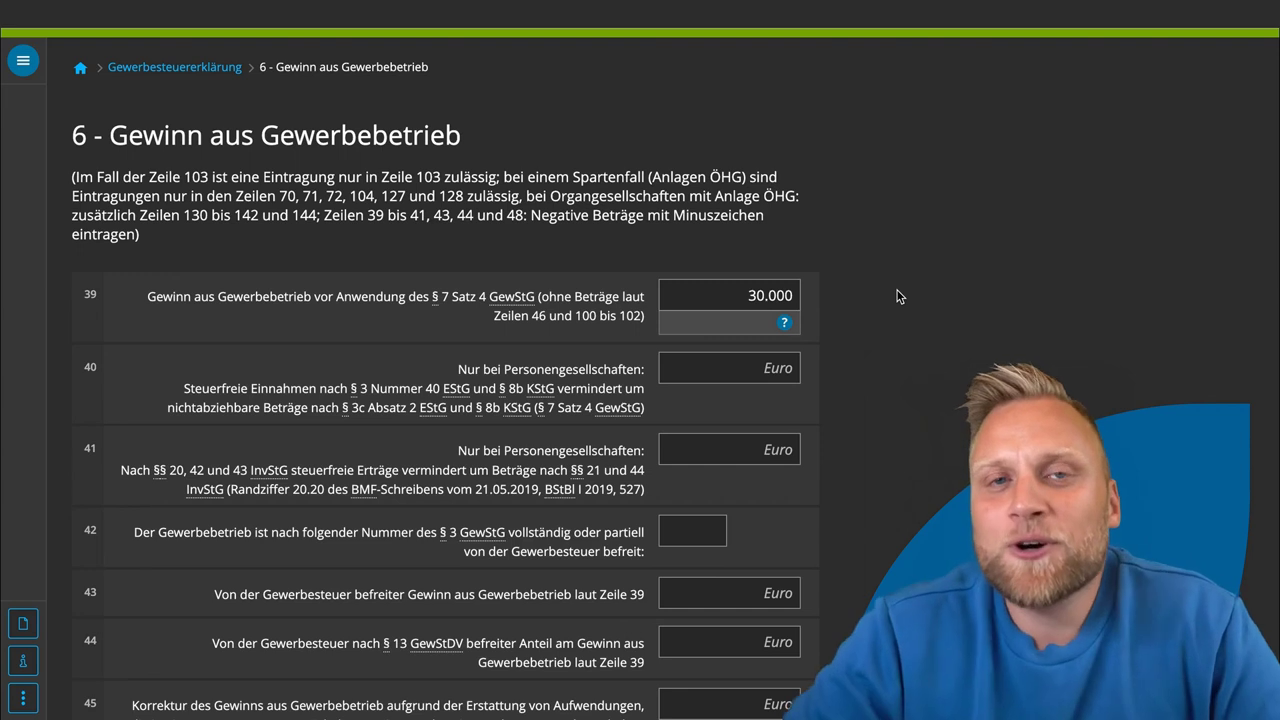
pyautogui.click(745, 294)
pyautogui.click(885, 358)
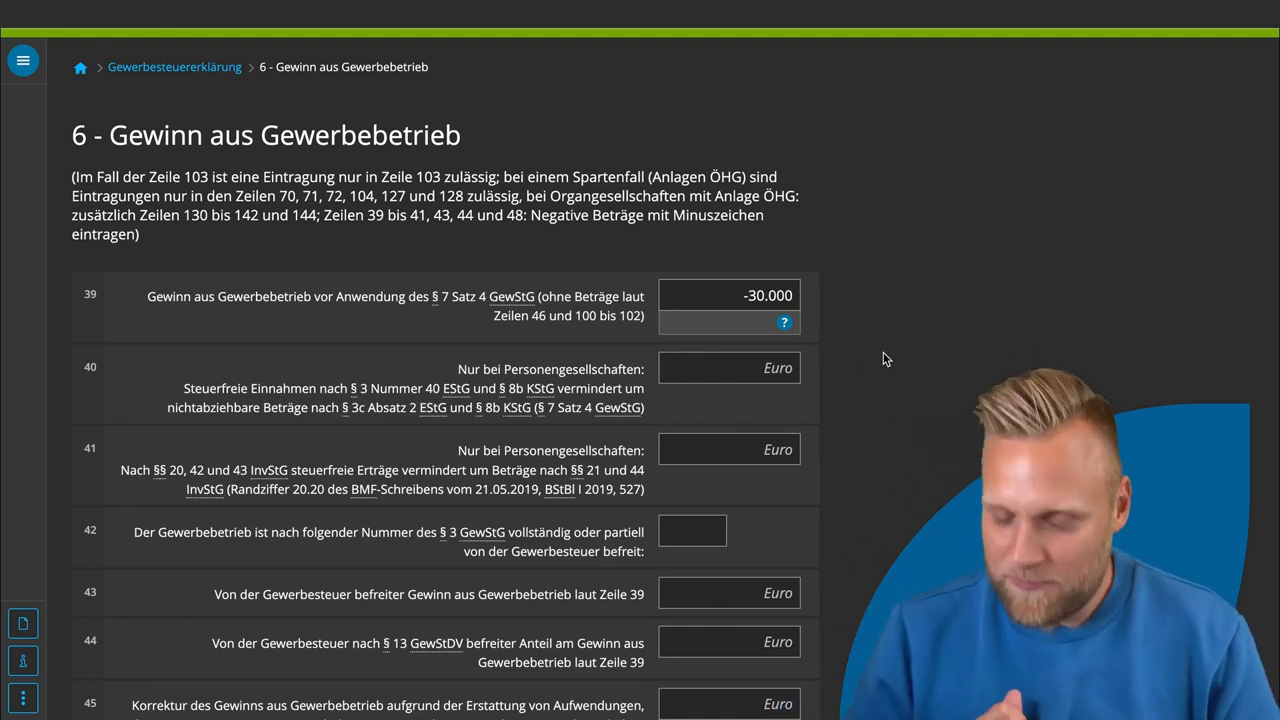
# Review lines 40 to 49 on Personengesellschaften, Gewerbesteuer exemptions and InvStG corrections without filling them in.
pyautogui.scroll(-5, 766, 314)
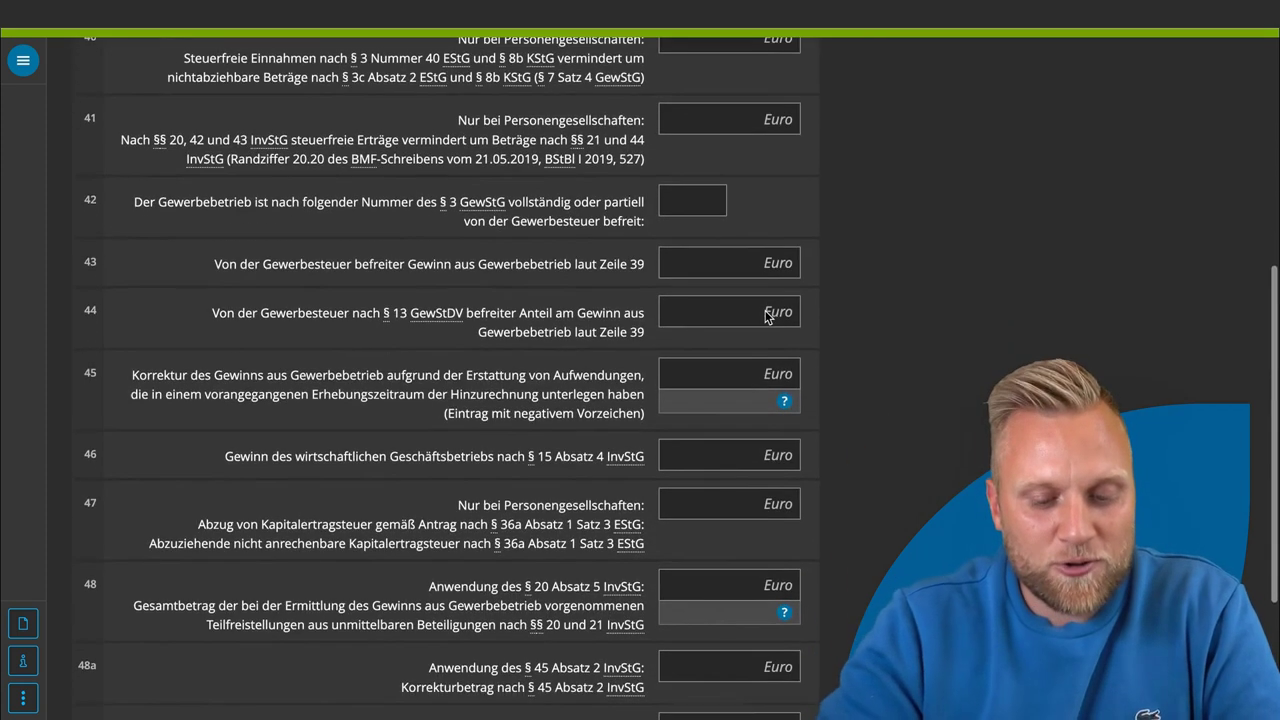
pyautogui.scroll(2, 765, 317)
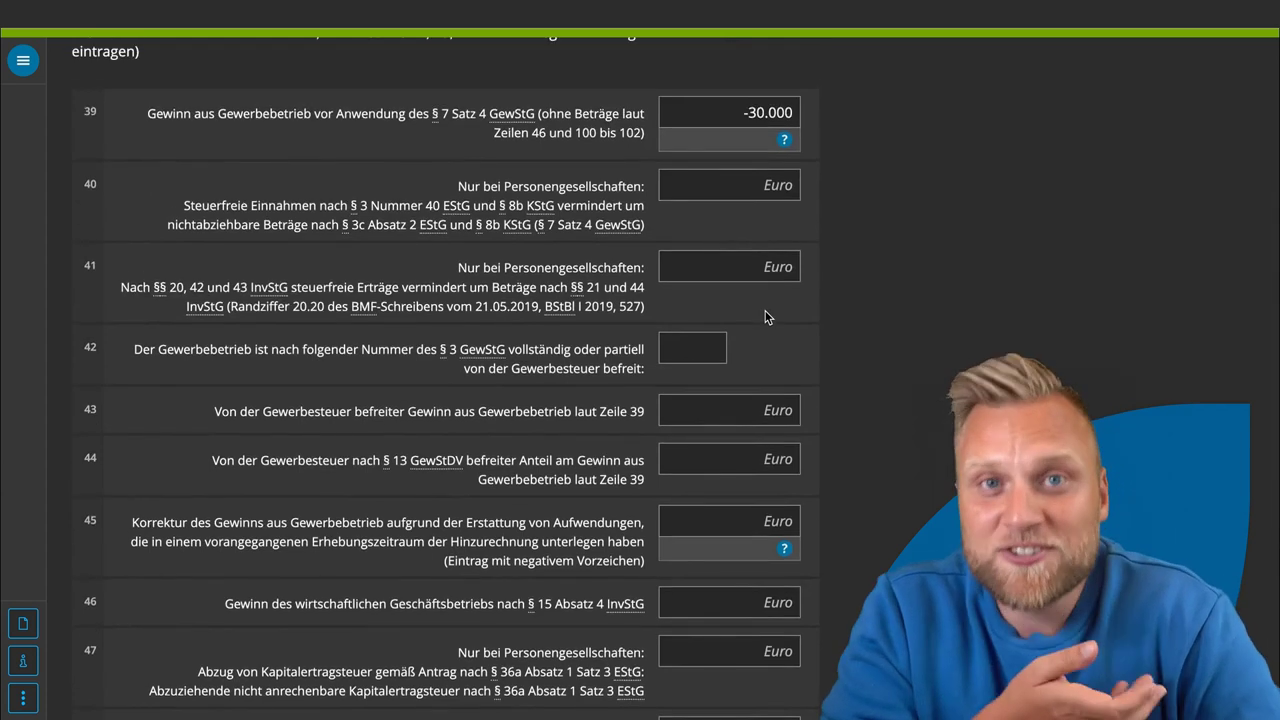
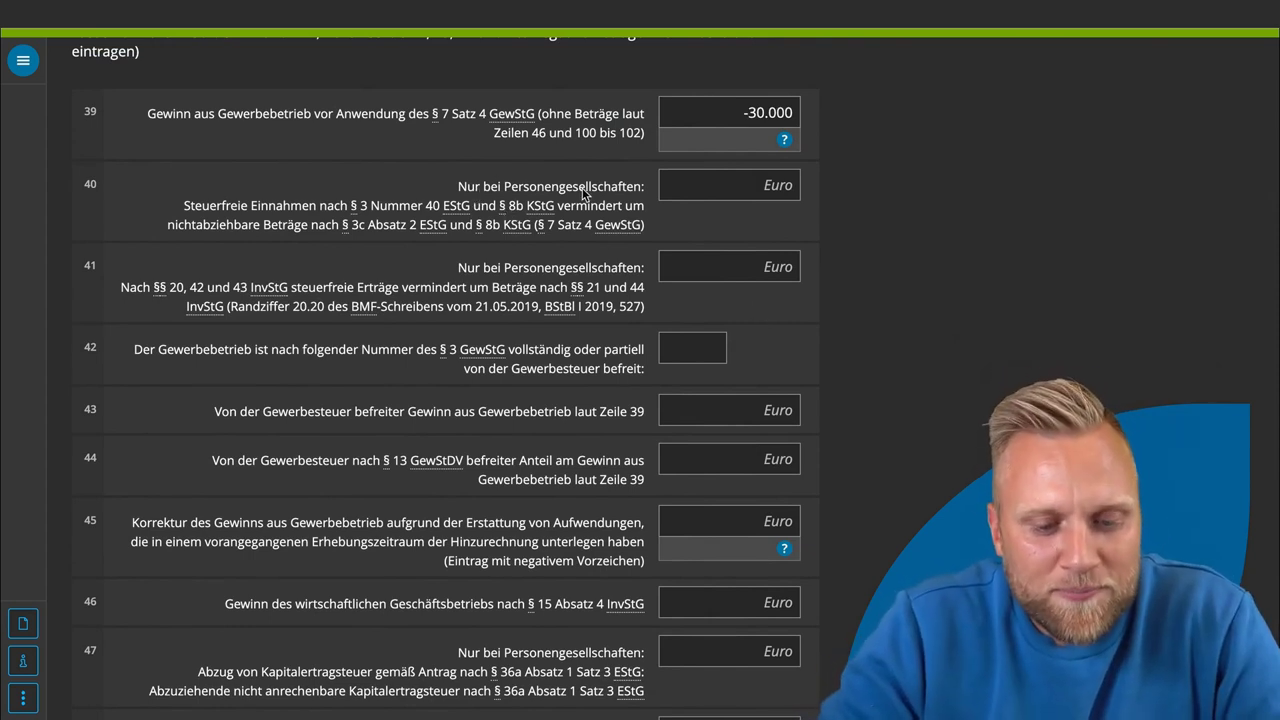
pyautogui.scroll(-2, 582, 266)
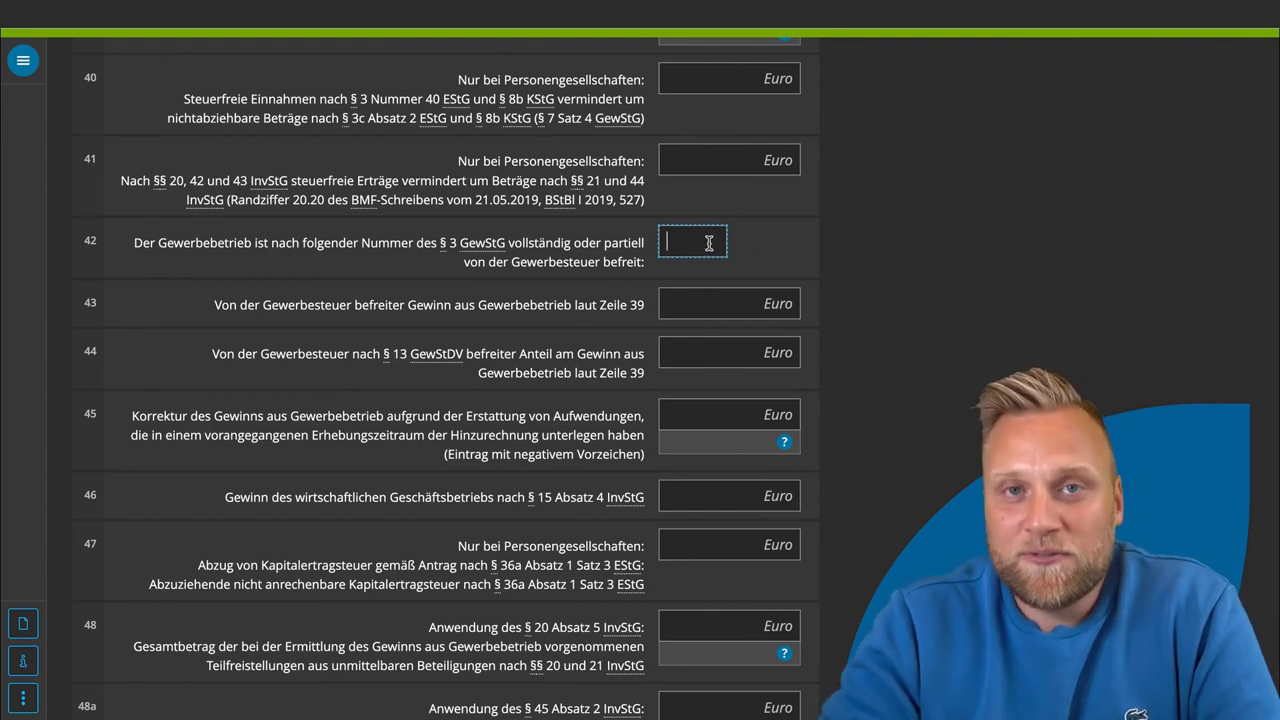
pyautogui.scroll(-1, 708, 242)
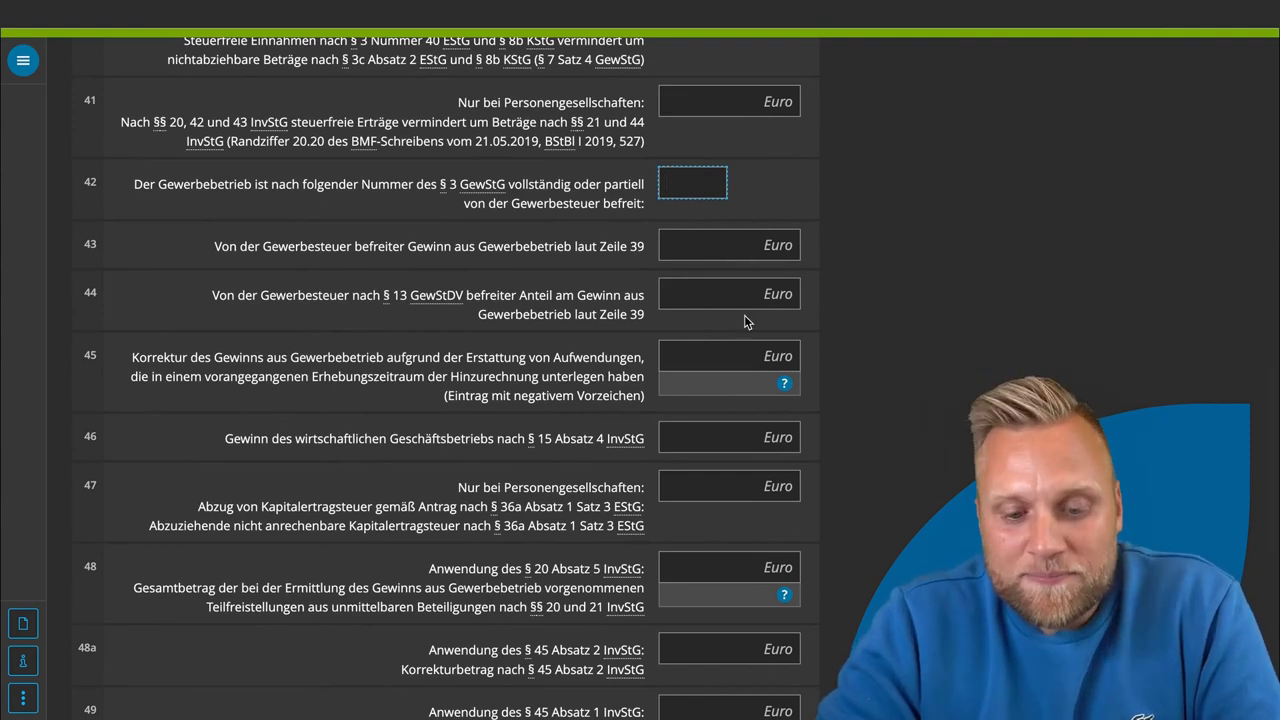
pyautogui.click(864, 284)
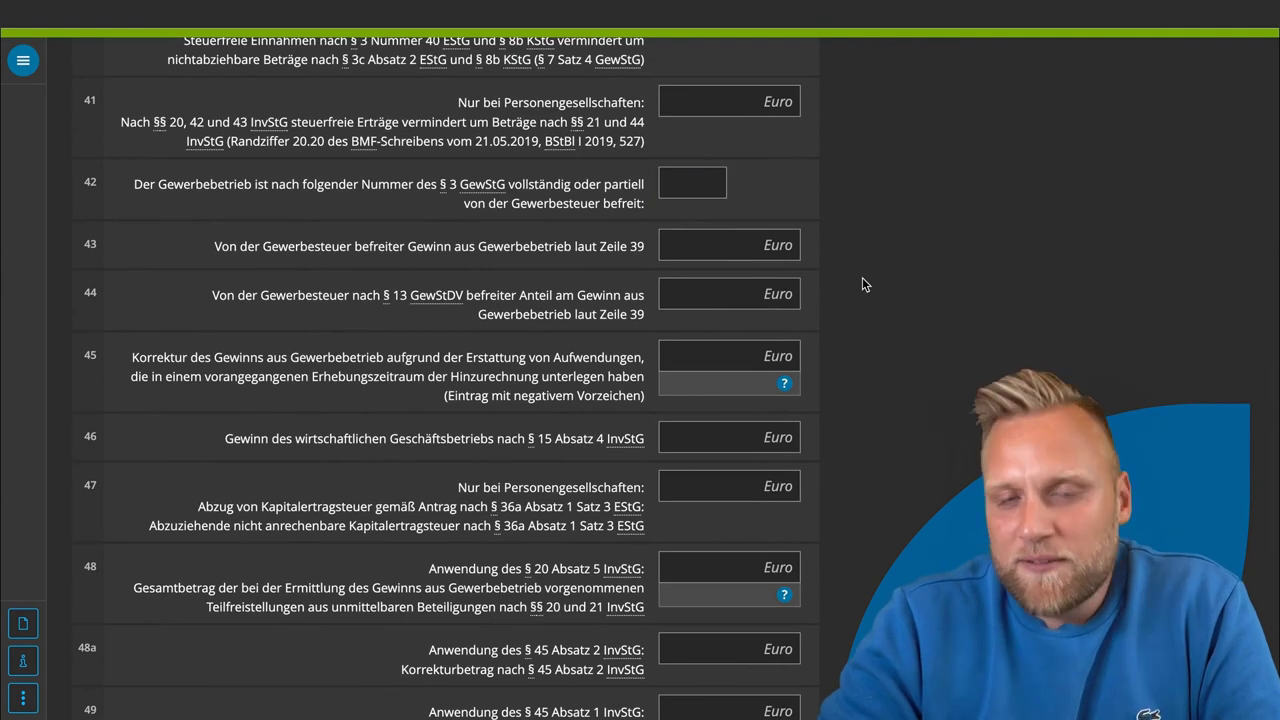
pyautogui.scroll(-1, 862, 279)
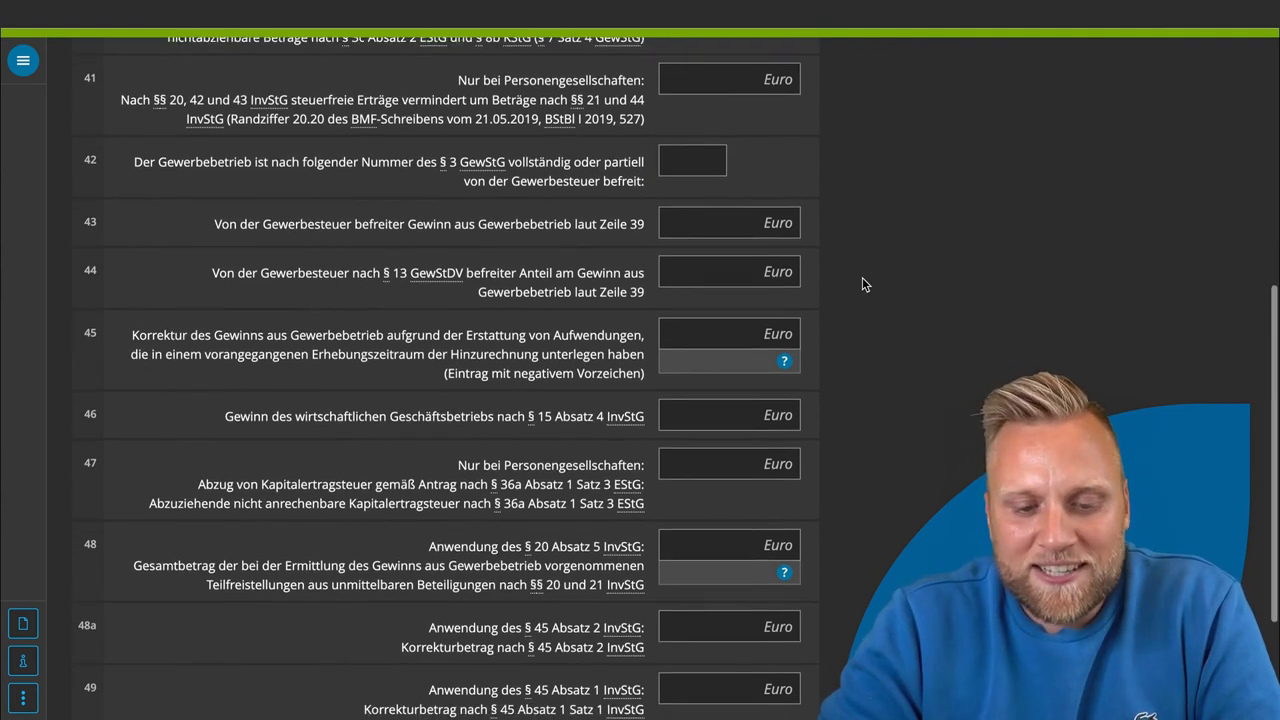
pyautogui.scroll(-1, 862, 279)
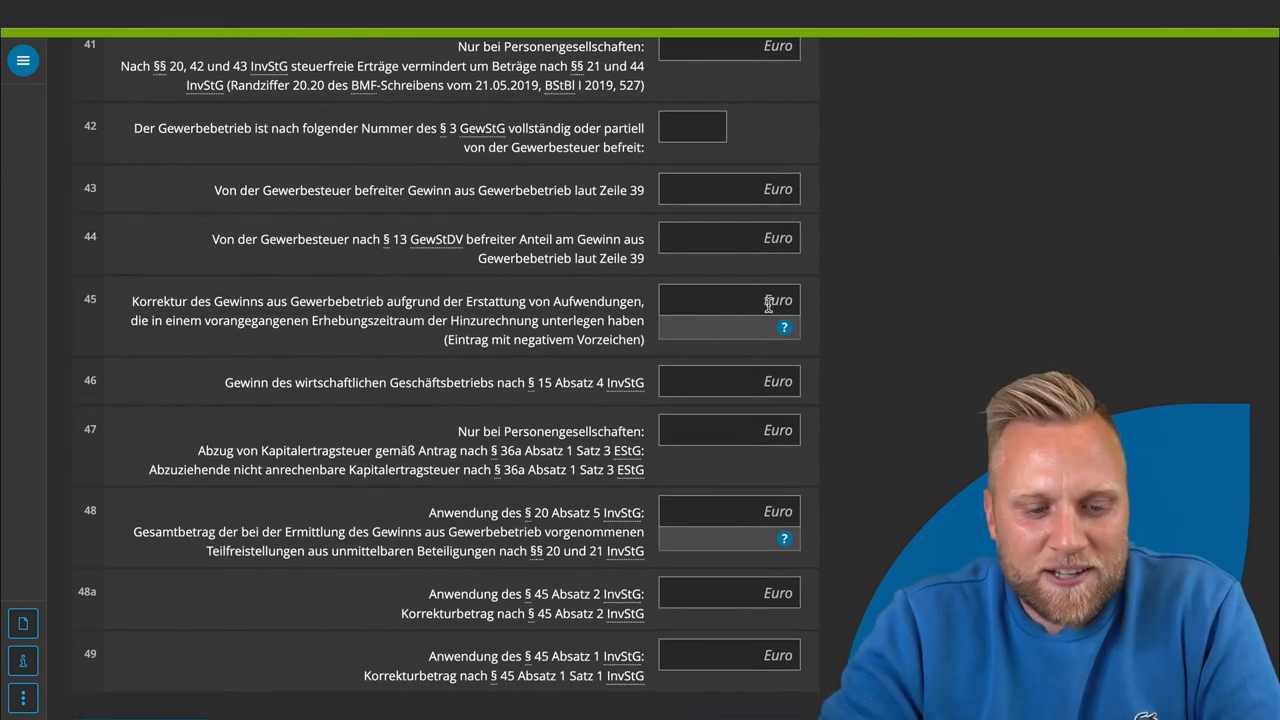
pyautogui.scroll(-3, 843, 309)
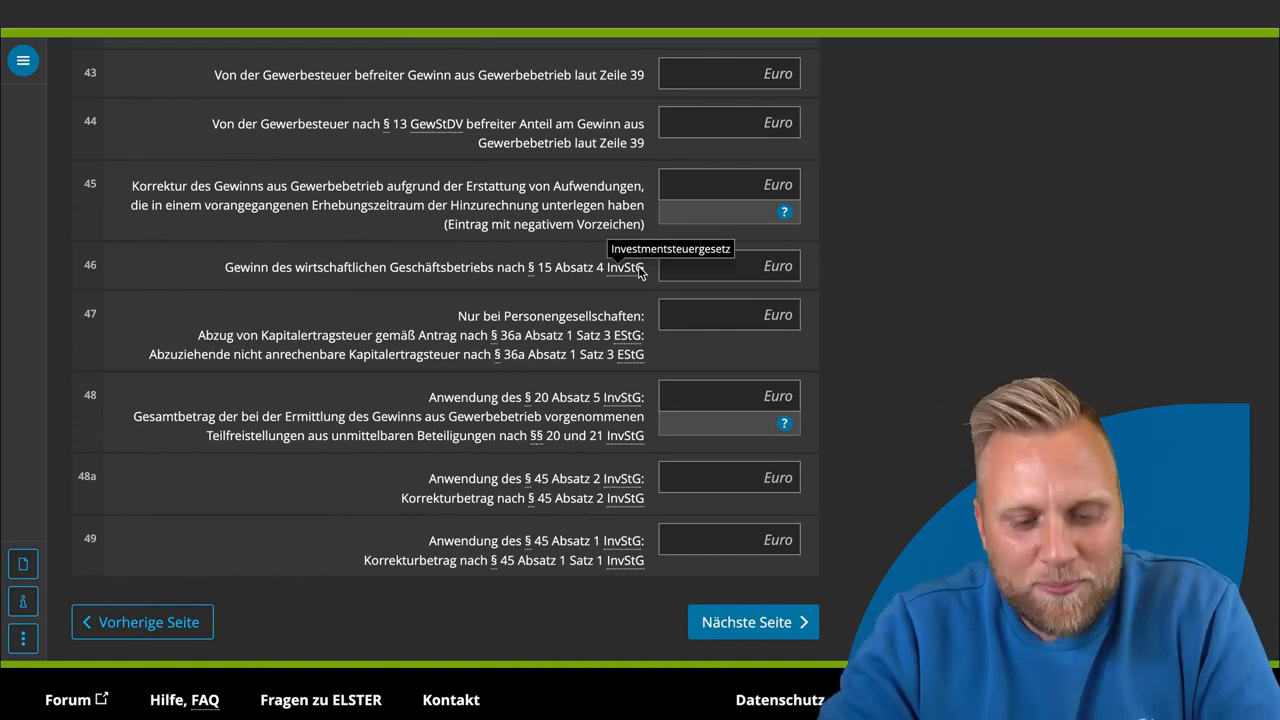
pyautogui.scroll(-1, 720, 434)
pyautogui.scroll(3, 721, 438)
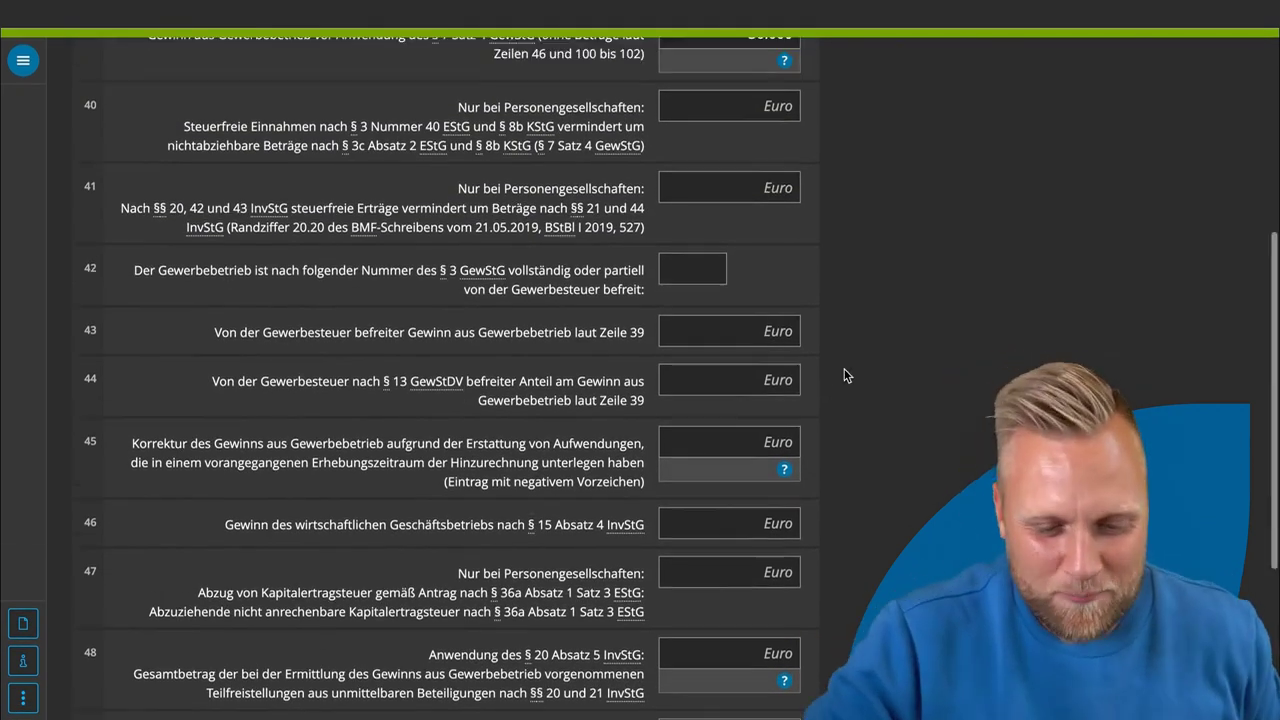
# Continue to page 7, Hinzurechnungen.
pyautogui.scroll(-3, 845, 375)
pyautogui.scroll(-2, 845, 375)
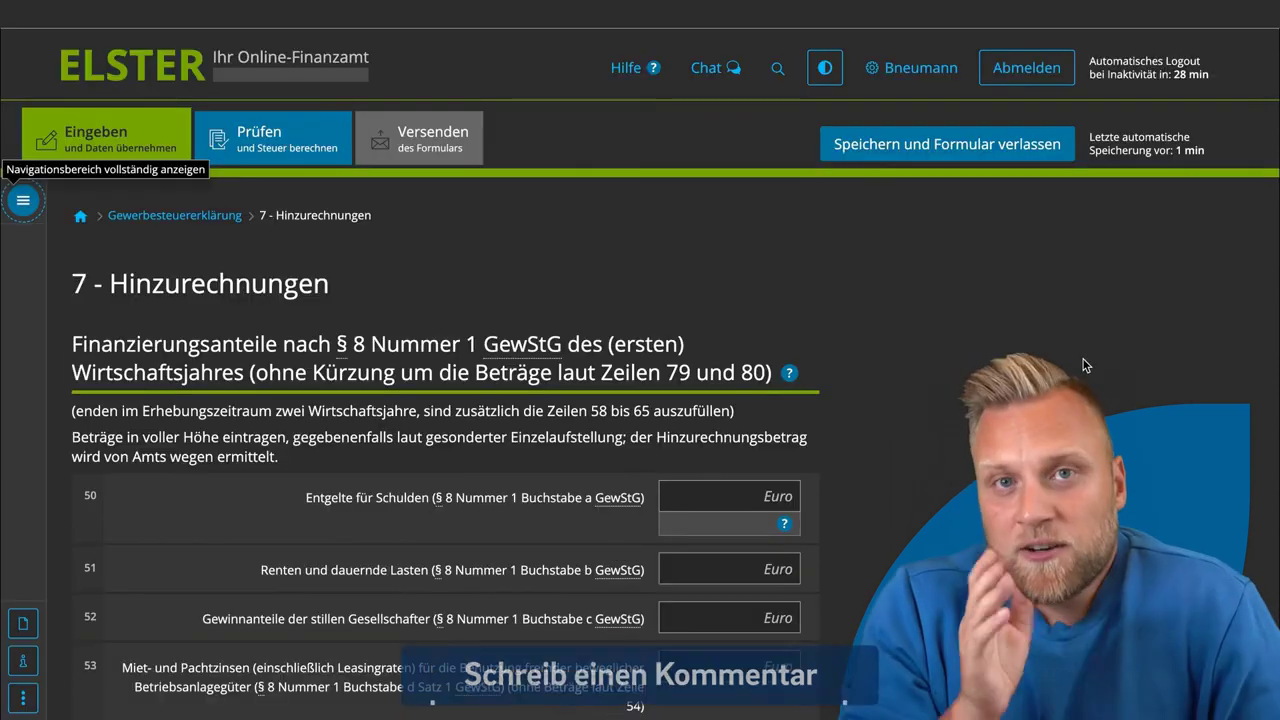
pyautogui.click(785, 579)
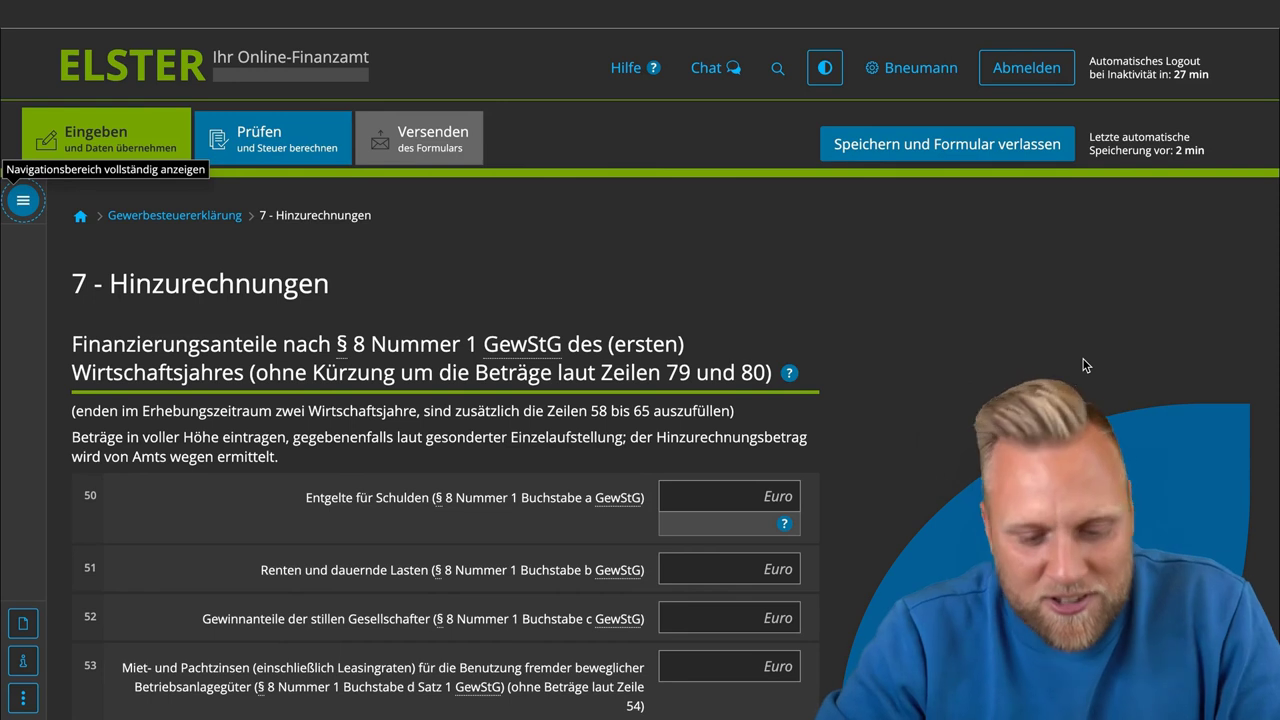
# Examine the Finanzierungsanteile lines 50 to 57 for the first Wirtschaftsjahr and the matching lines from 58 on for a second one.
pyautogui.scroll(-2, 299, 306)
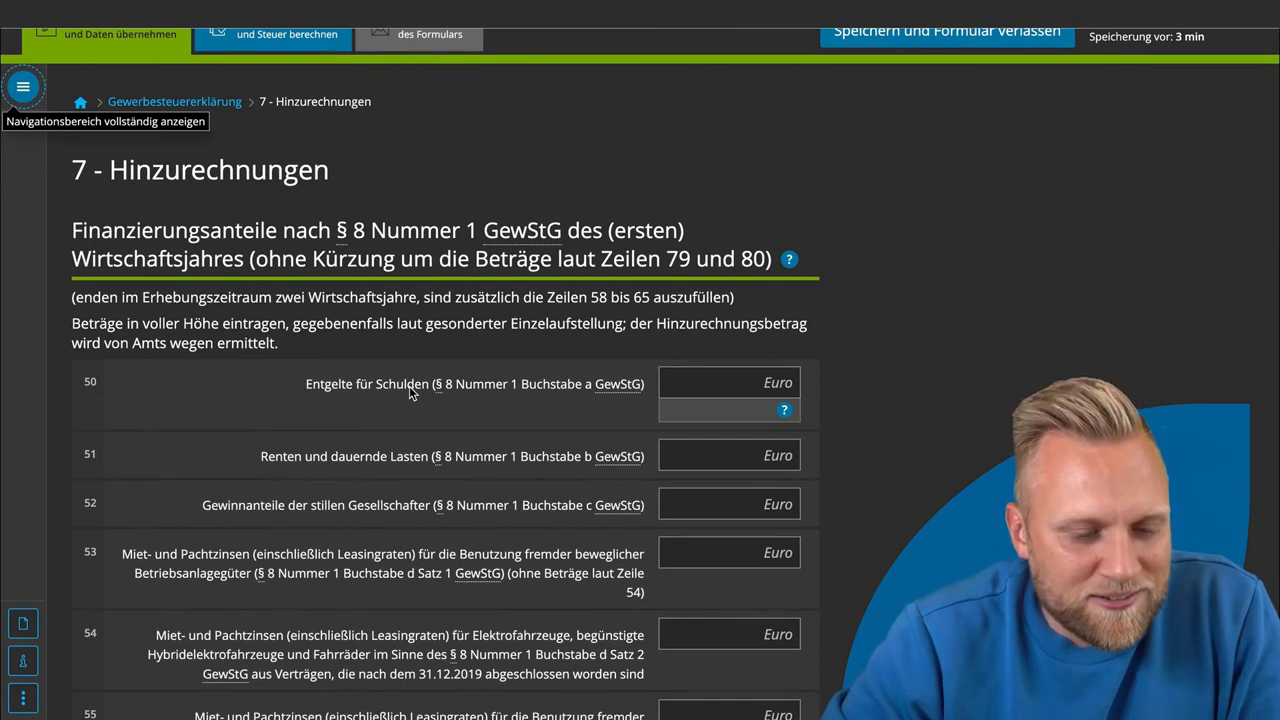
pyautogui.scroll(-1, 409, 386)
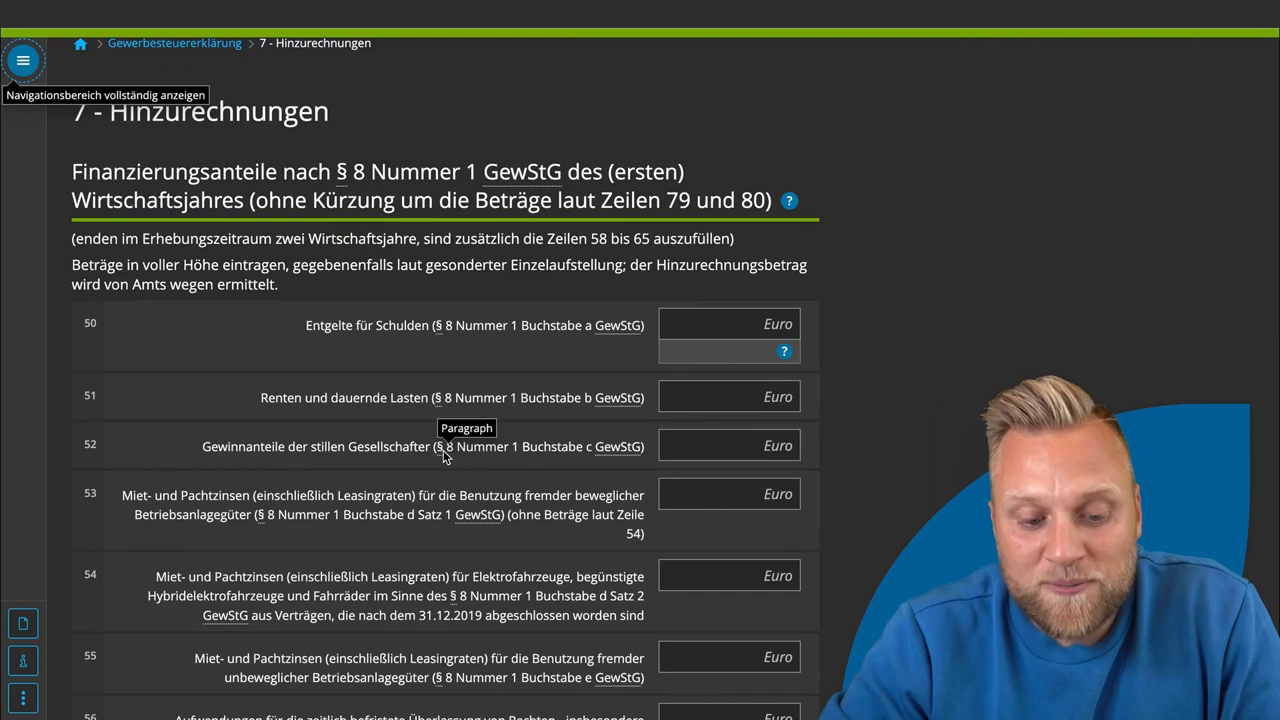
pyautogui.scroll(-1, 443, 452)
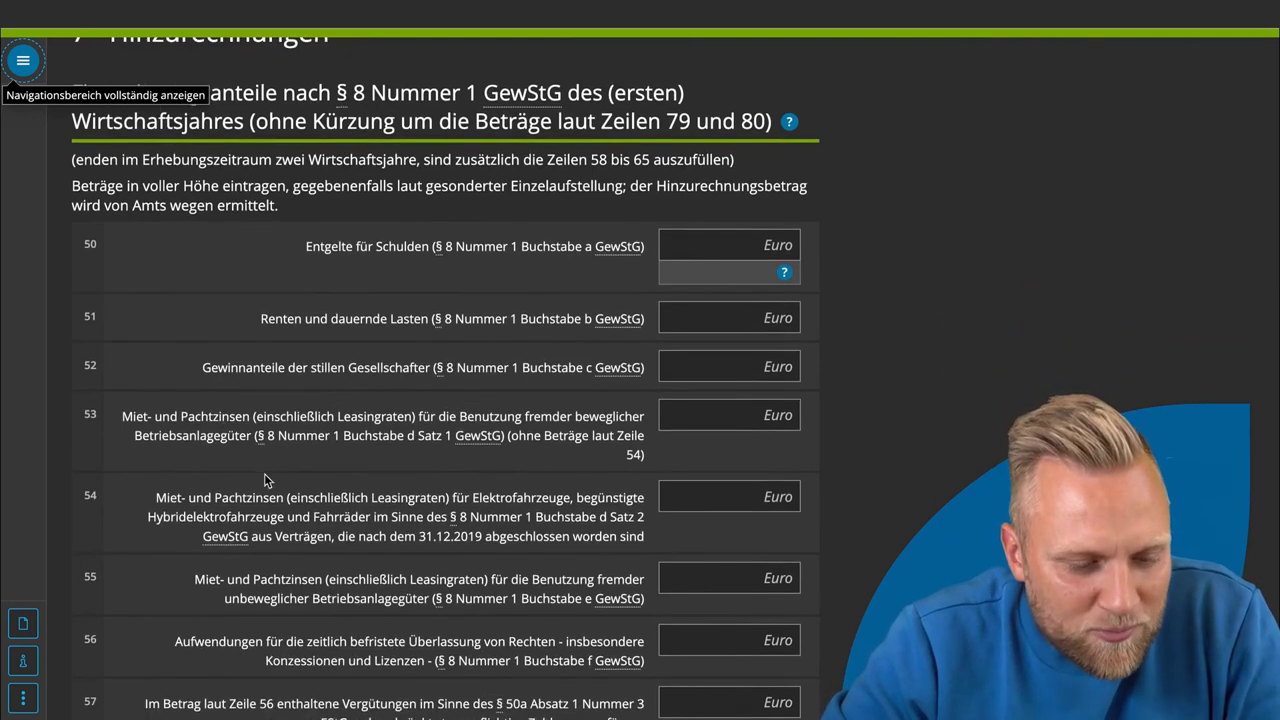
pyautogui.scroll(-1, 264, 474)
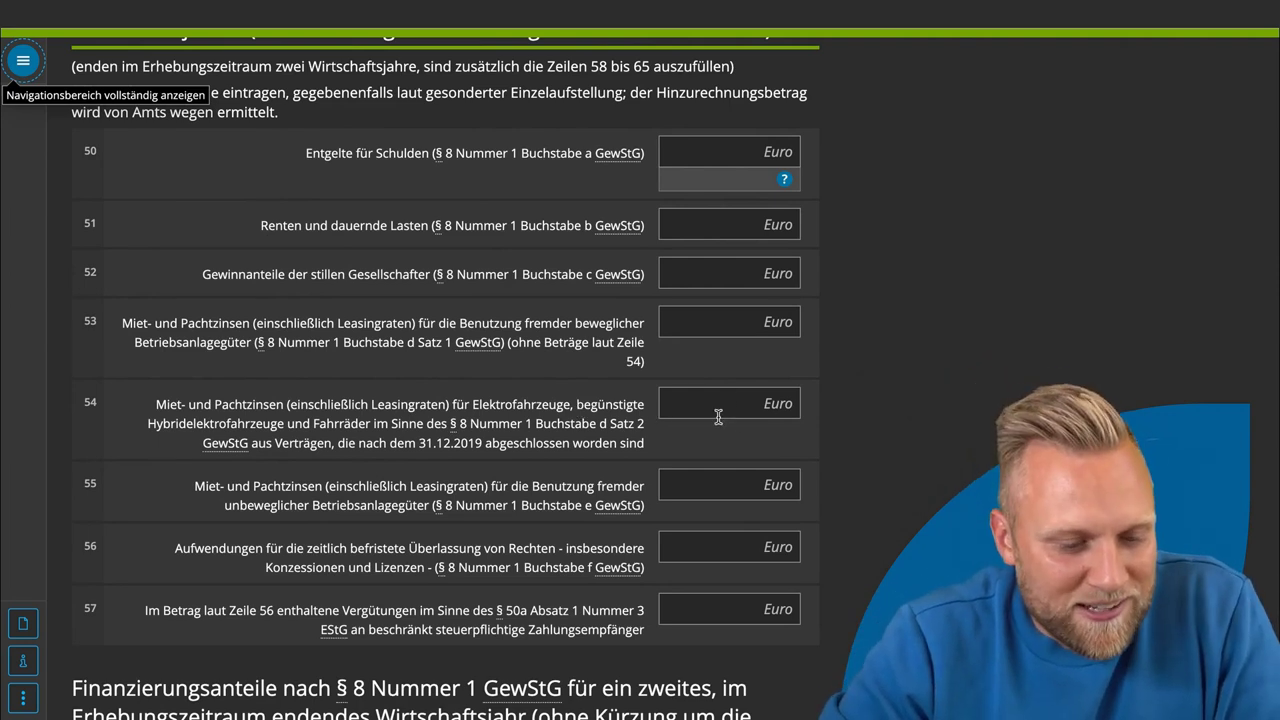
pyautogui.scroll(-3, 718, 416)
pyautogui.scroll(-1, 705, 420)
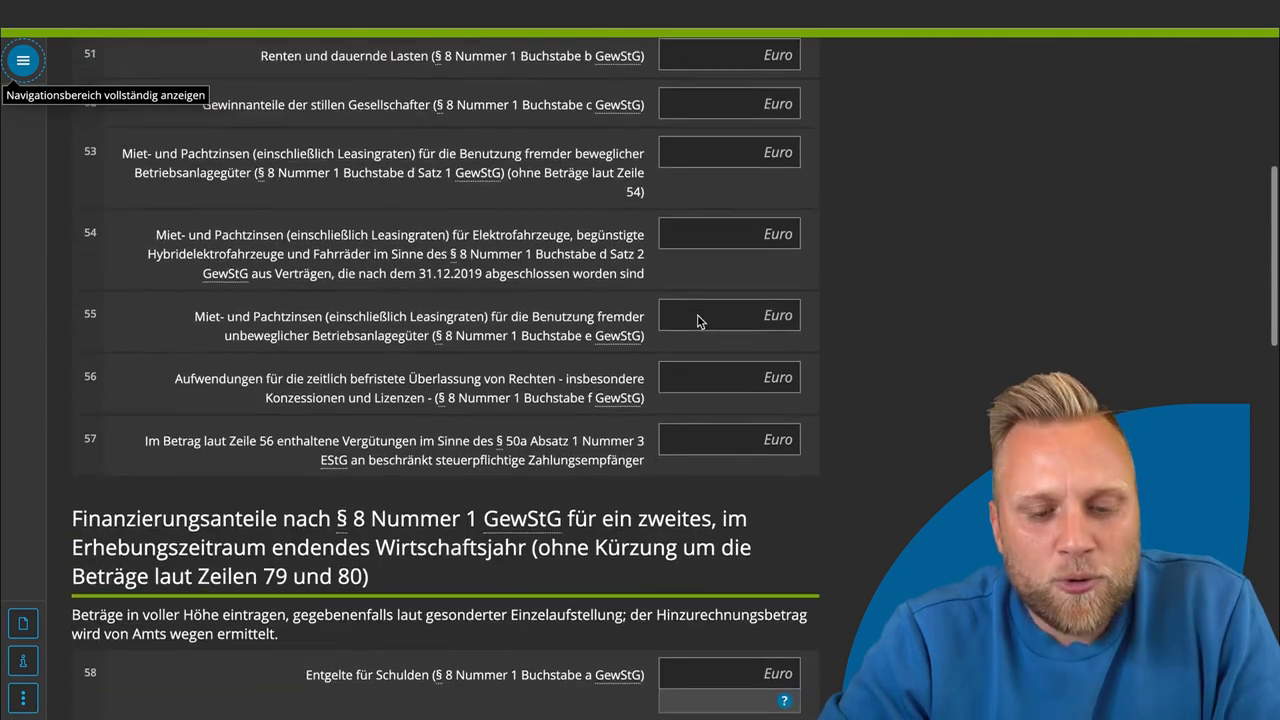
pyautogui.scroll(4, 699, 318)
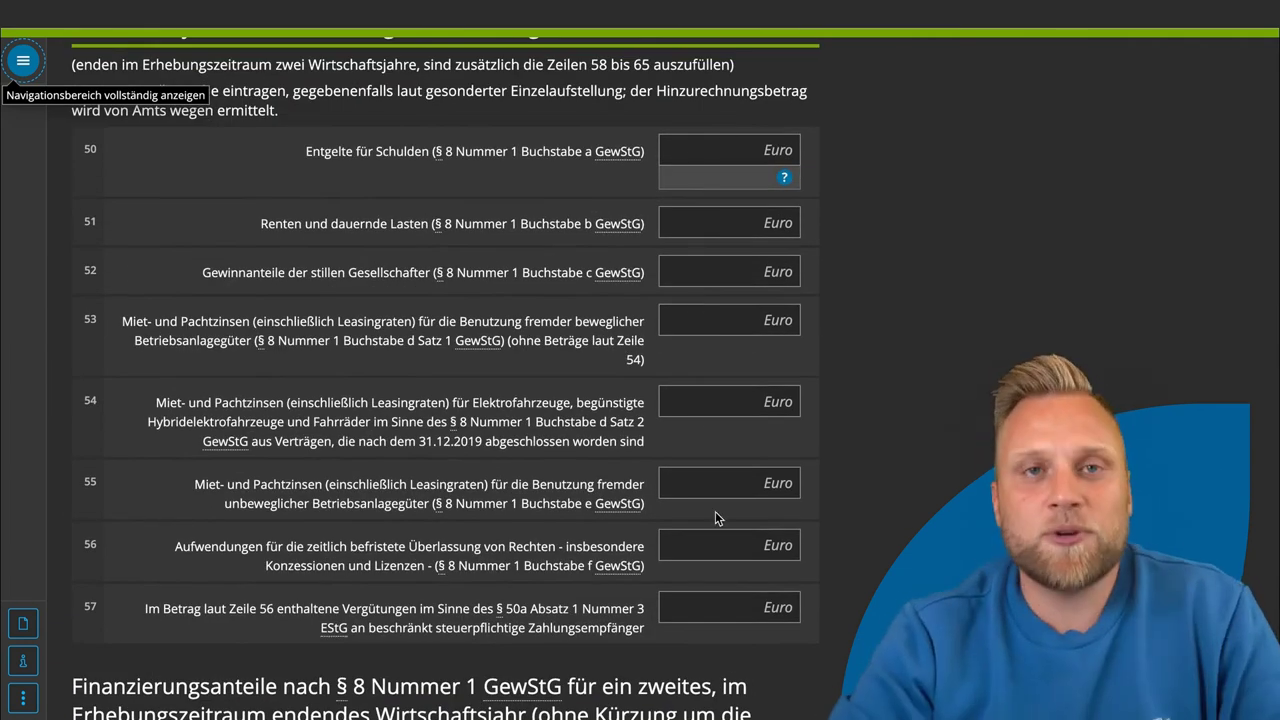
pyautogui.scroll(-1, 723, 559)
pyautogui.scroll(-7, 723, 559)
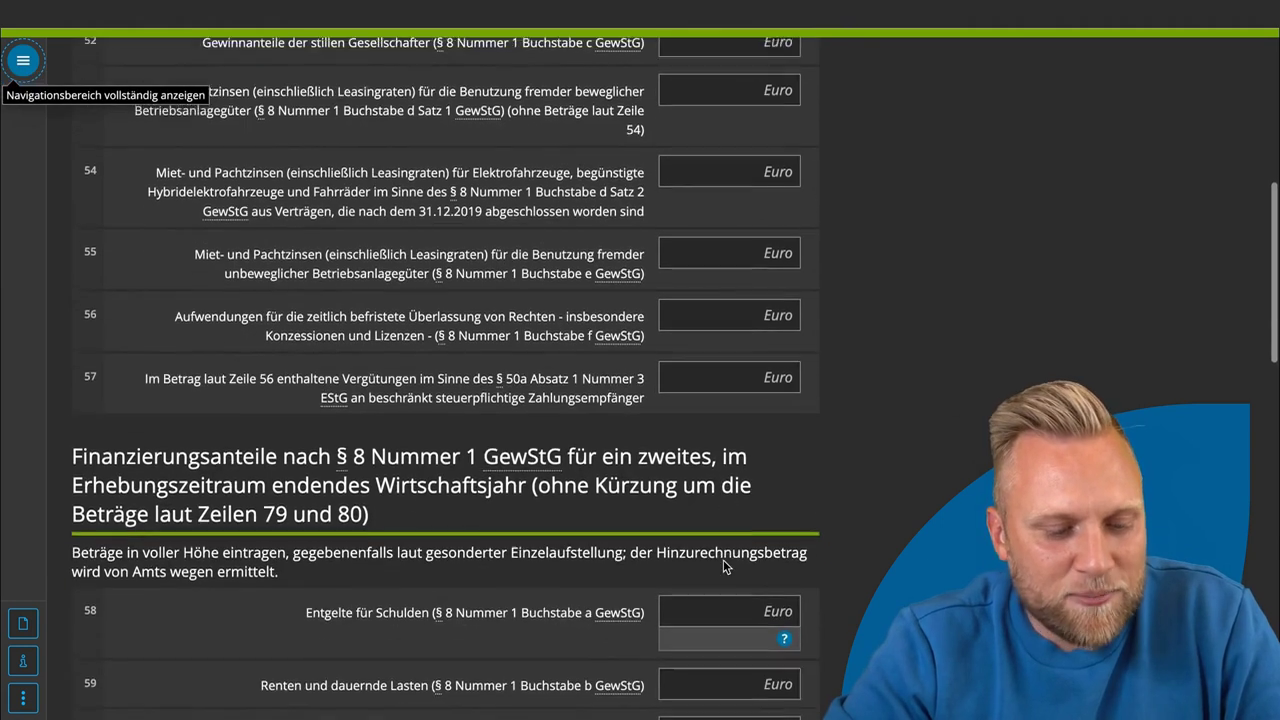
pyautogui.scroll(-3, 723, 567)
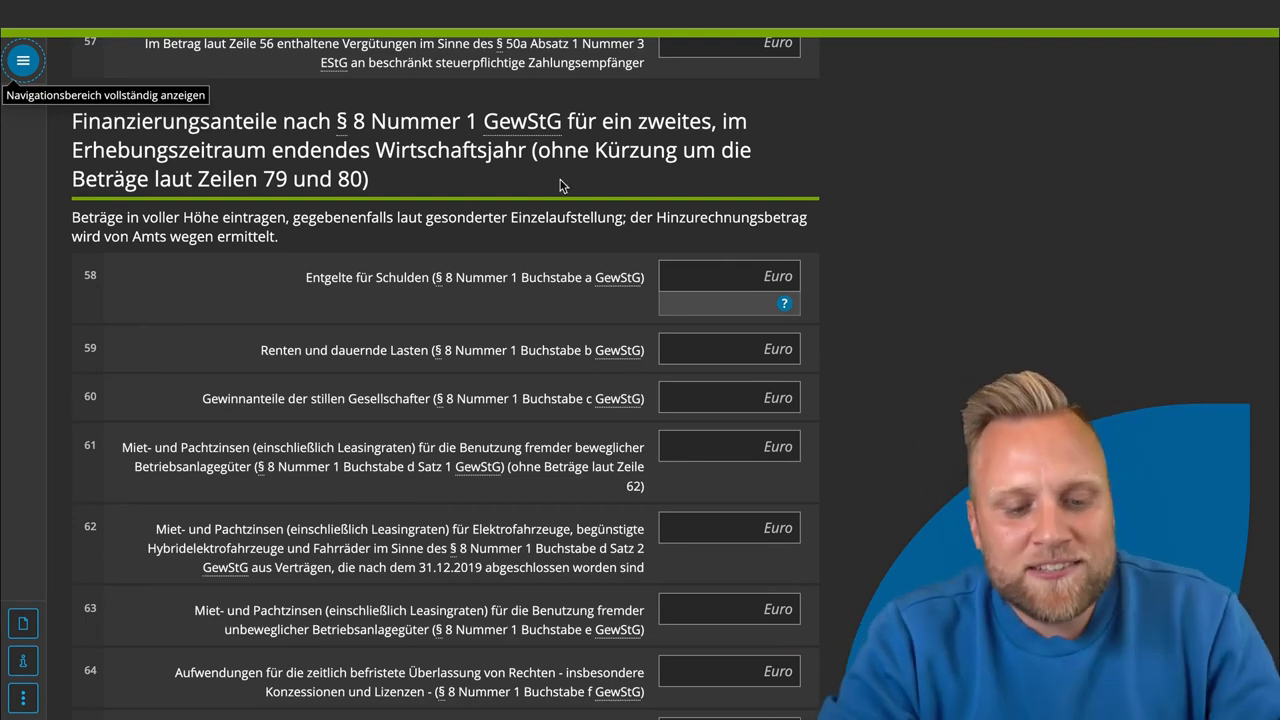
pyautogui.scroll(1, 603, 218)
pyautogui.scroll(5, 603, 218)
pyautogui.scroll(-3, 446, 500)
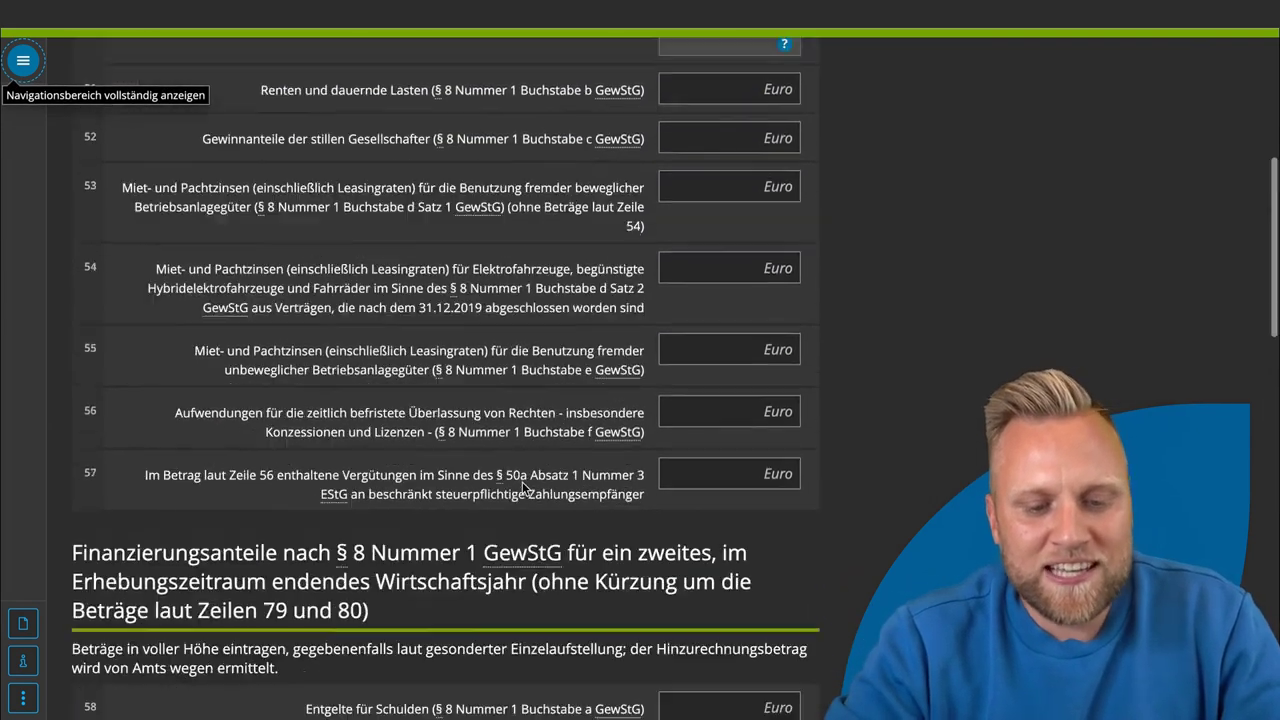
# Leave the remaining Hinzurechnungen lines 58 to 69 empty and continue to page 8, Gewinne aus Anteilen an bestimmten Körperschaften.
pyautogui.scroll(-1, 446, 500)
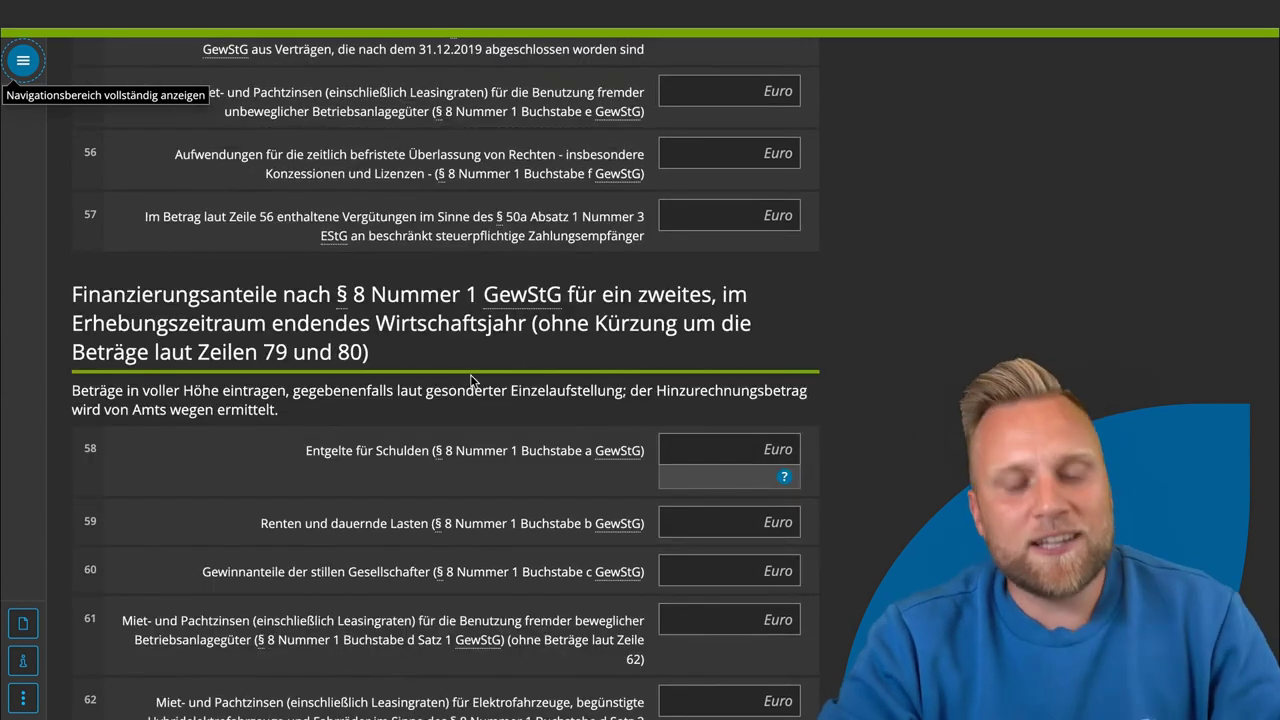
pyautogui.scroll(-6, 510, 475)
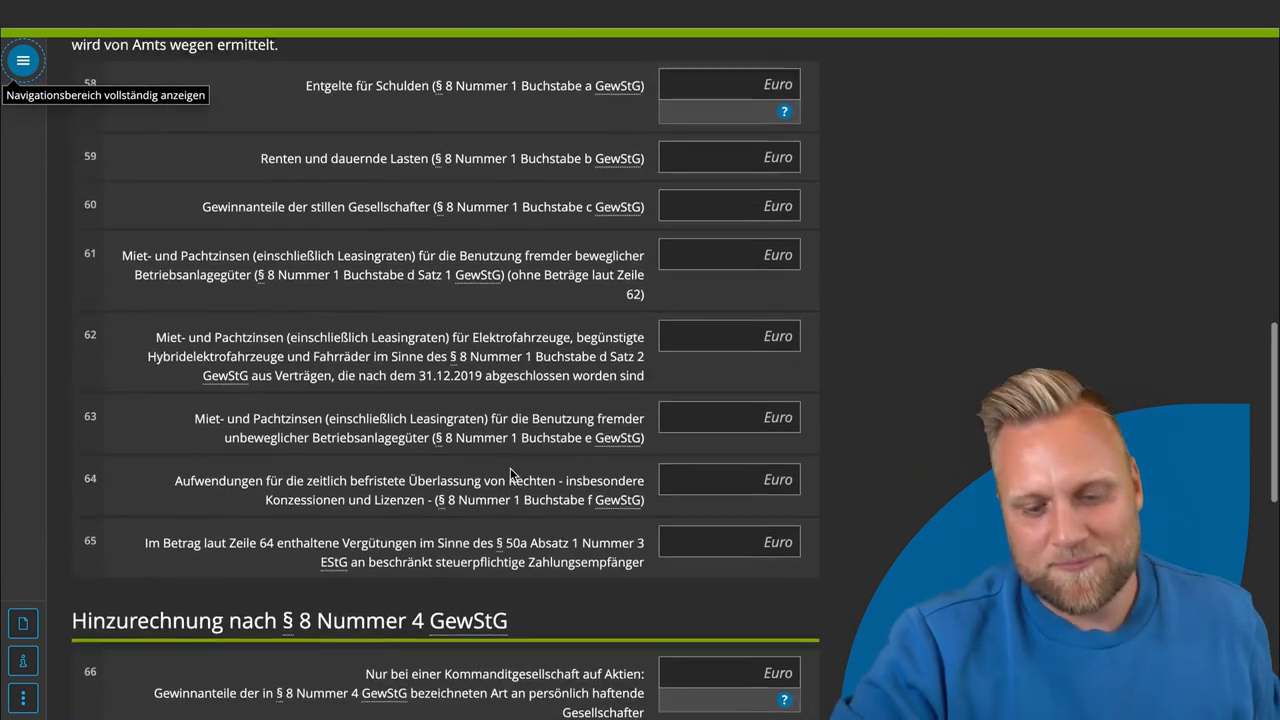
pyautogui.scroll(-2, 512, 473)
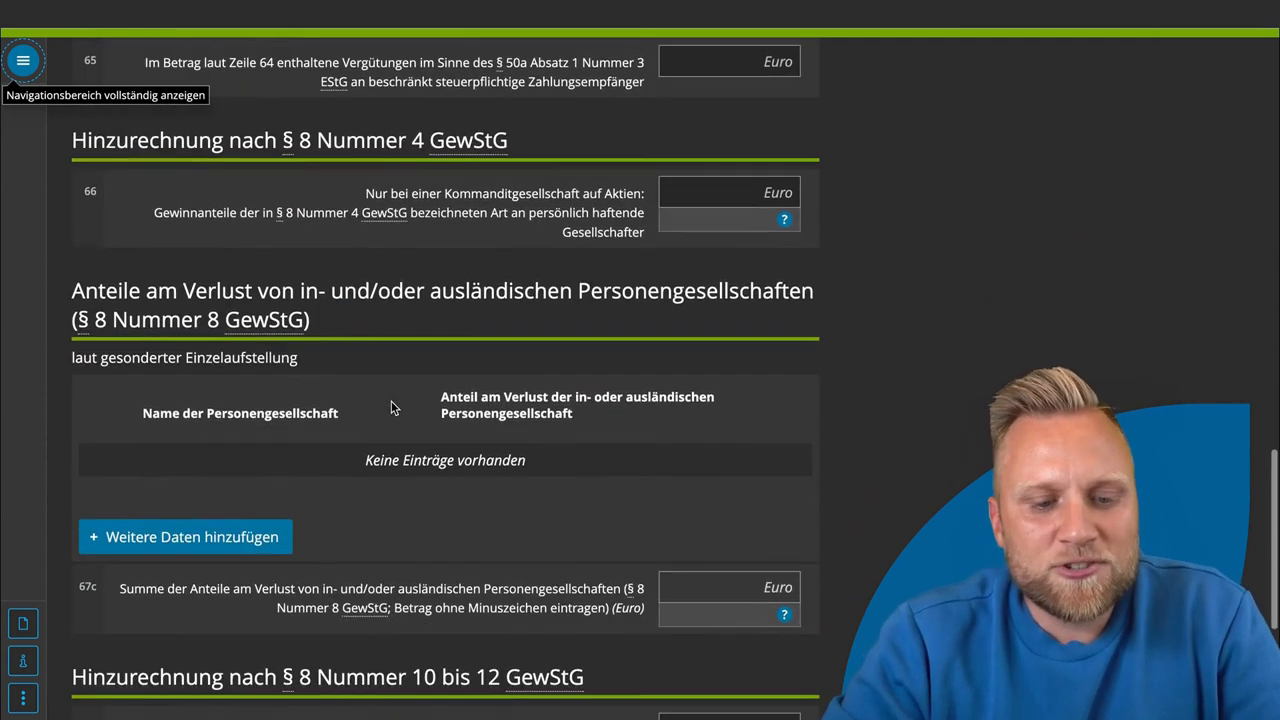
pyautogui.scroll(-2, 391, 406)
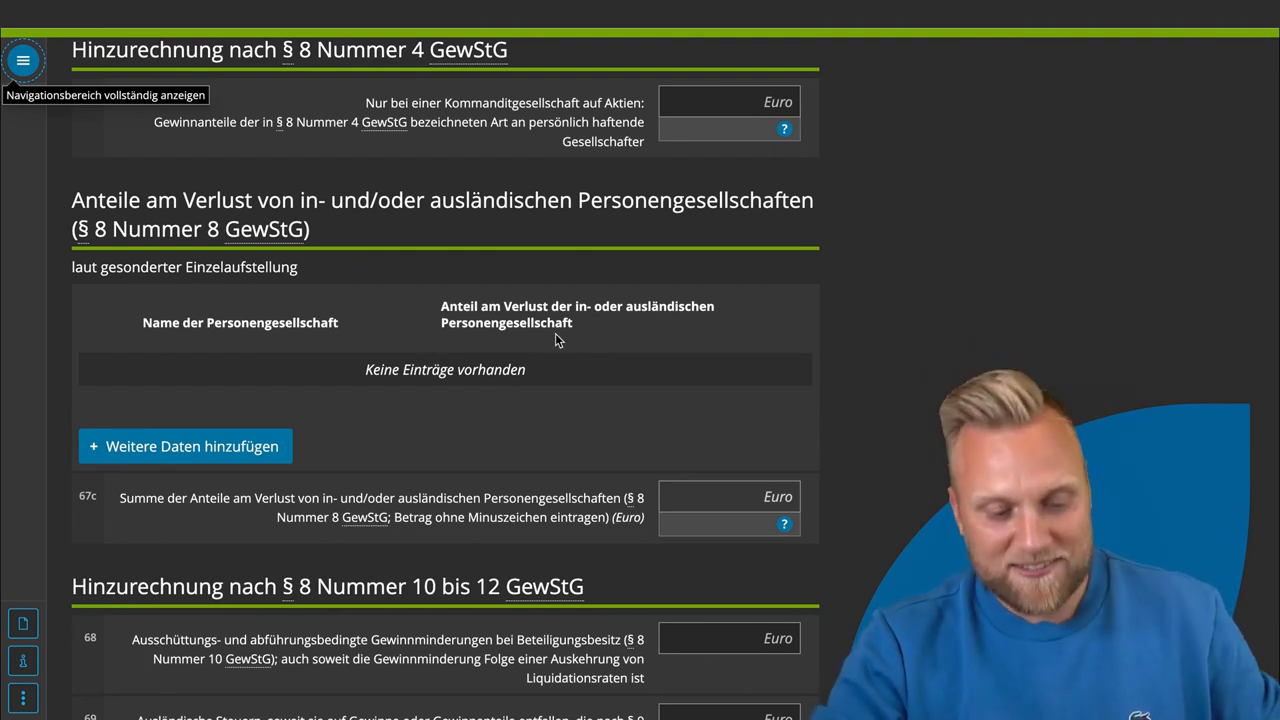
pyautogui.scroll(-3, 555, 333)
pyautogui.scroll(-2, 555, 338)
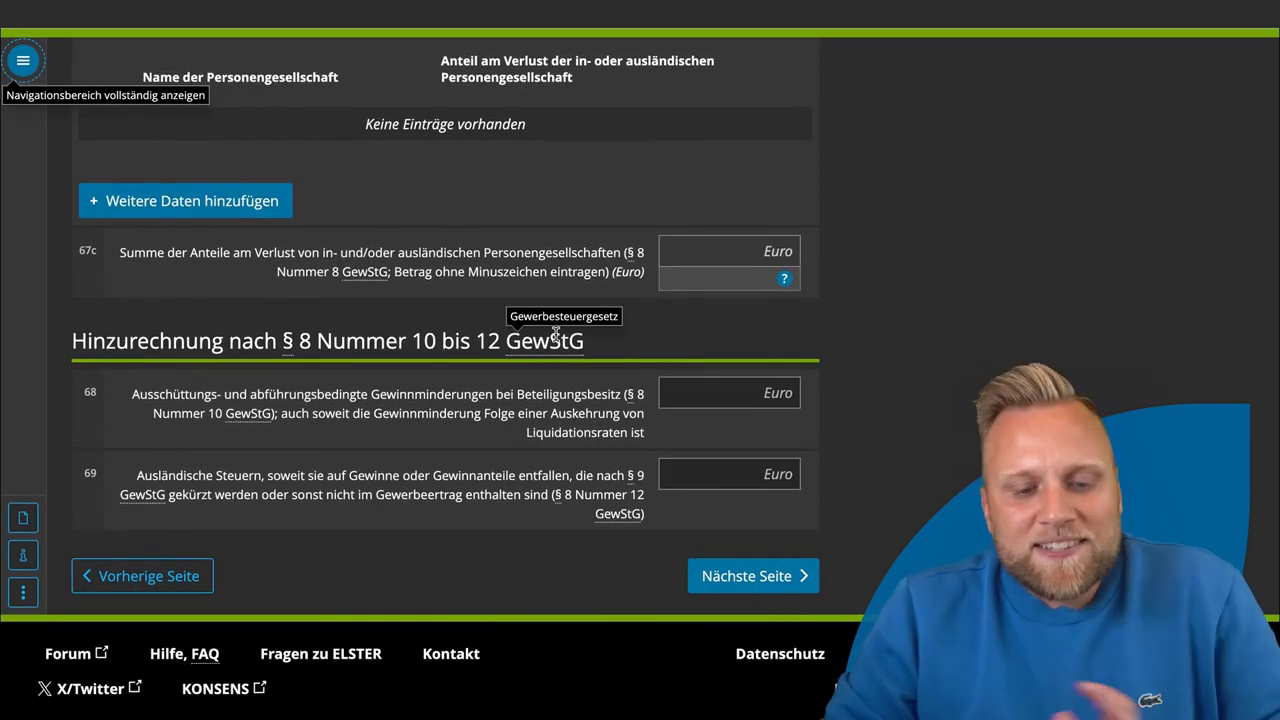
pyautogui.click(740, 577)
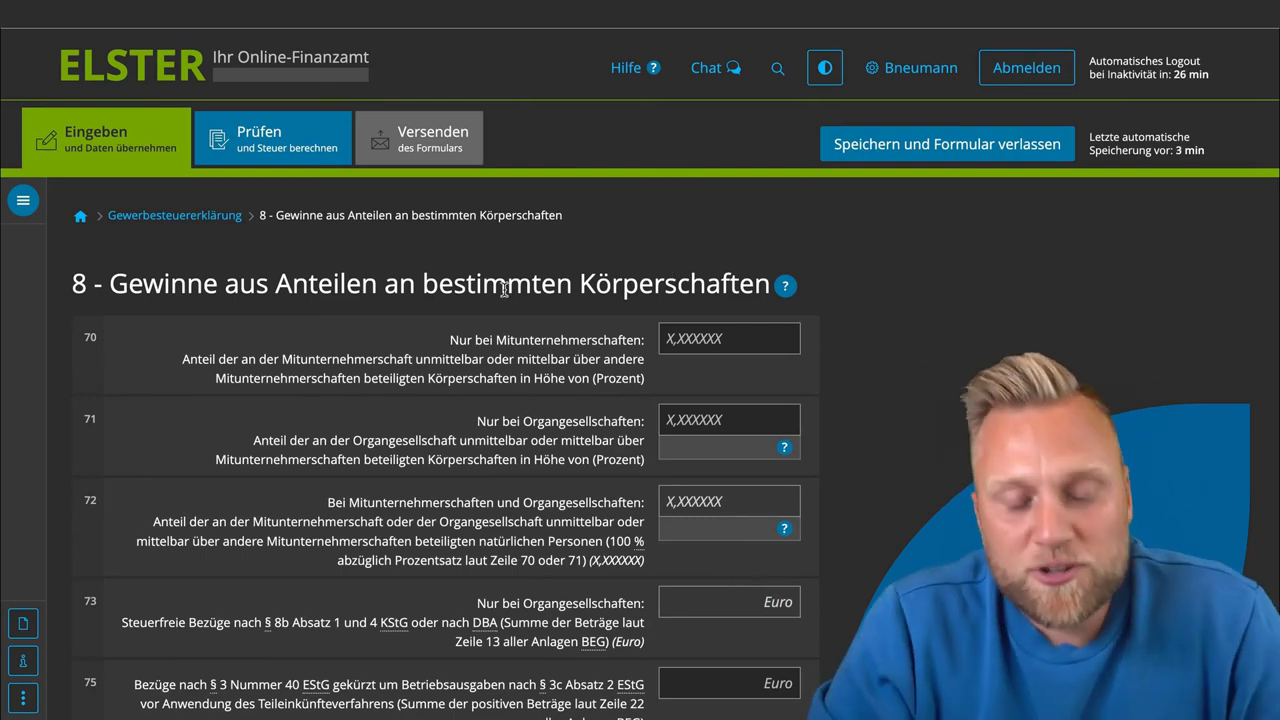
# Go through lines 70 to 82 on page 8 without filling them in and continue to page 9, Kürzungen.
pyautogui.scroll(-6, 966, 384)
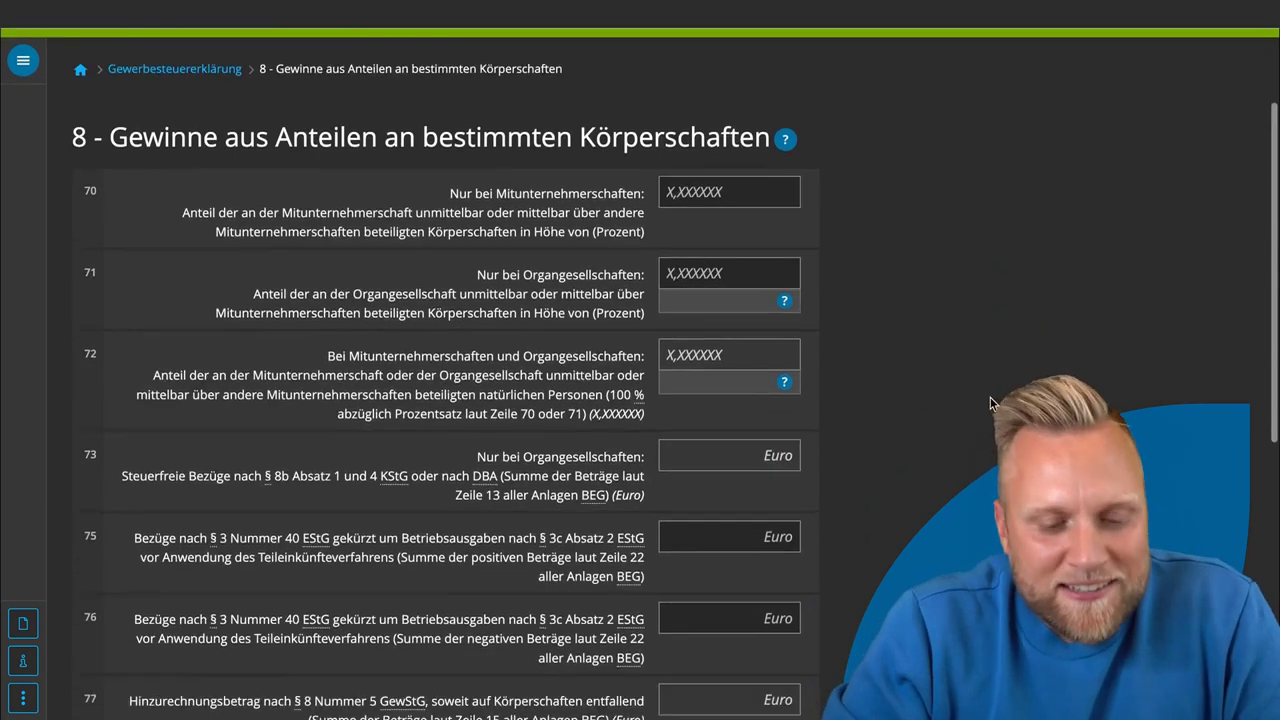
pyautogui.scroll(6, 905, 330)
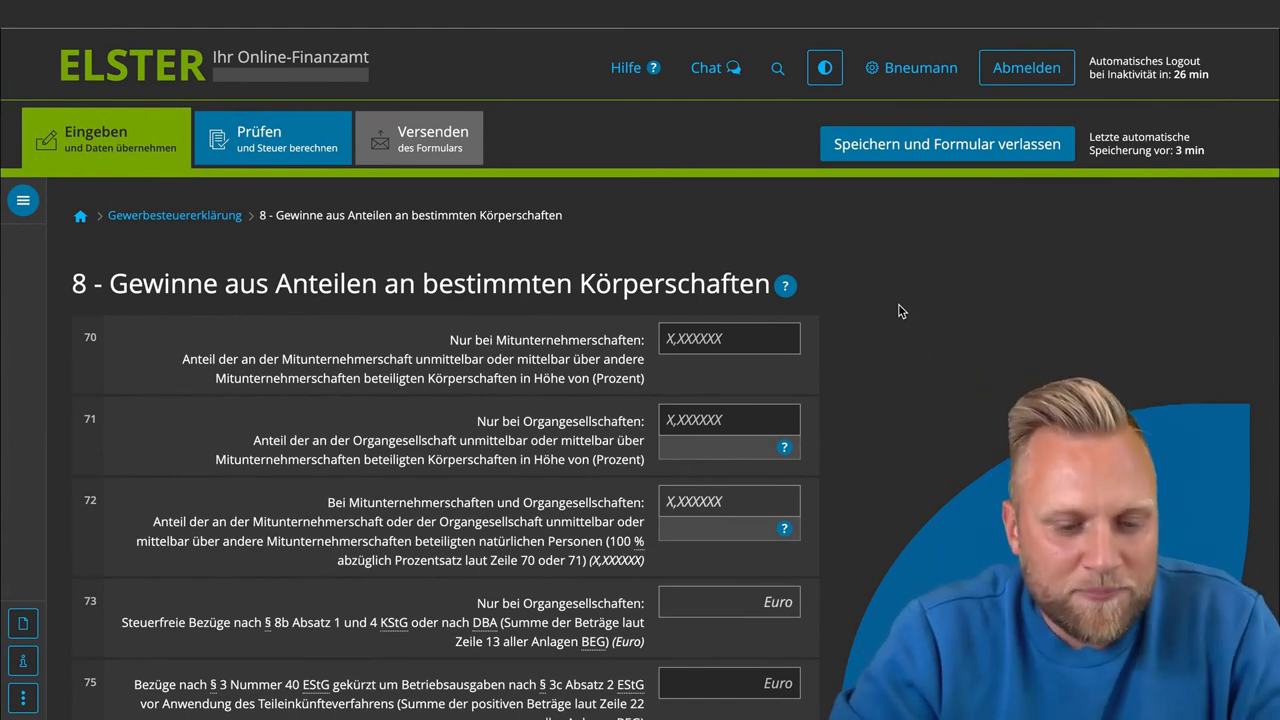
pyautogui.scroll(-2, 552, 336)
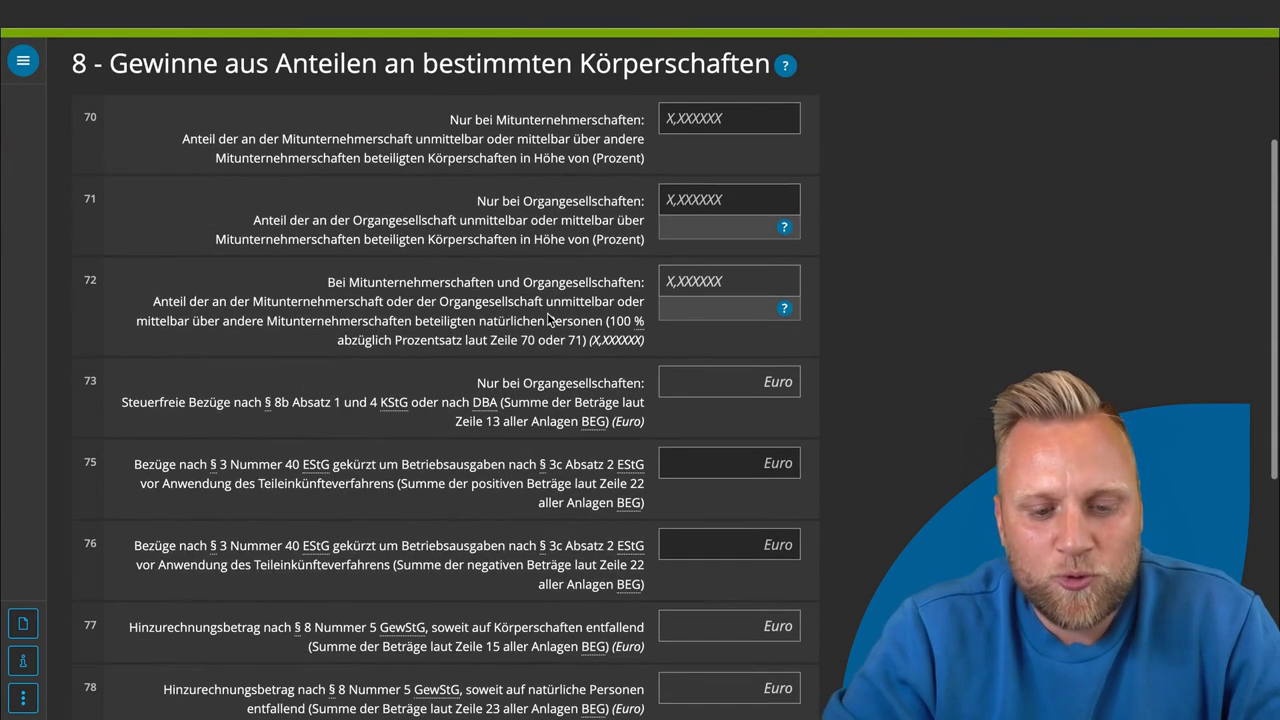
pyautogui.scroll(-5, 557, 232)
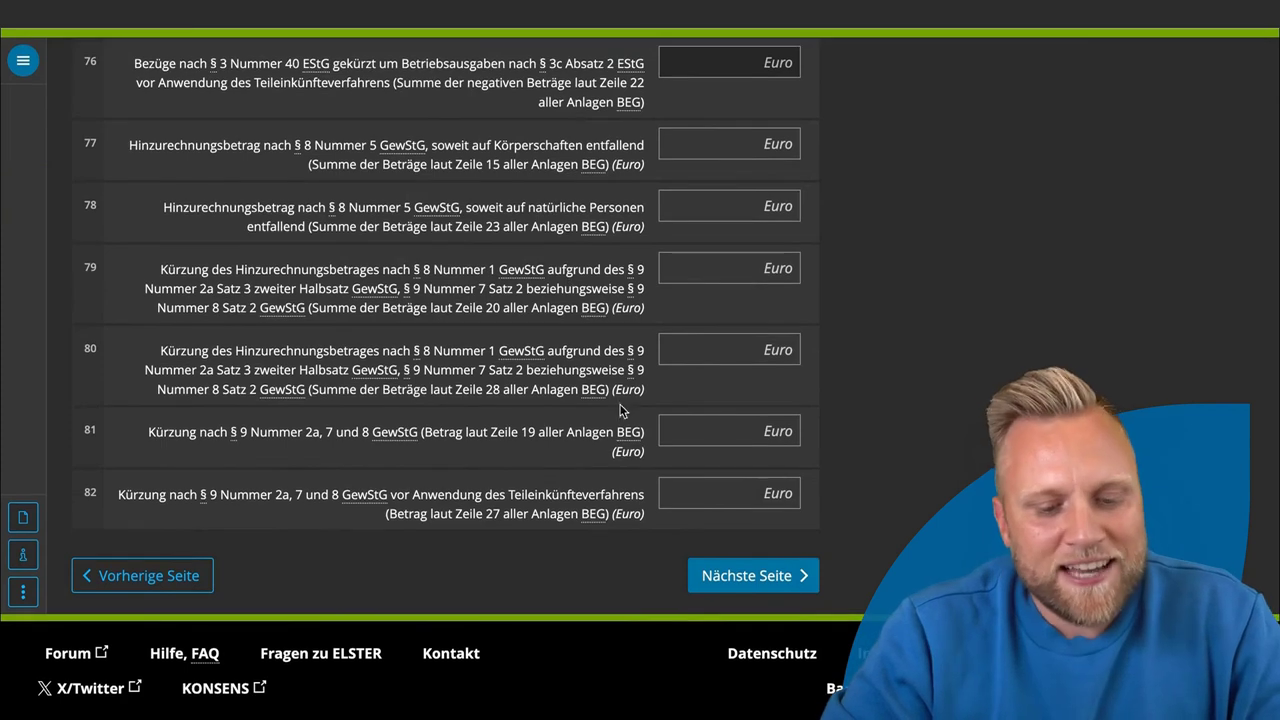
pyautogui.click(752, 577)
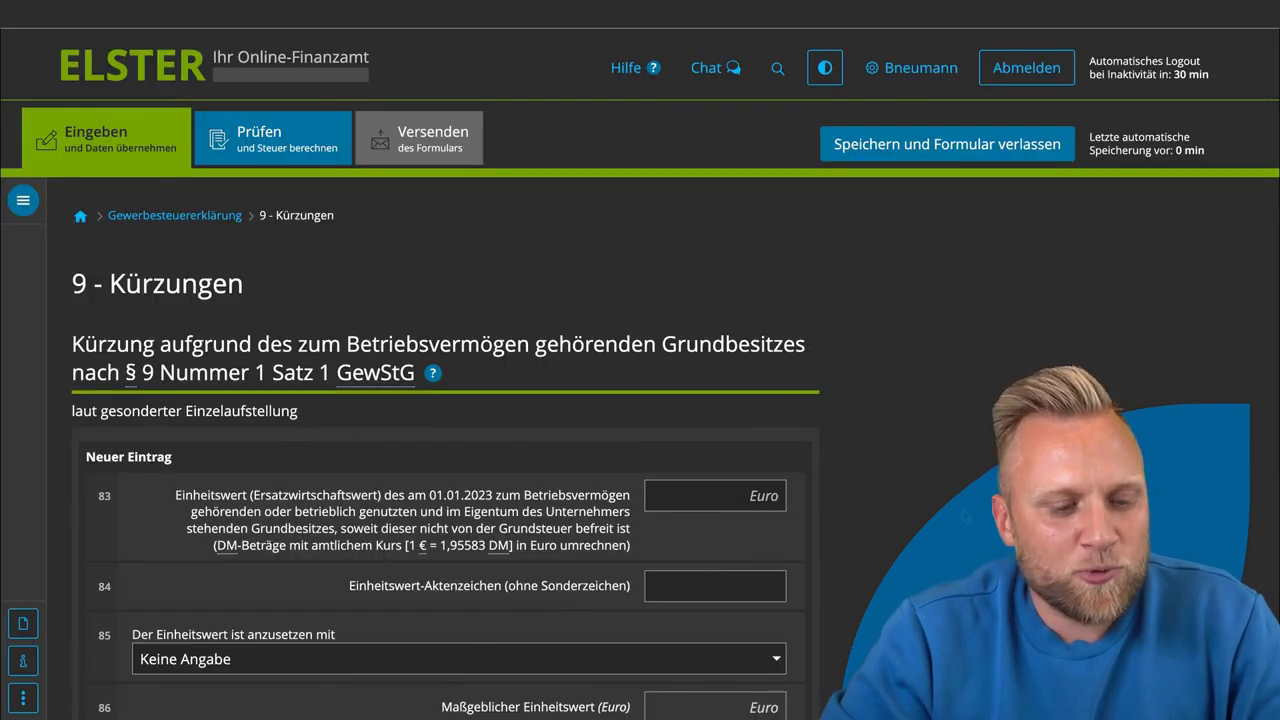
# Look over the list of all Gewerbesteuererklärung pages and collapse it again.
pyautogui.scroll(-1, 445, 400)
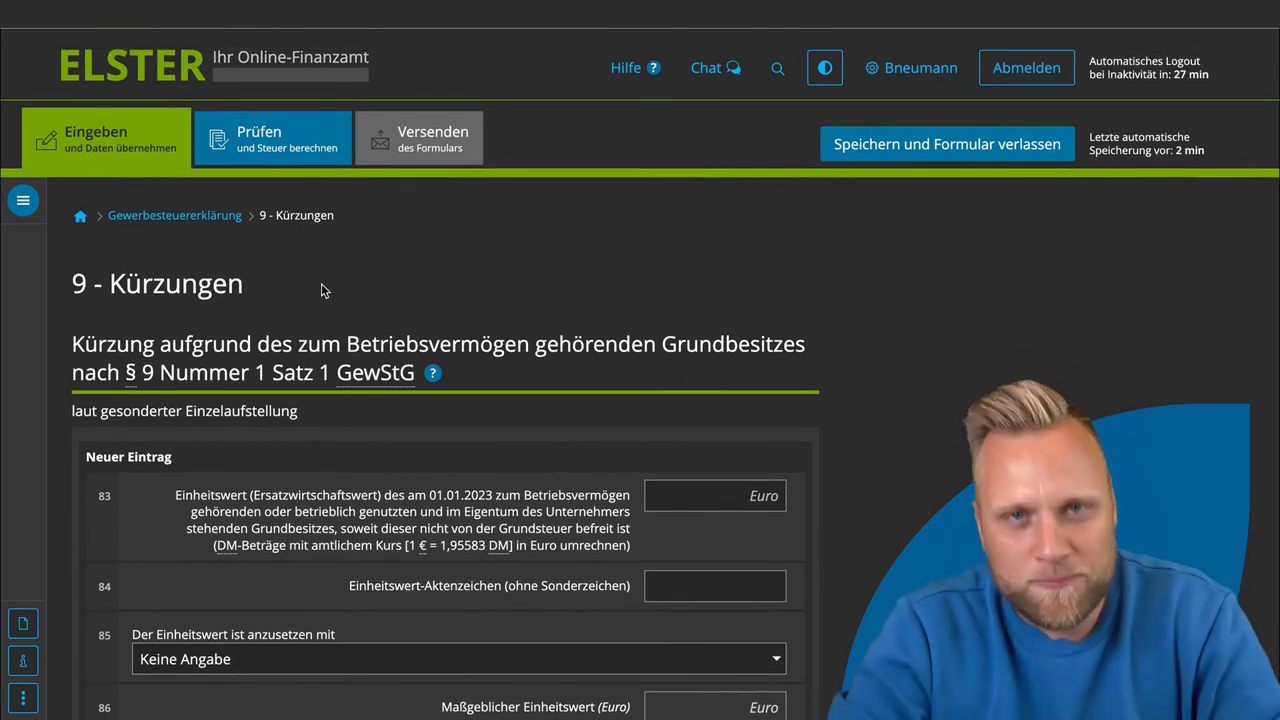
pyautogui.click(23, 200)
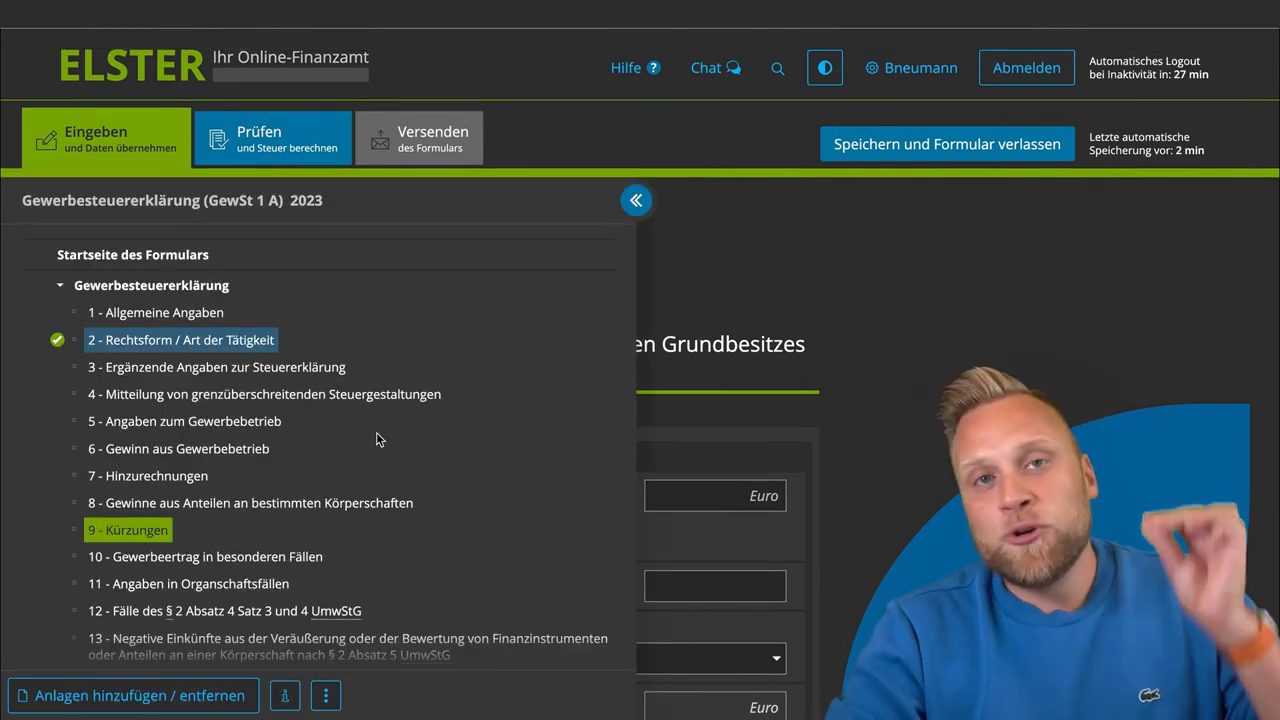
pyautogui.click(636, 201)
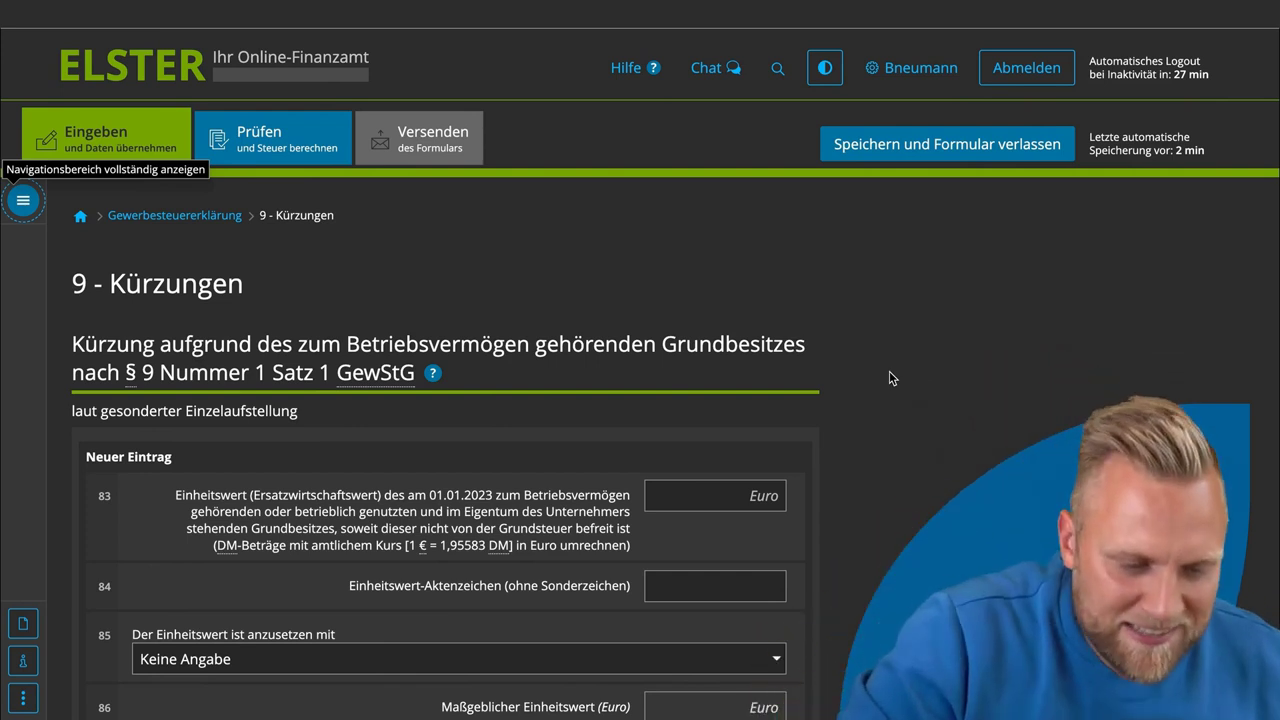
# Examine the Kürzungen for Grundbesitz belonging to the Betriebsvermögen in lines 83 to 87 and the erweiterte Kürzung in line 88.
pyautogui.scroll(-3, 889, 372)
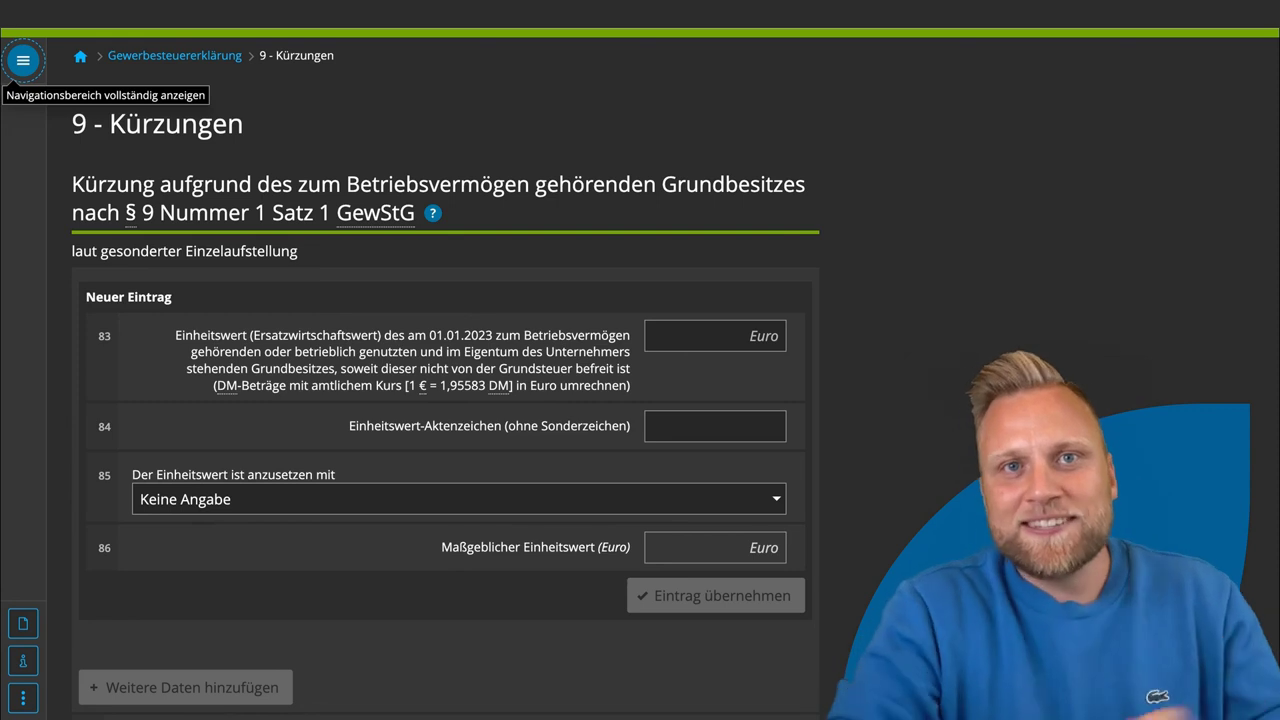
pyautogui.doubleClick(185, 123)
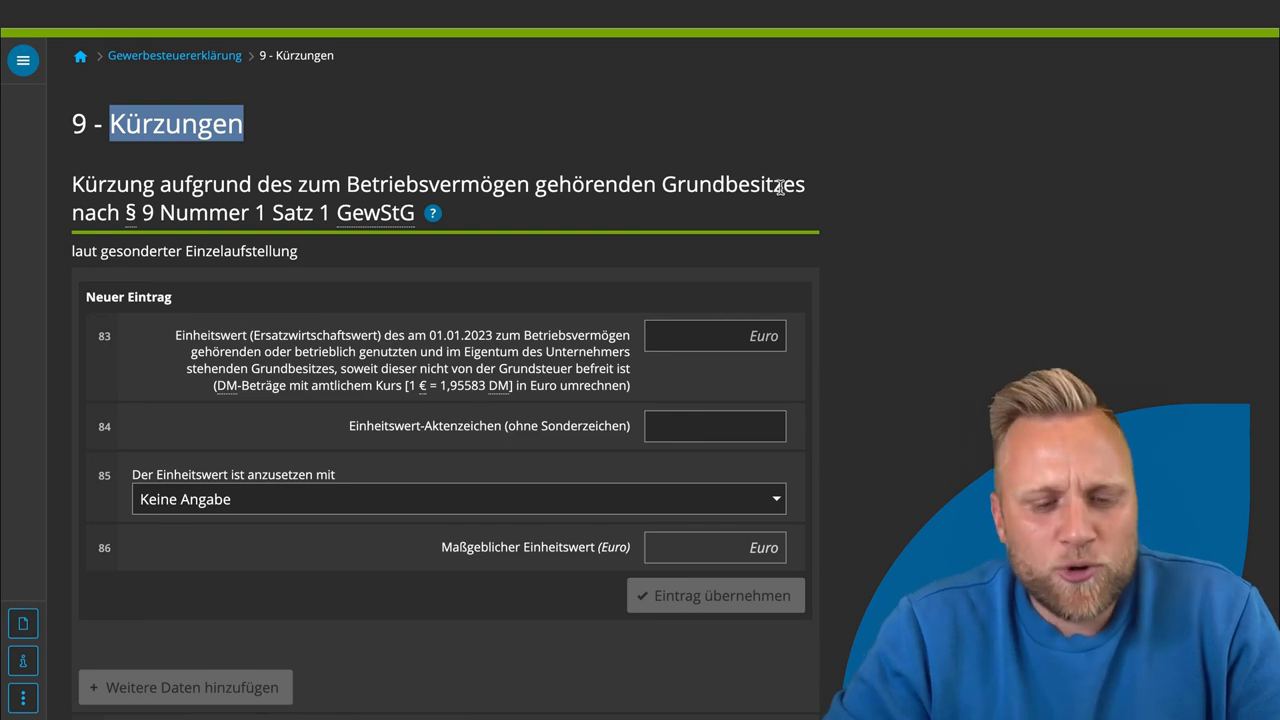
pyautogui.scroll(-2, 617, 180)
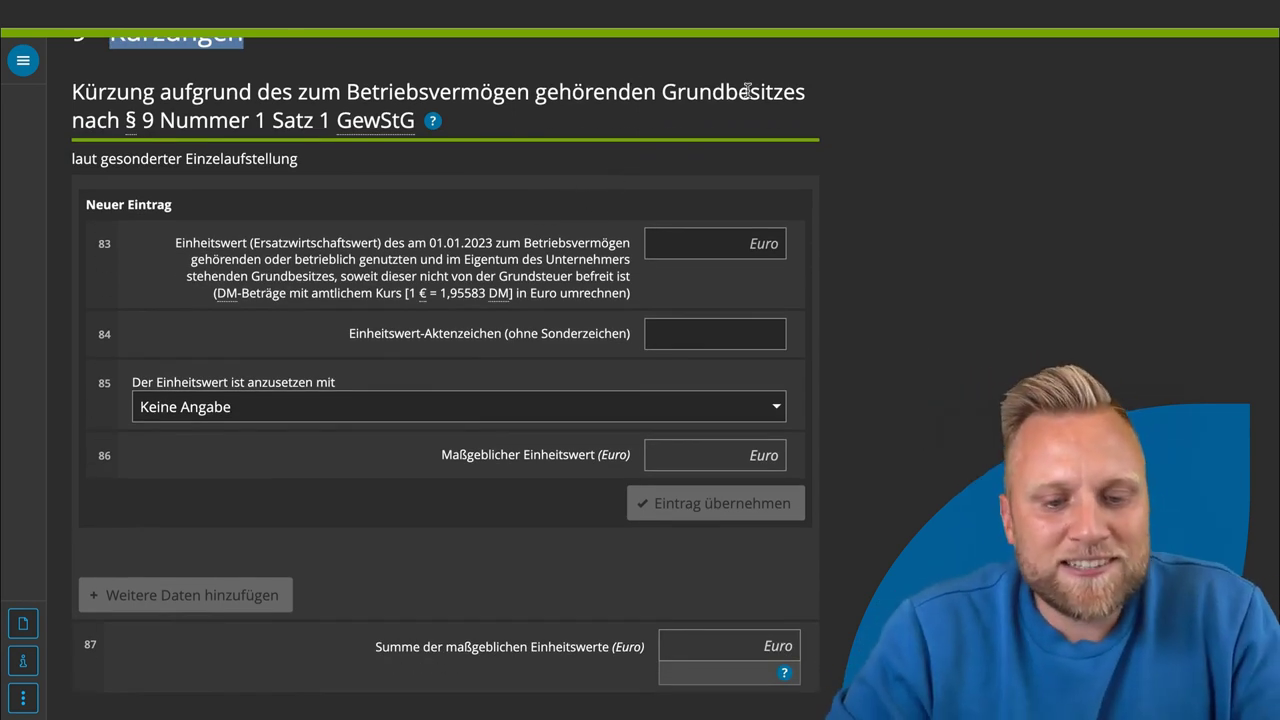
pyautogui.scroll(-2, 885, 210)
pyautogui.scroll(3, 719, 429)
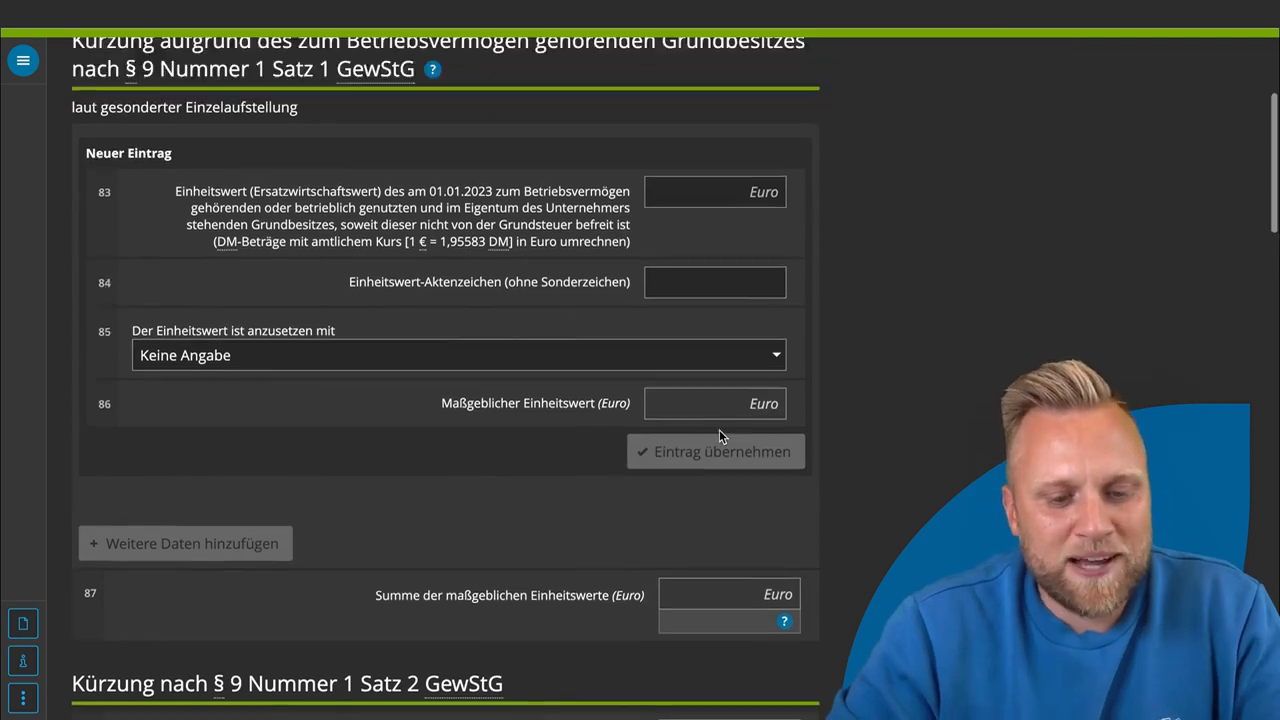
pyautogui.scroll(-3, 719, 429)
pyautogui.scroll(-8, 719, 437)
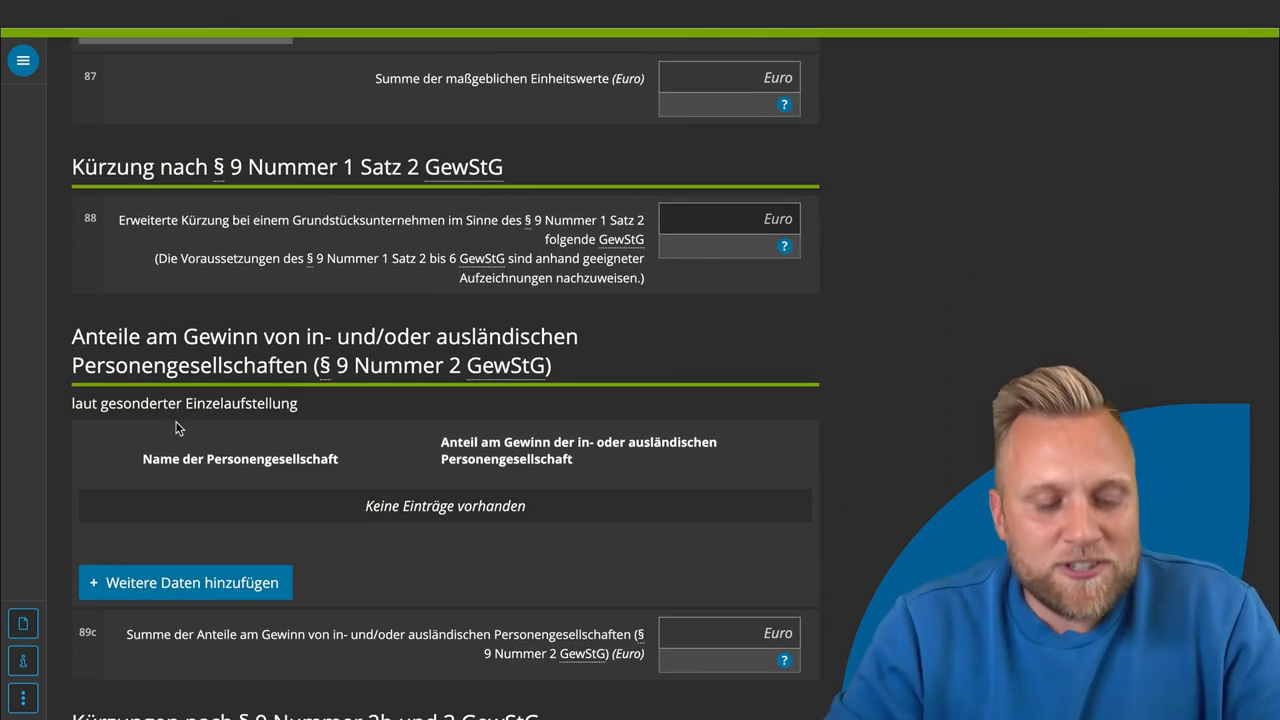
# Examine the section Anteile am Gewinn von in- und/oder ausländischen Personengesellschaften up to line 89c.
pyautogui.tripleClick(170, 341)
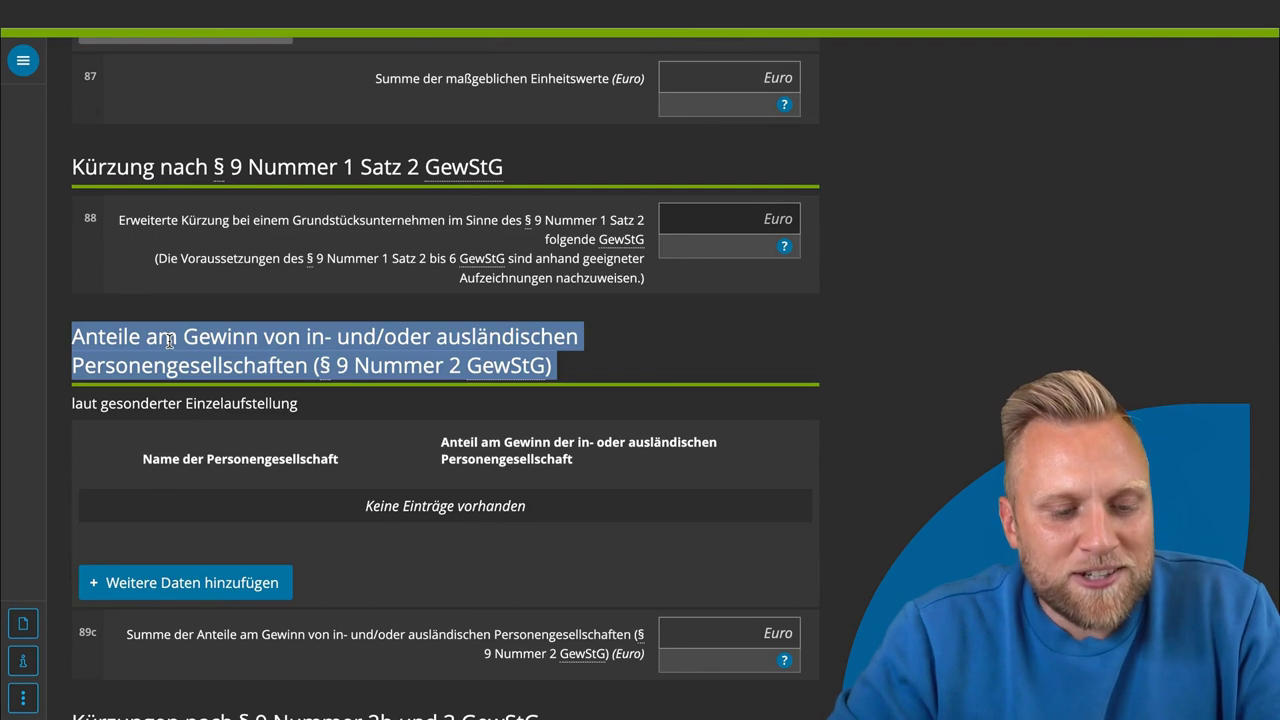
pyautogui.scroll(-2, 198, 338)
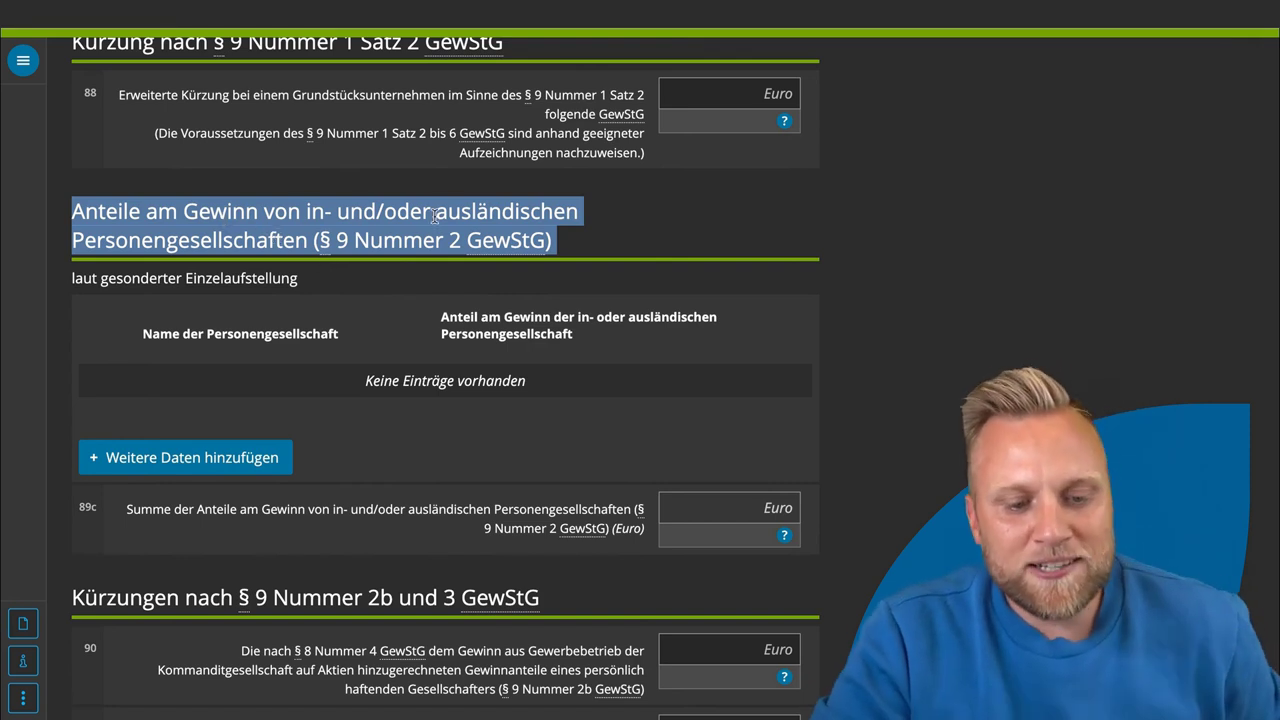
pyautogui.click(289, 243)
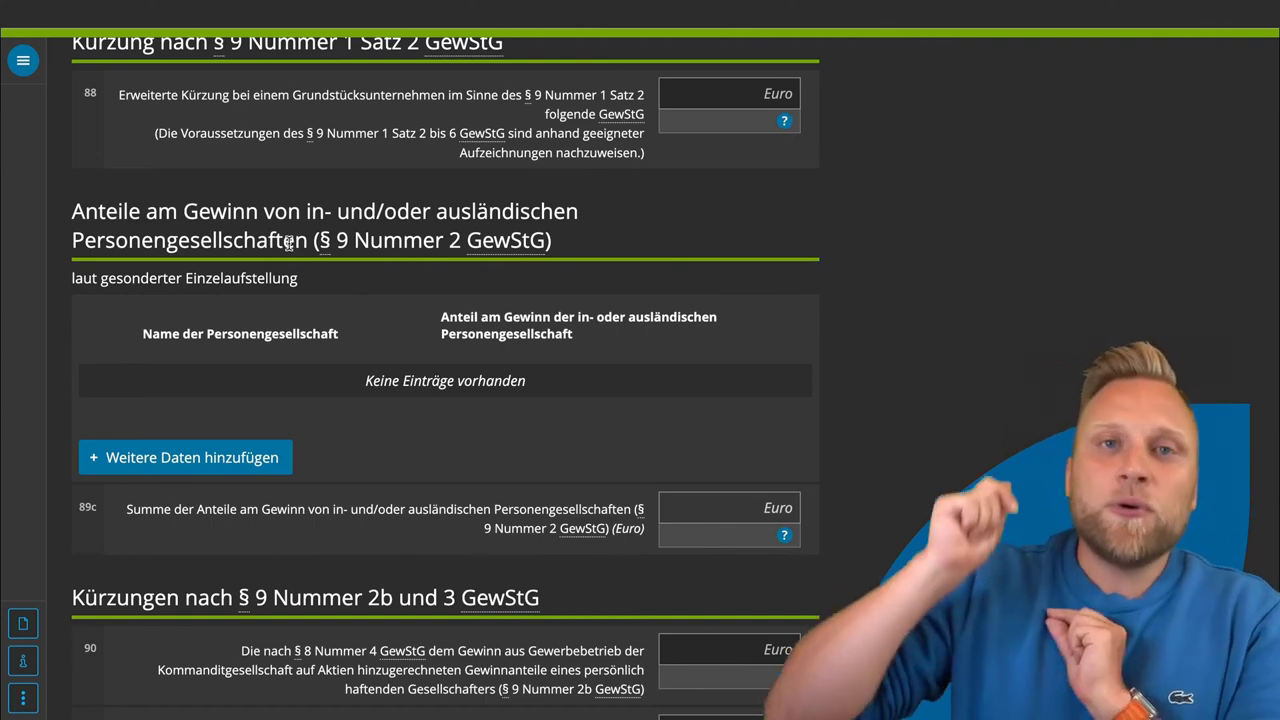
# Review the Kürzungen page again from its beginning through lines 90 and 91, Kürzungen nach § 9 Nummer 2b und 3 GewStG.
pyautogui.scroll(6, 289, 242)
pyautogui.scroll(2, 289, 246)
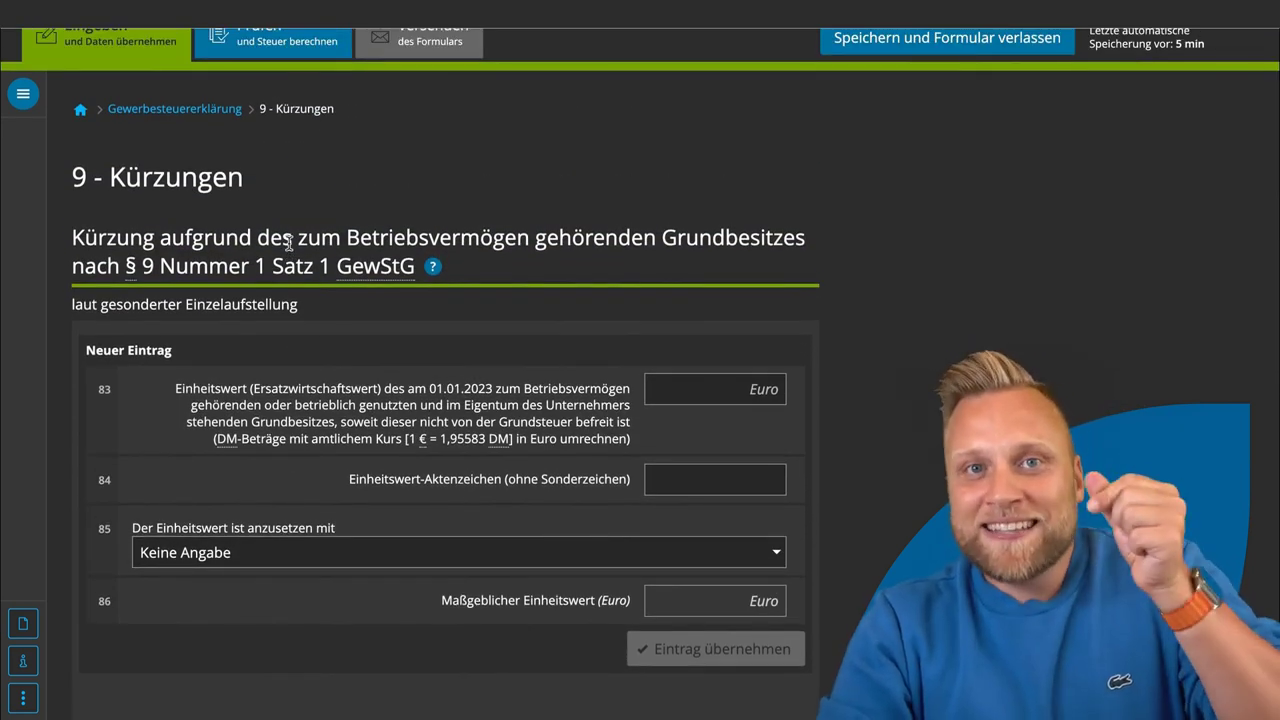
pyautogui.scroll(-1, 288, 242)
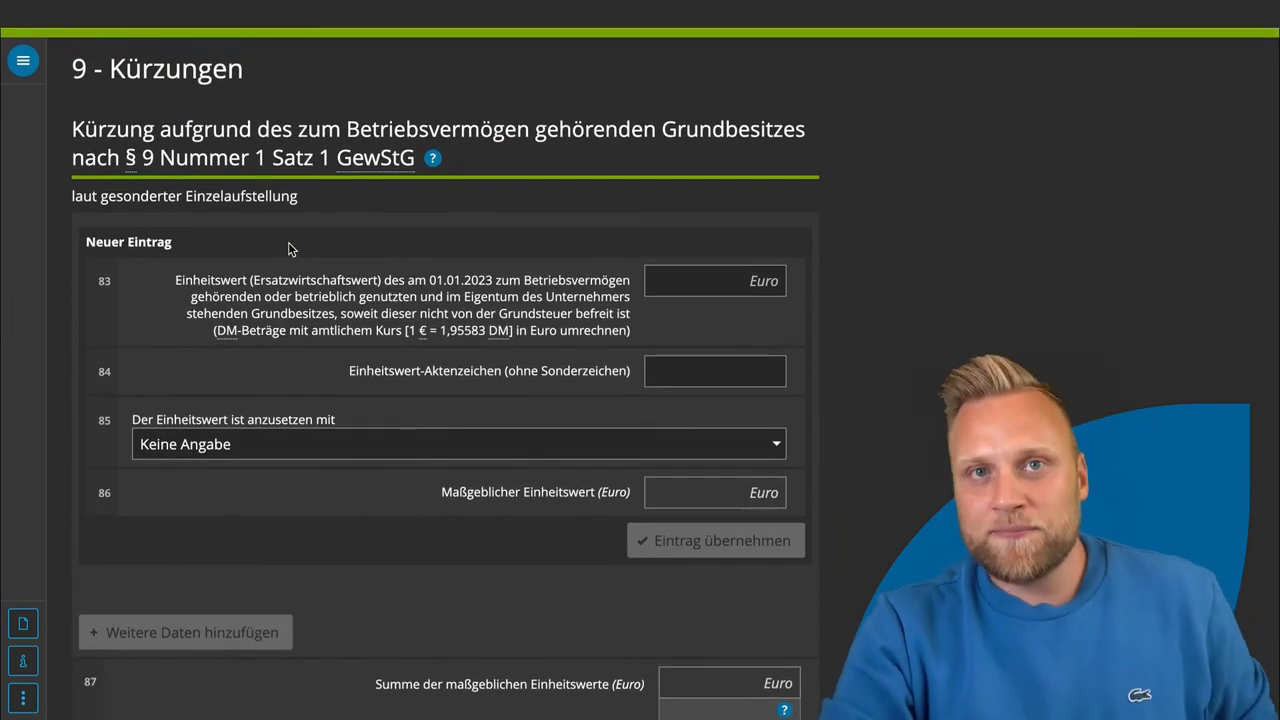
pyautogui.scroll(-5, 300, 224)
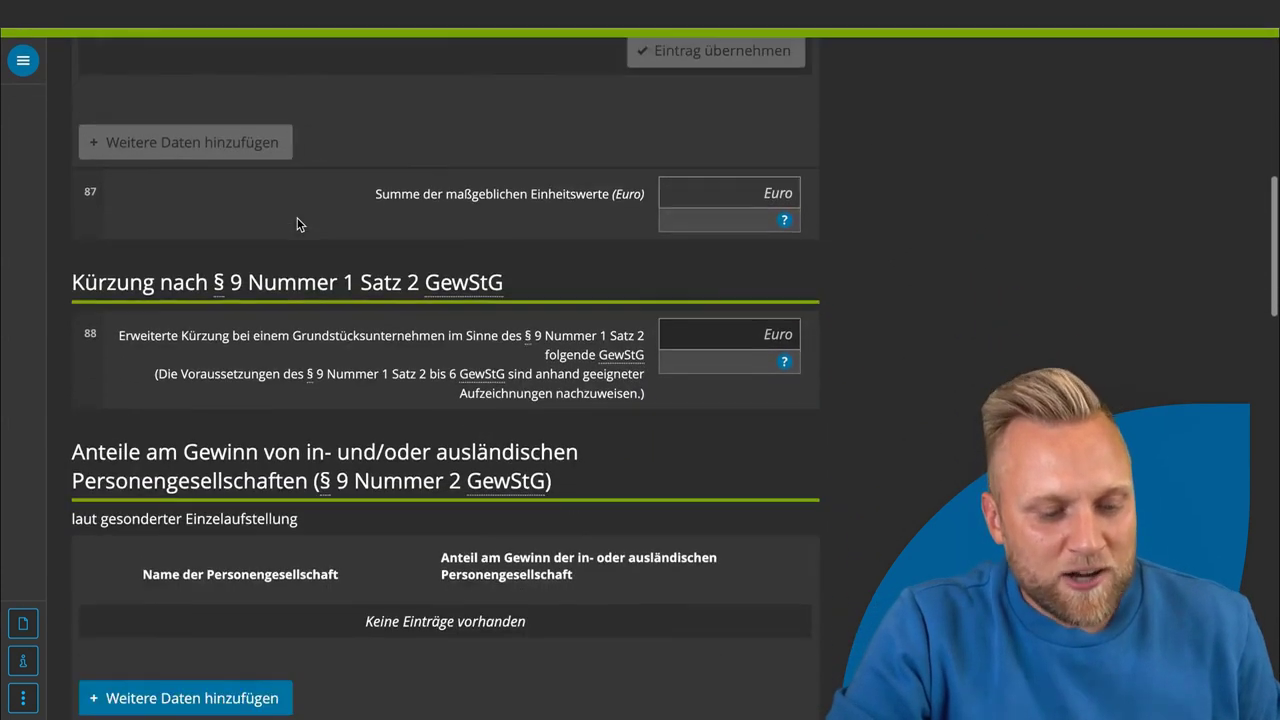
pyautogui.scroll(-1, 297, 224)
pyautogui.scroll(7, 250, 260)
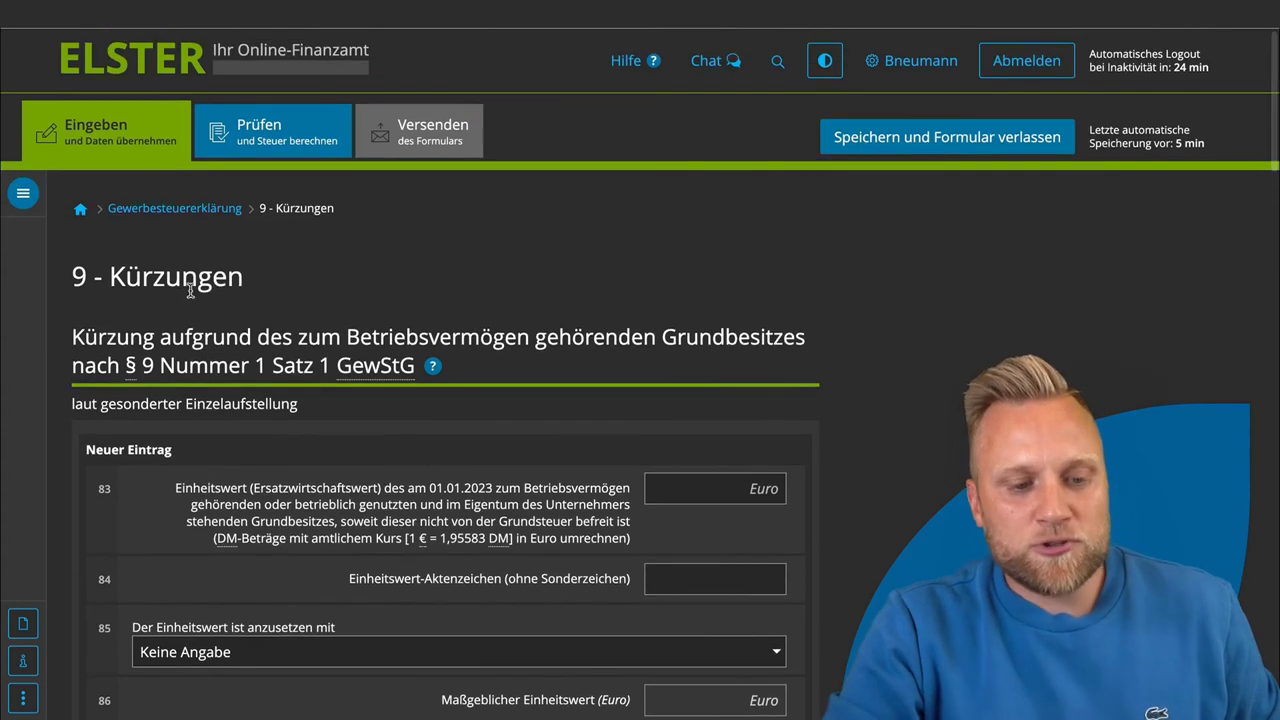
pyautogui.scroll(-7, 308, 325)
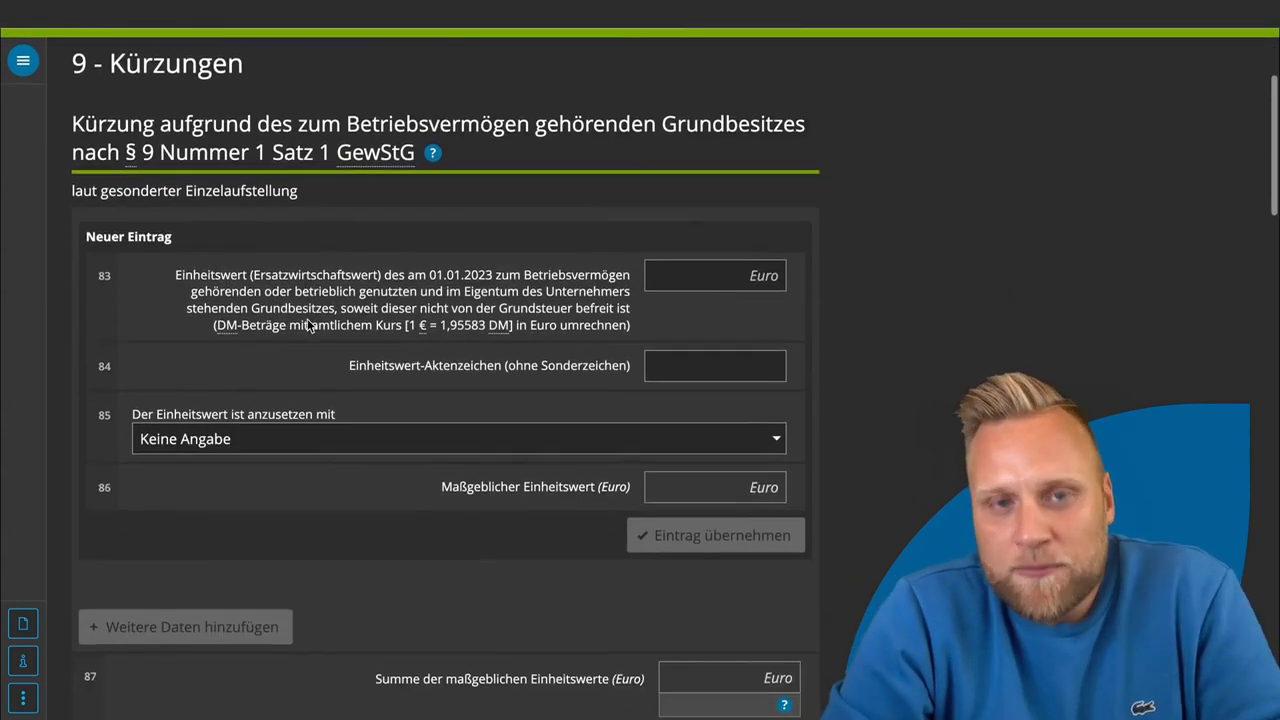
pyautogui.scroll(-3, 307, 318)
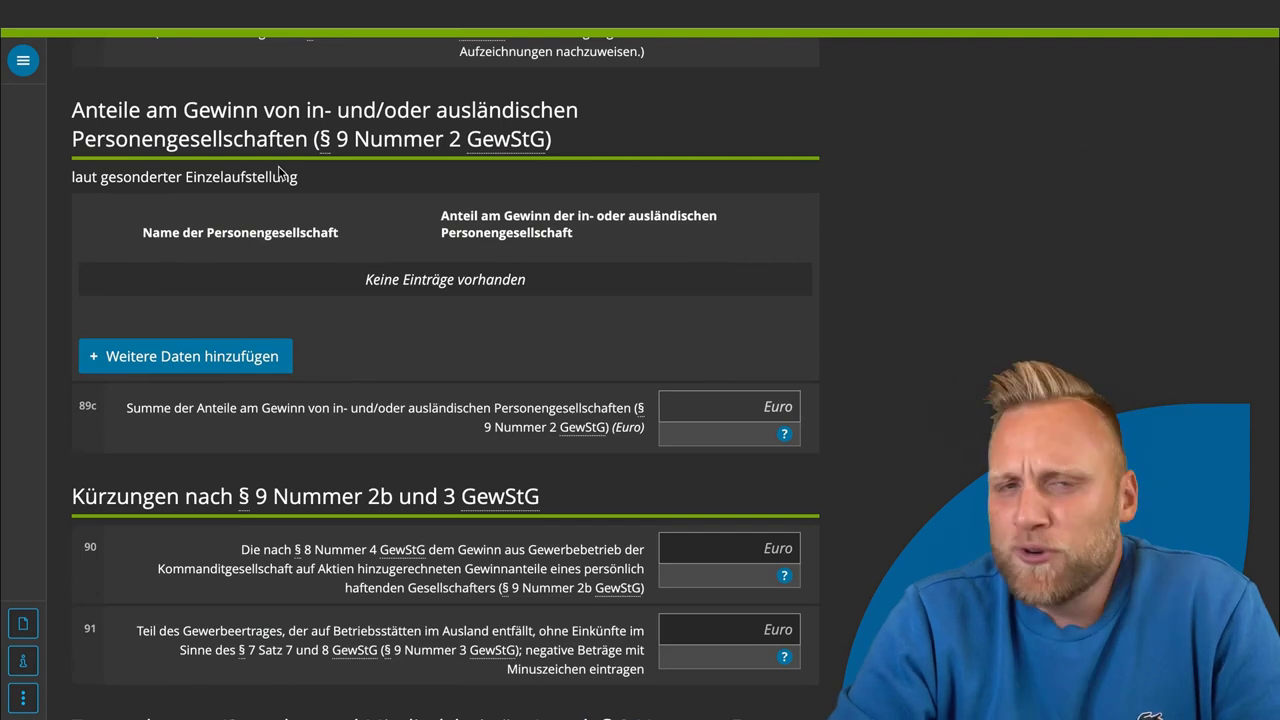
pyautogui.scroll(-1, 309, 192)
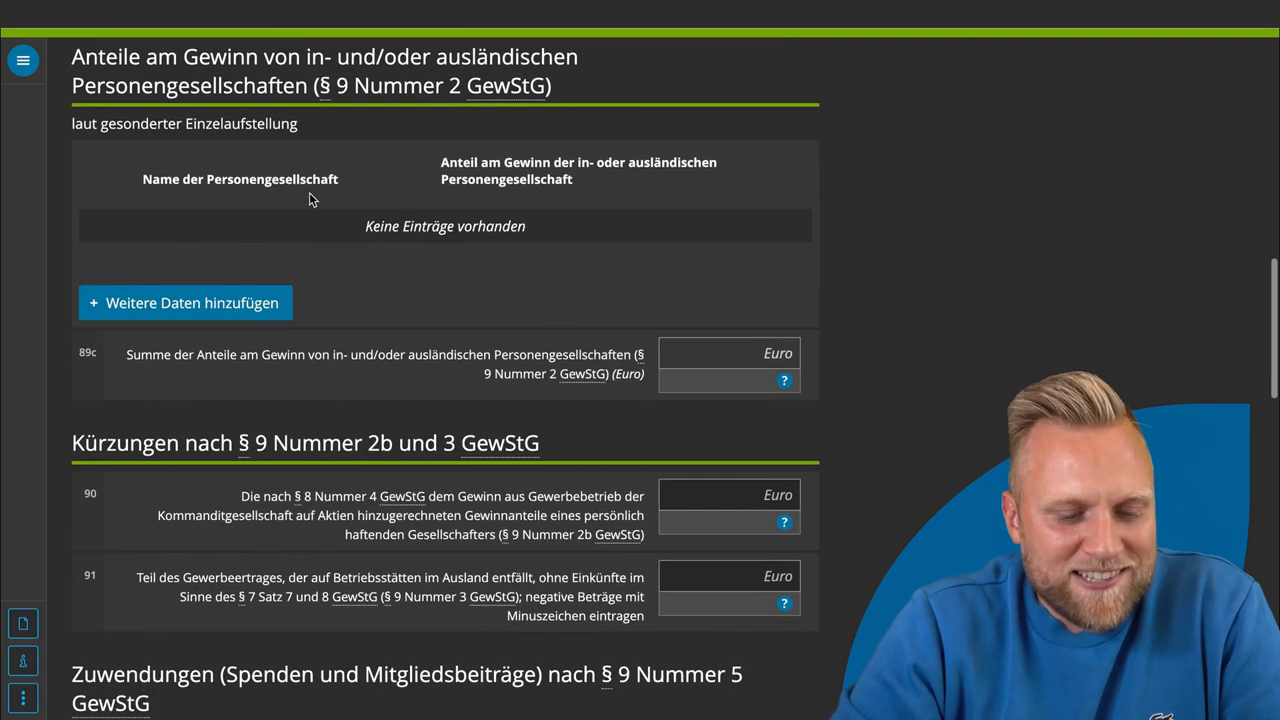
pyautogui.scroll(1, 327, 313)
pyautogui.scroll(-1, 386, 300)
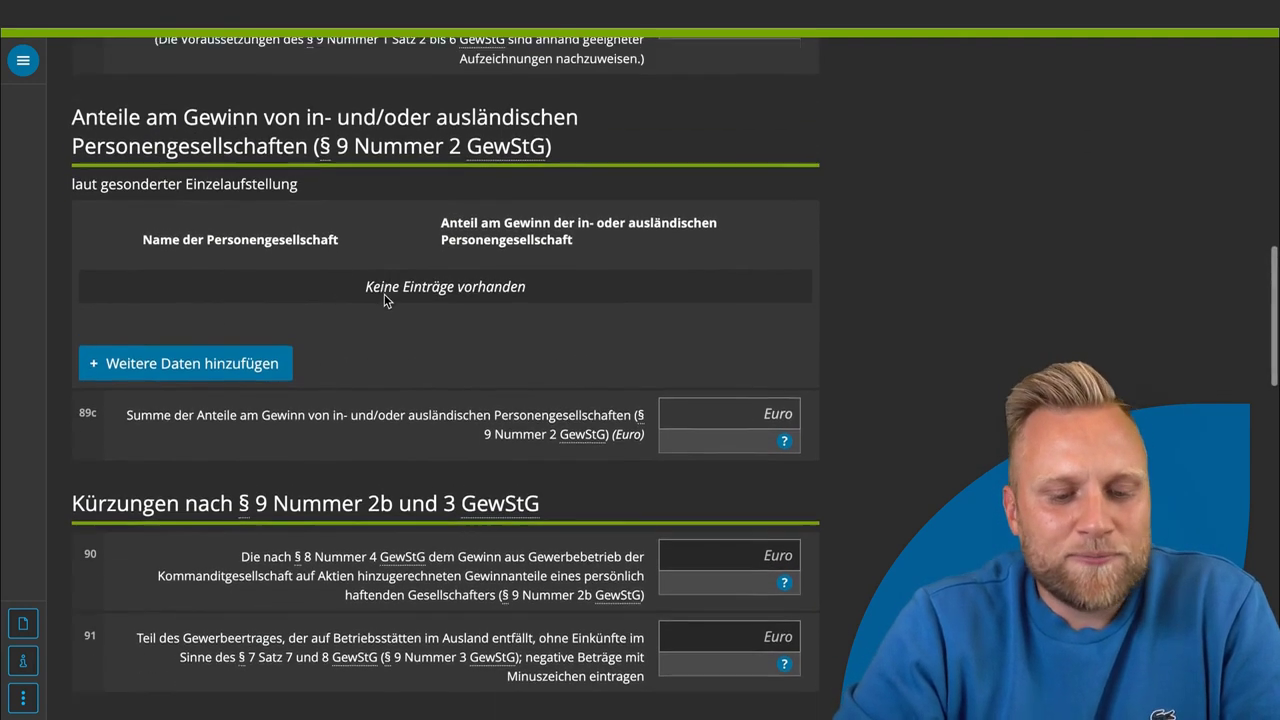
# Examine the section Zuwendungen (Spenden und Mitgliedsbeiträge) nach § 9 Nummer 5 GewStG with lines 92 to 94a.
pyautogui.scroll(-5, 386, 300)
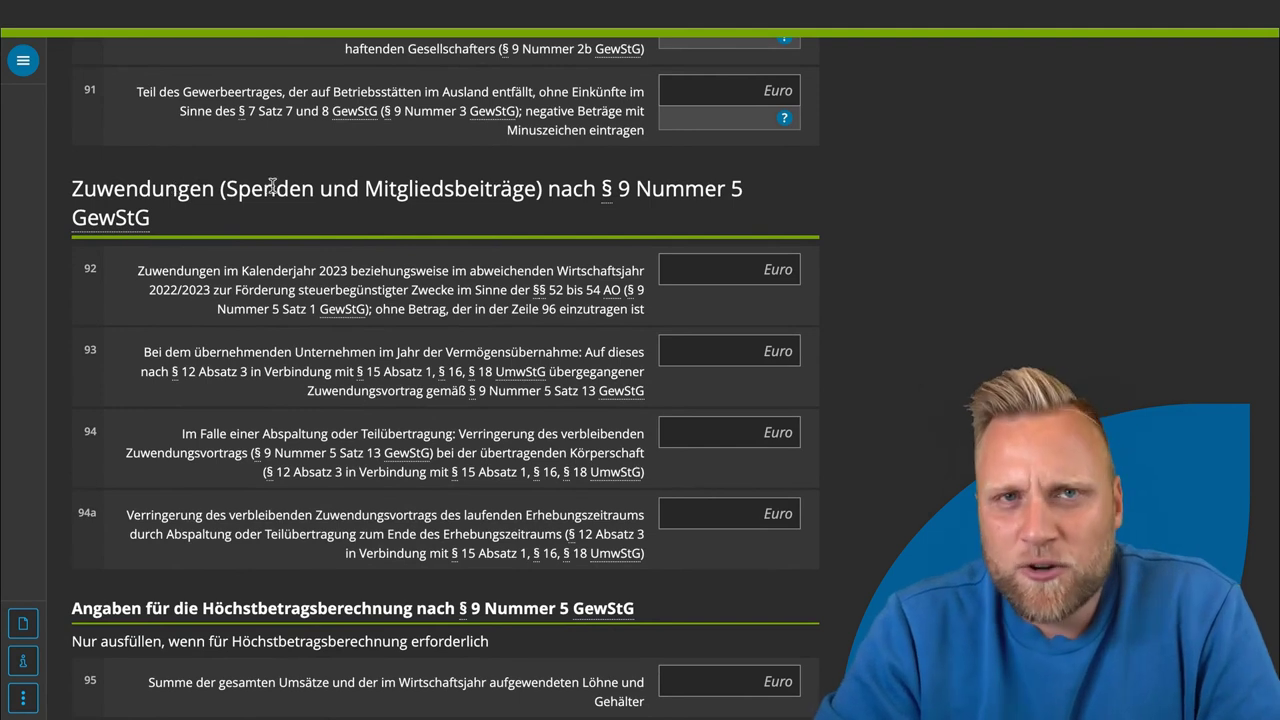
pyautogui.doubleClick(296, 187)
pyautogui.doubleClick(427, 188)
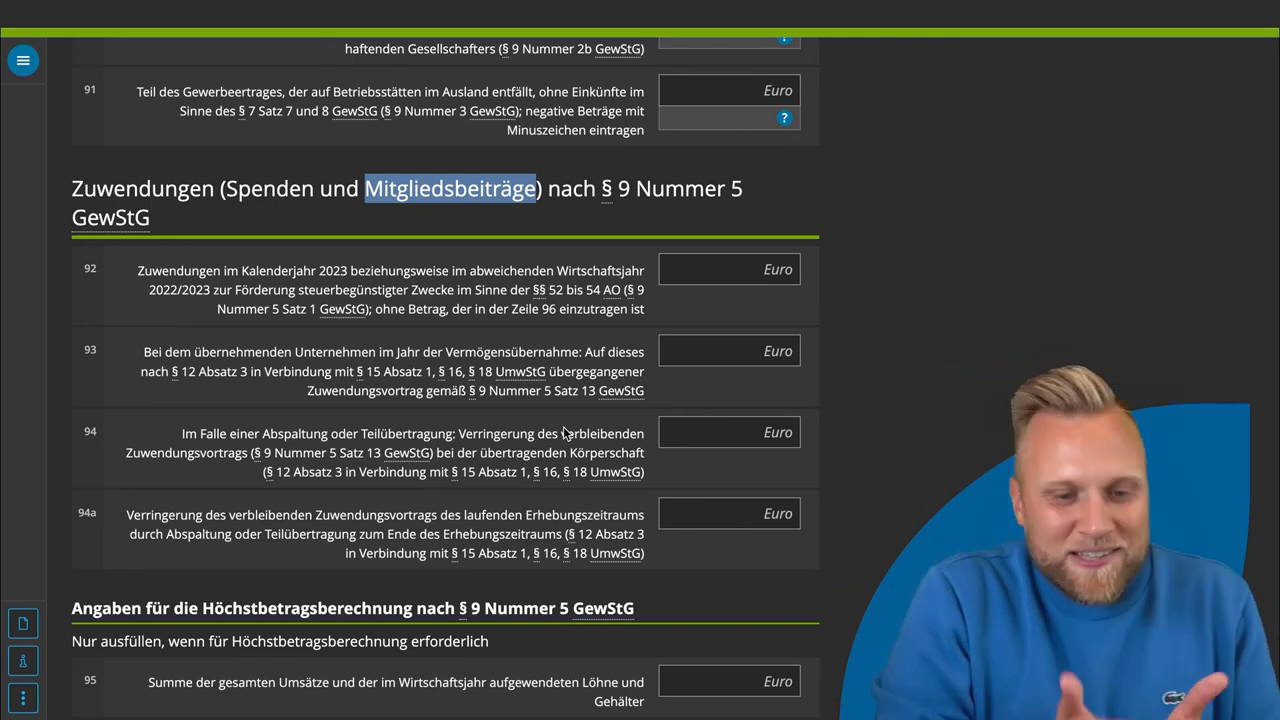
pyautogui.scroll(8, 556, 362)
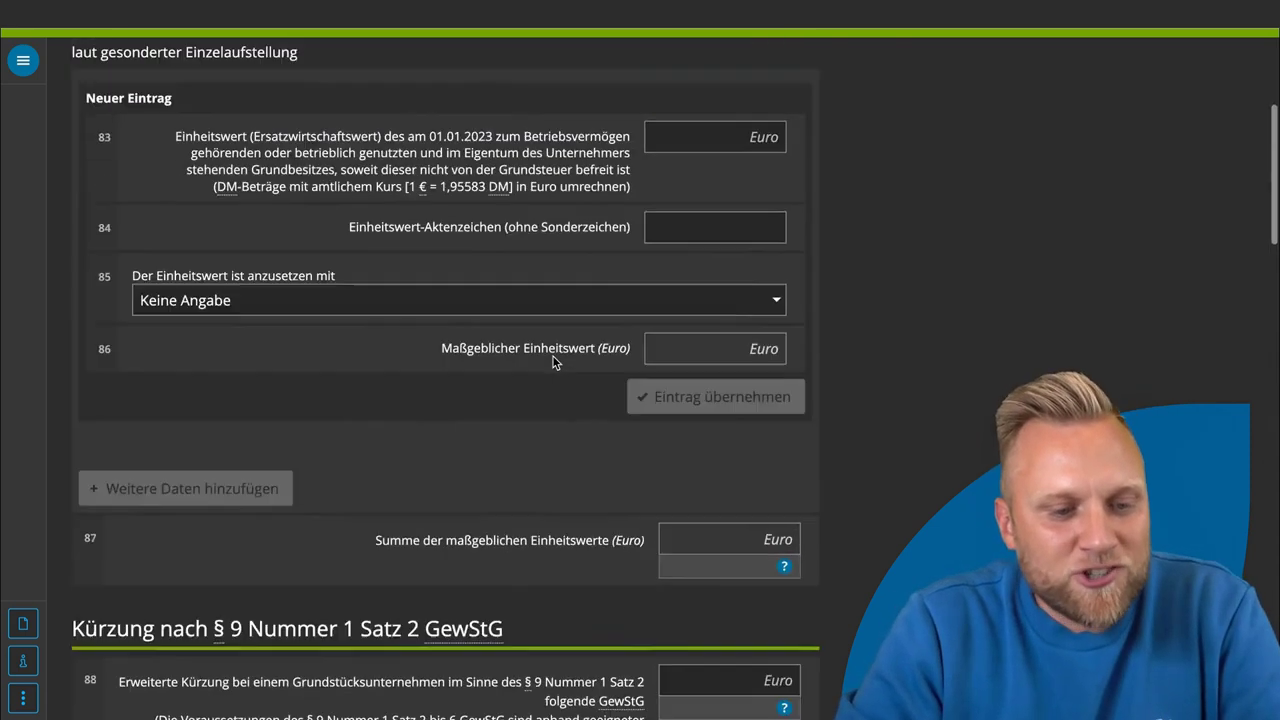
pyautogui.scroll(4, 556, 362)
pyautogui.scroll(-12, 181, 322)
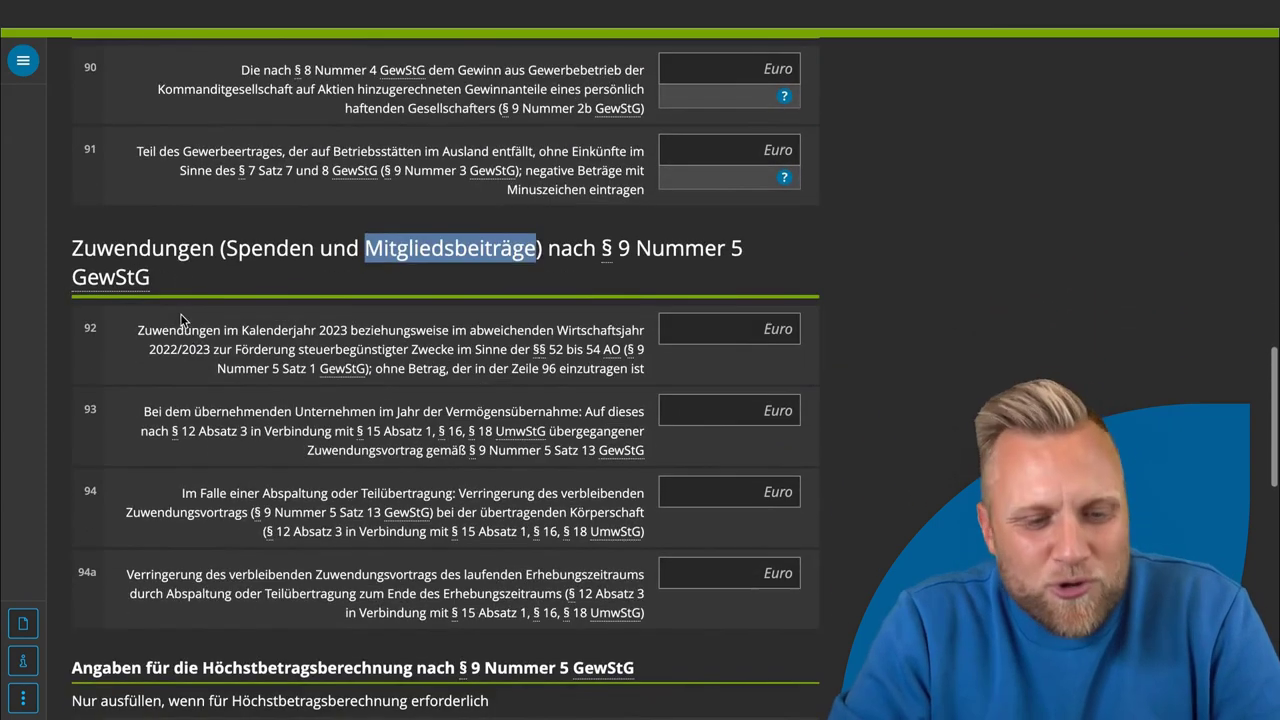
pyautogui.tripleClick(185, 247)
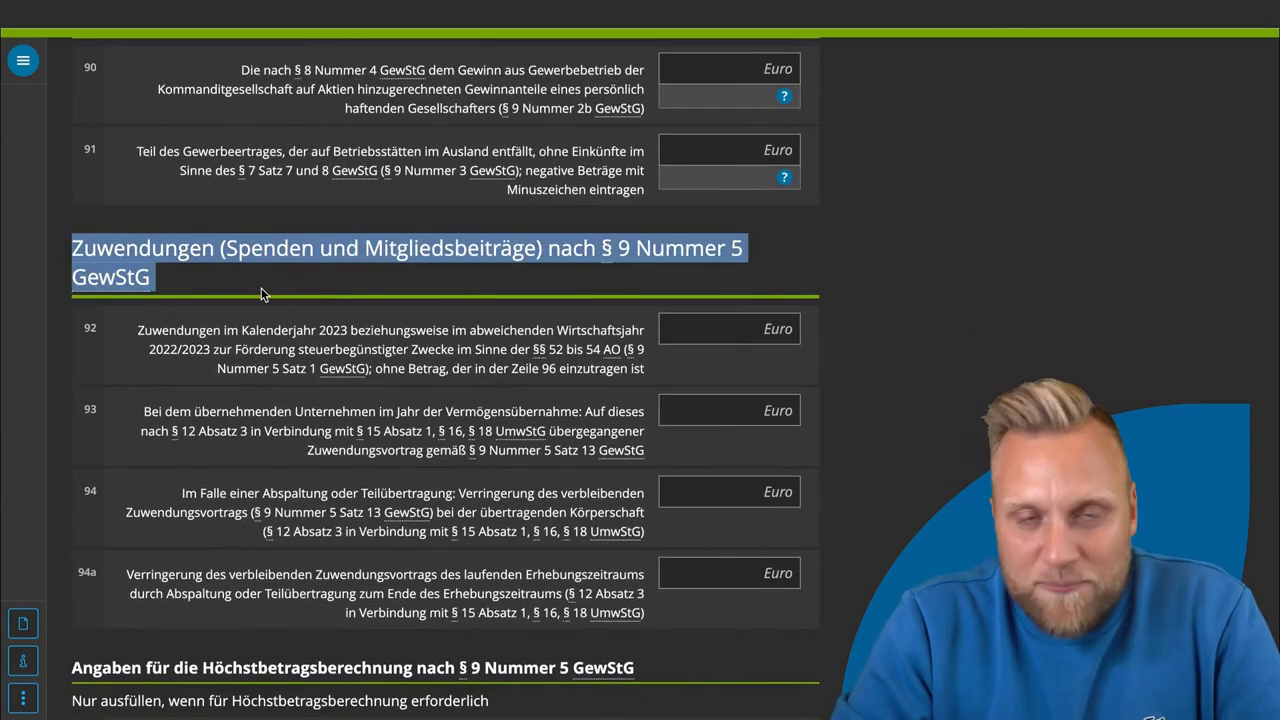
# Examine the Kürzungen in lines 92 to 99c, covering Zuwendungen, Höchstbetragsberechnung, Spenden in den Vermögensstock einer Stiftung and Zwischengesellschaften.
pyautogui.scroll(-2, 261, 293)
pyautogui.scroll(1, 261, 293)
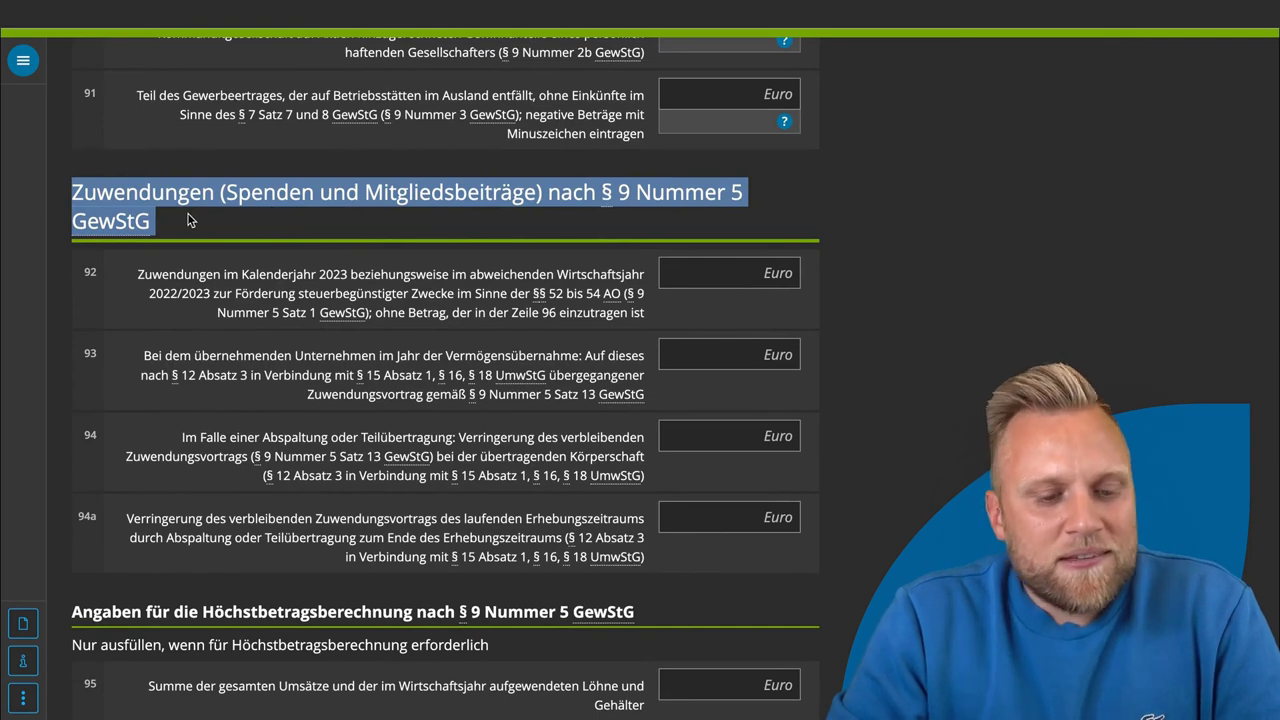
pyautogui.scroll(-4, 660, 552)
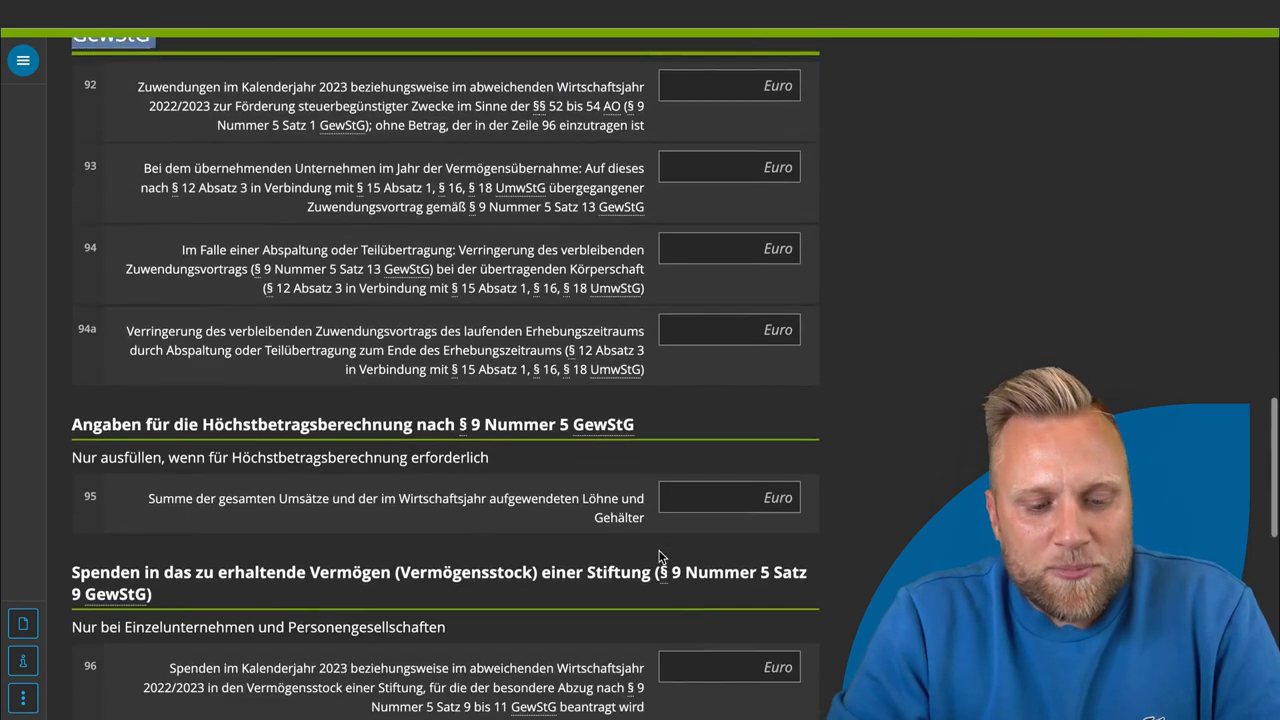
pyautogui.scroll(-2, 660, 552)
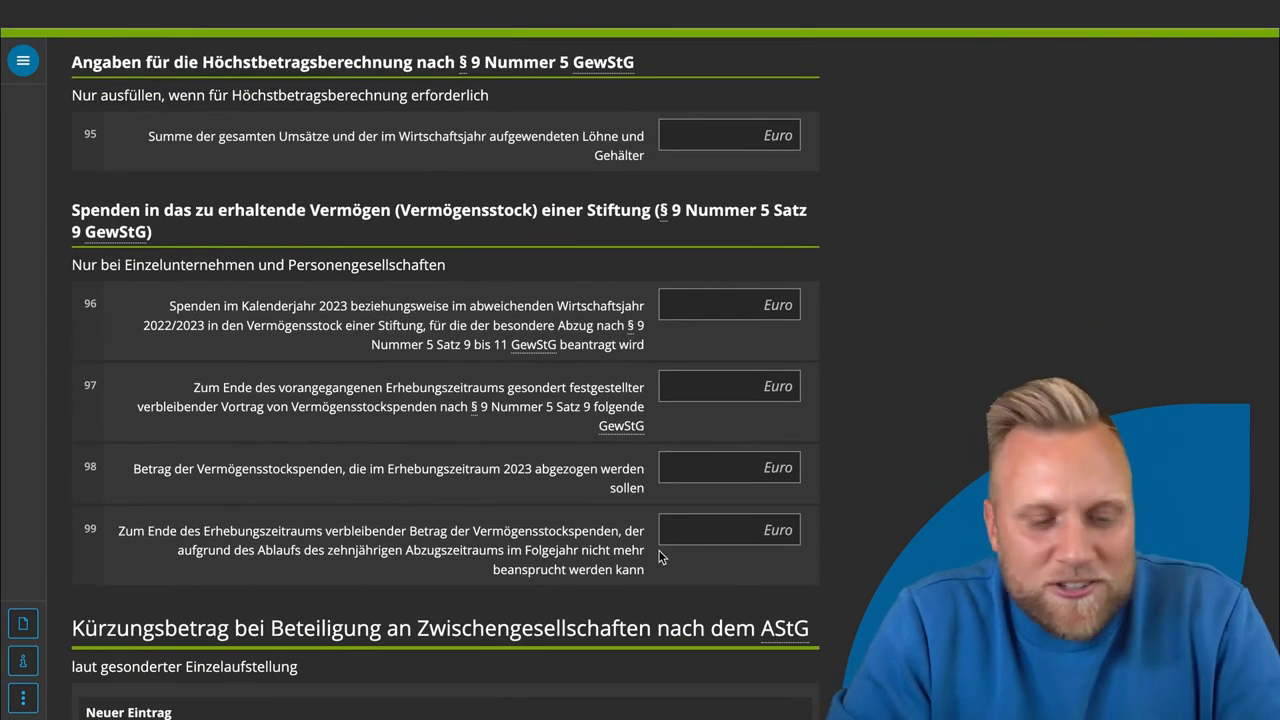
pyautogui.scroll(-1, 660, 555)
pyautogui.scroll(7, 662, 556)
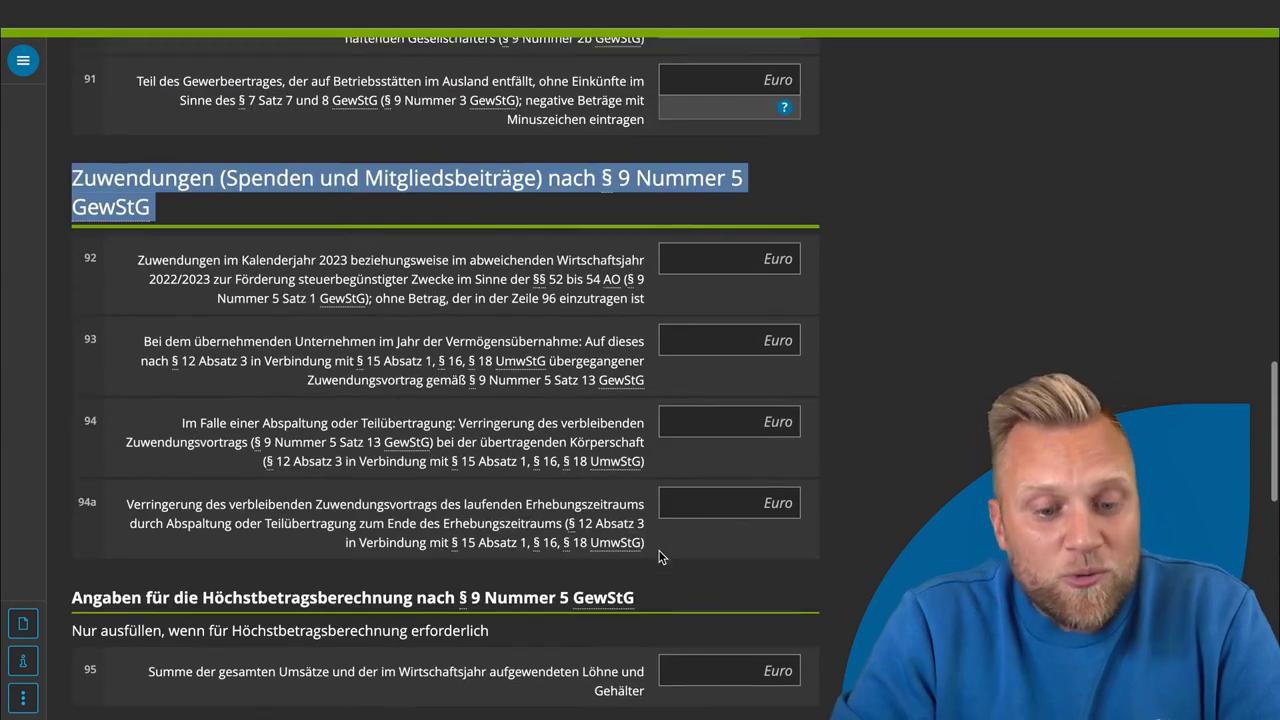
pyautogui.scroll(-7, 632, 530)
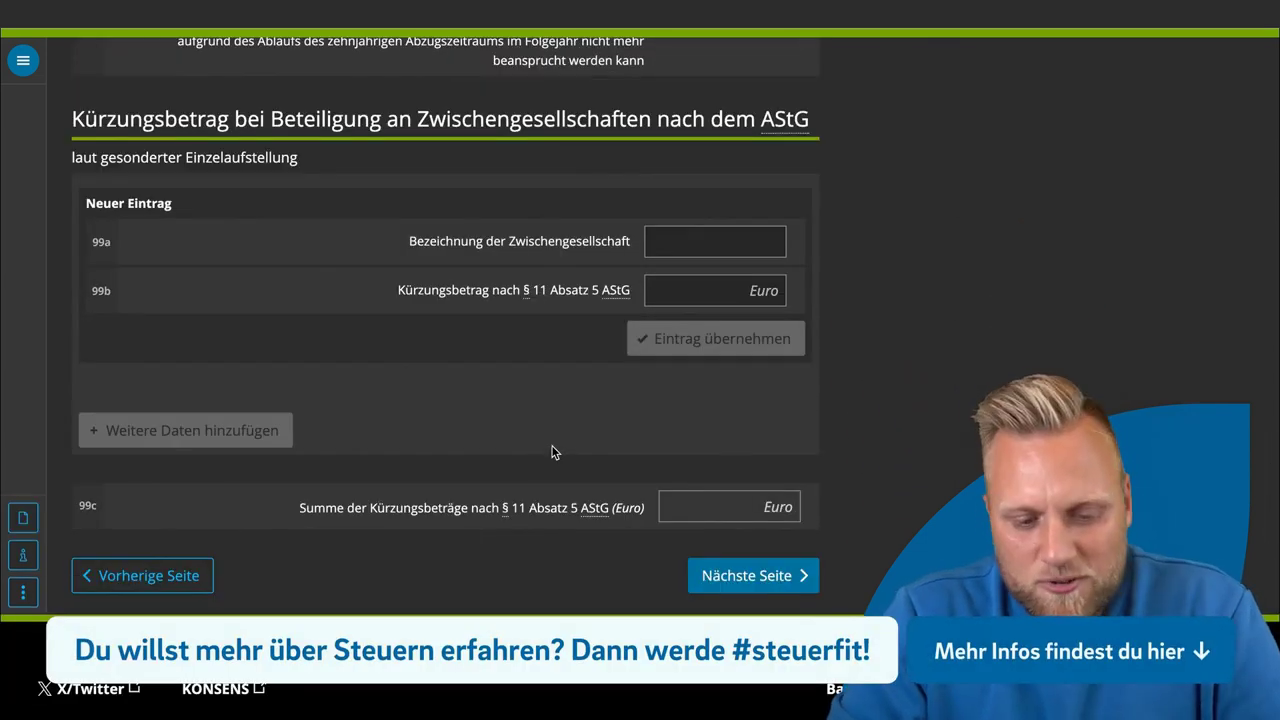
# Go through page 10, Gewerbeertrag in besonderen Fällen, with lines 100 to 104, and continue to page 11, Angaben in Organschaftsfällen.
pyautogui.click(740, 575)
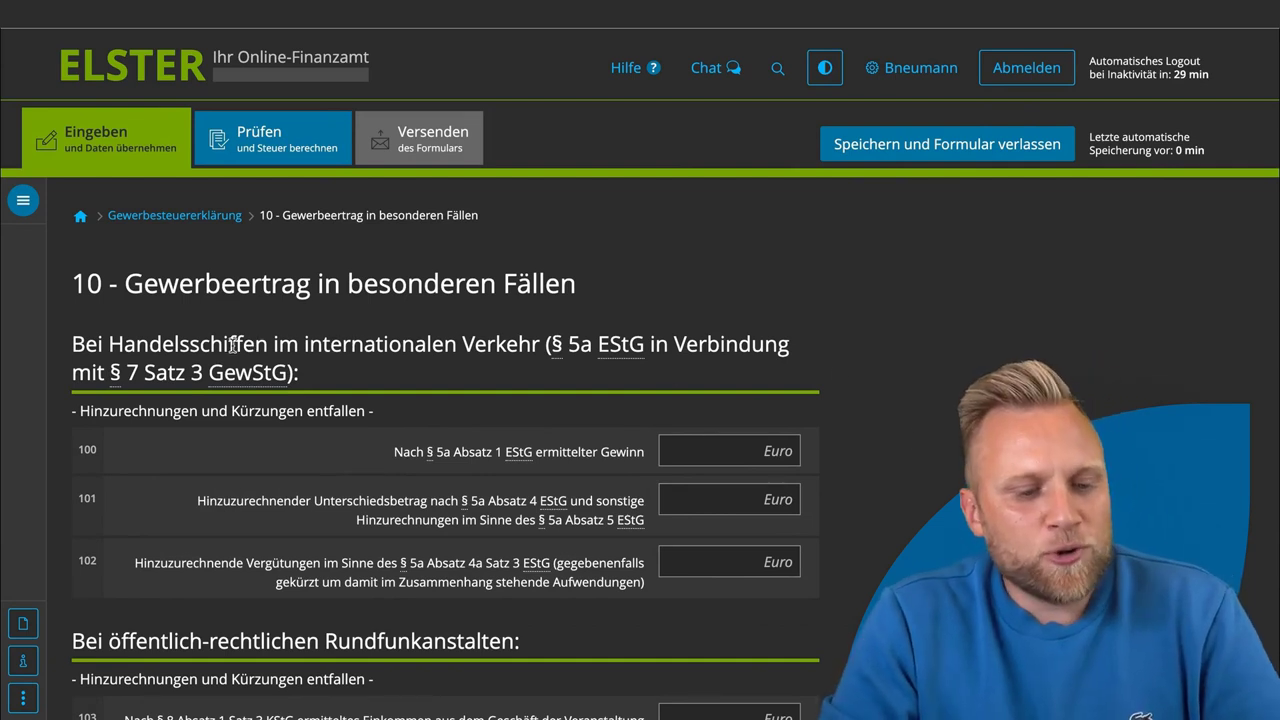
pyautogui.scroll(-2, 318, 335)
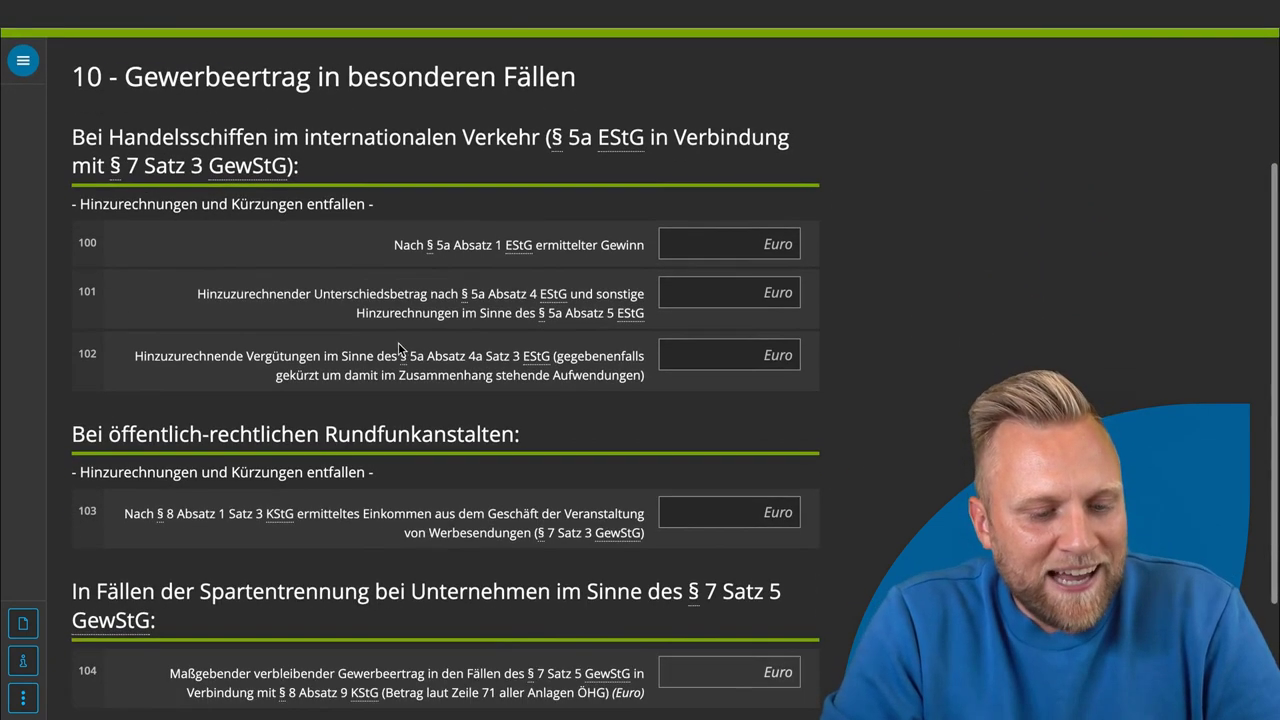
pyautogui.scroll(-2, 297, 440)
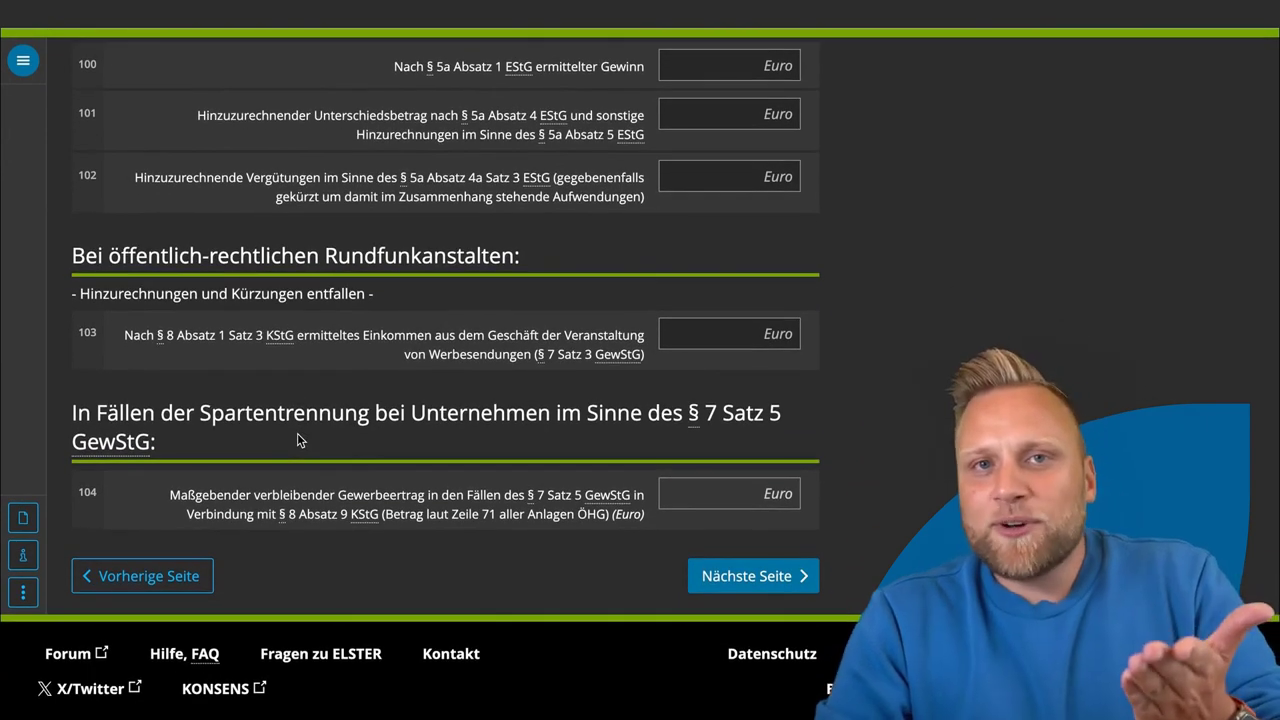
pyautogui.scroll(1, 297, 435)
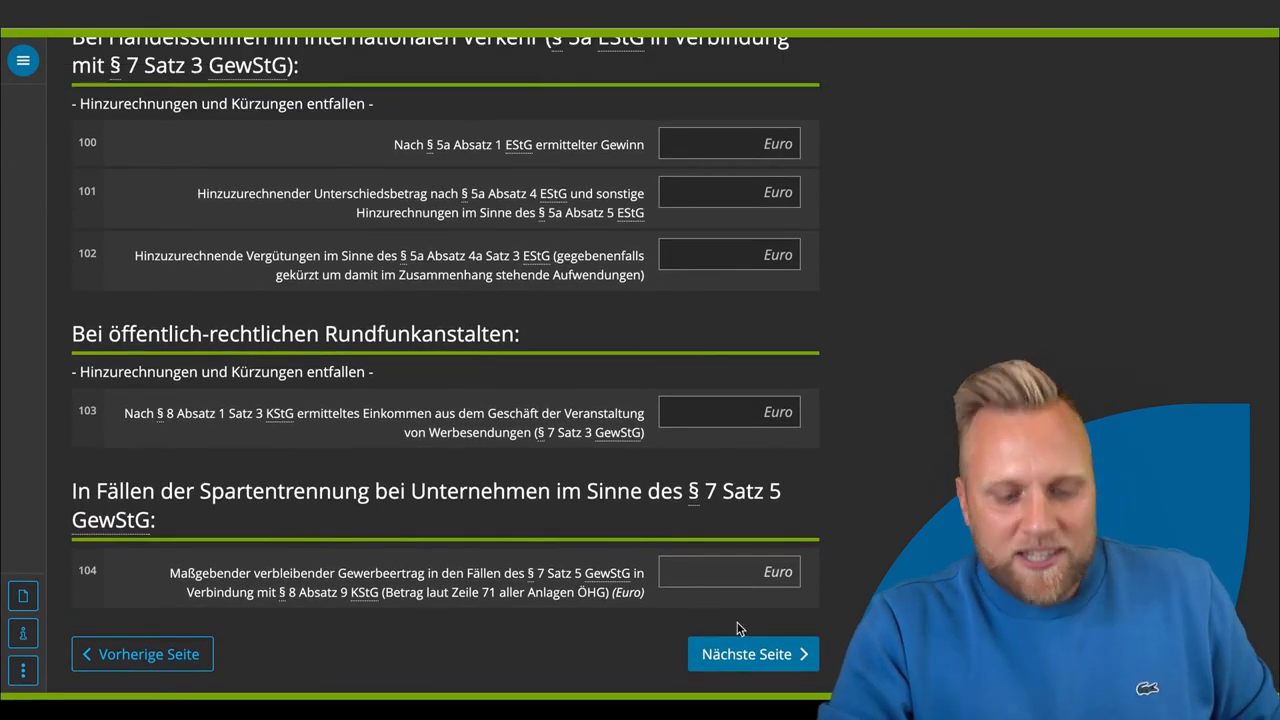
pyautogui.click(746, 655)
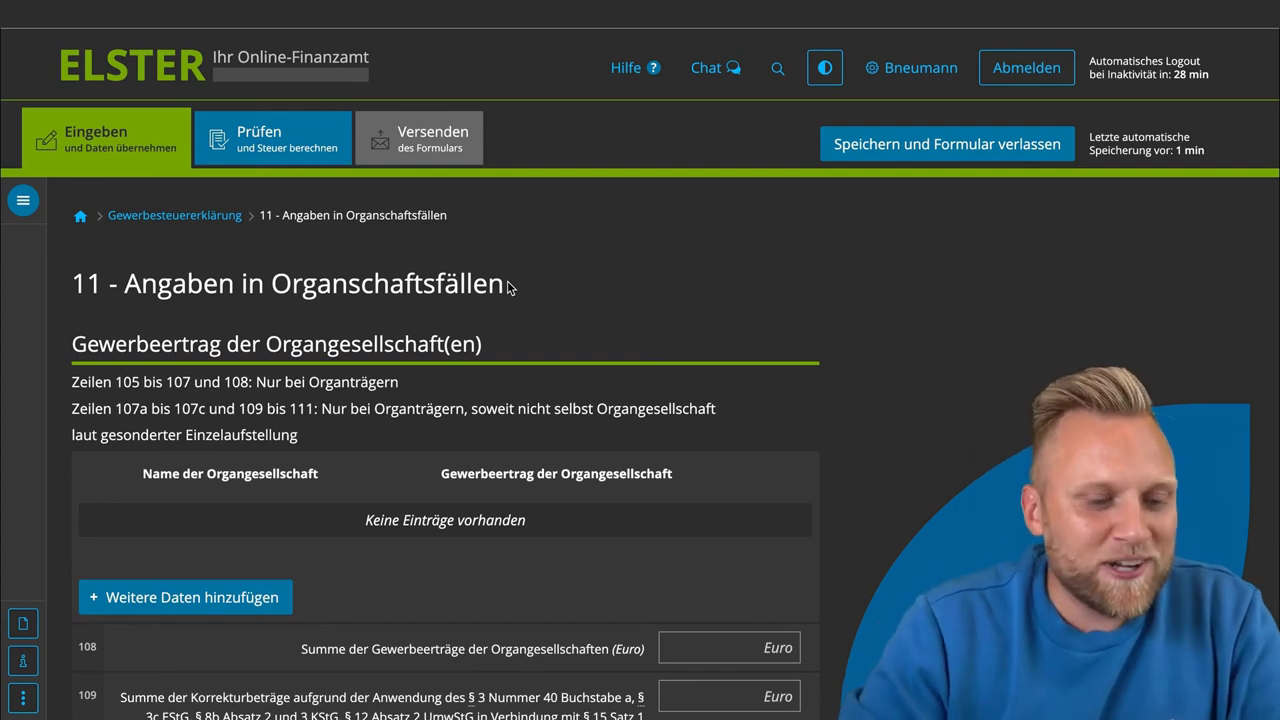
pyautogui.scroll(-1, 444, 400)
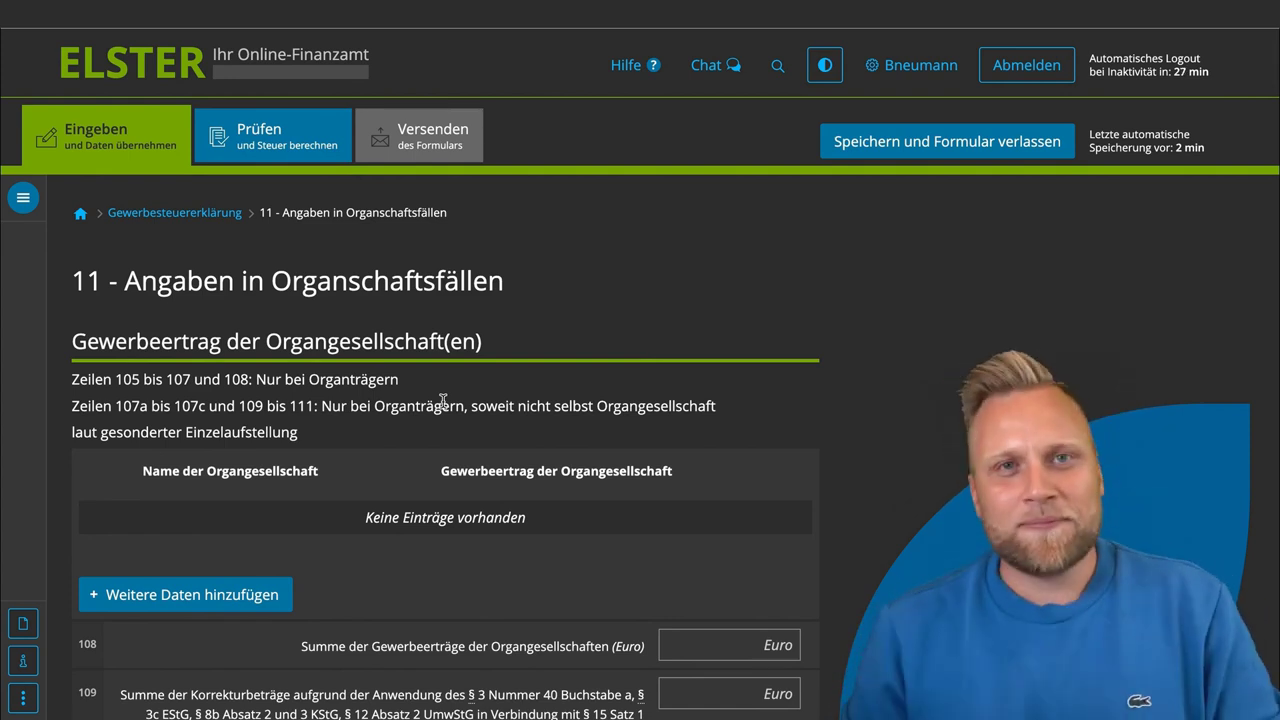
# Look through the form's remaining pages up to page 21 and open page 16, Angaben zur Verlustfeststellung.
pyautogui.click(23, 197)
pyautogui.scroll(-3, 300, 450)
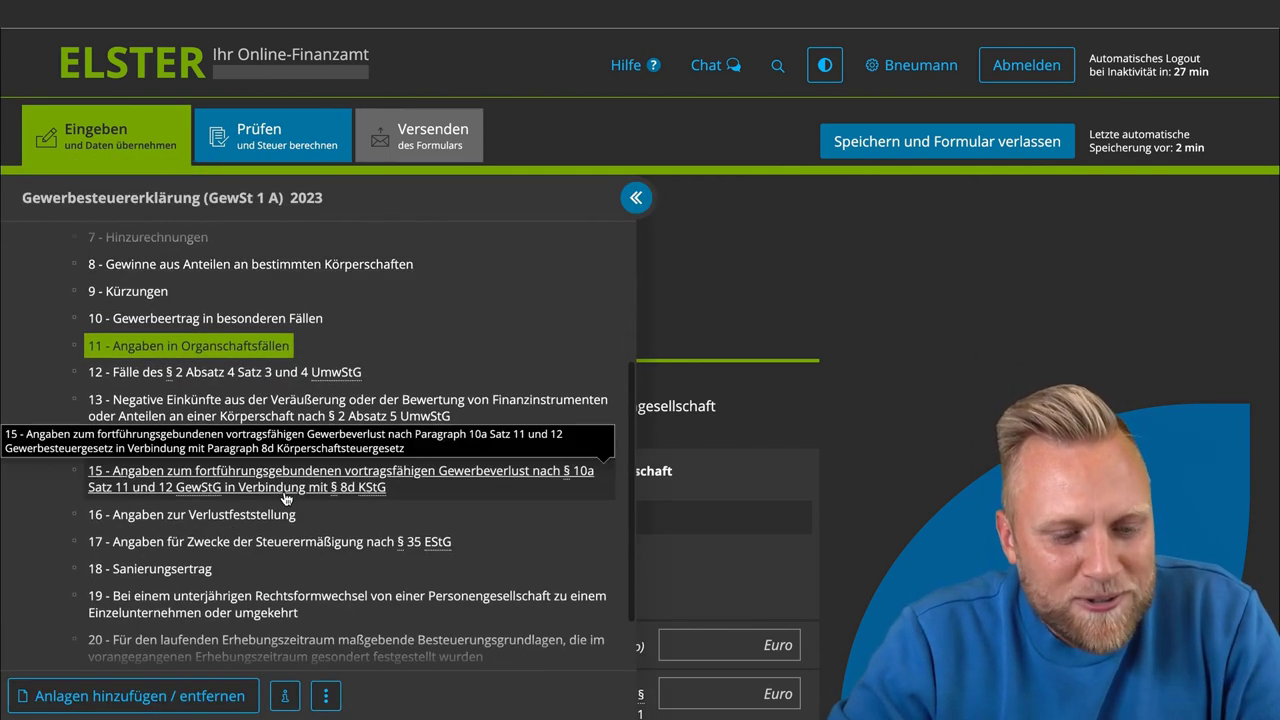
pyautogui.scroll(-2, 423, 264)
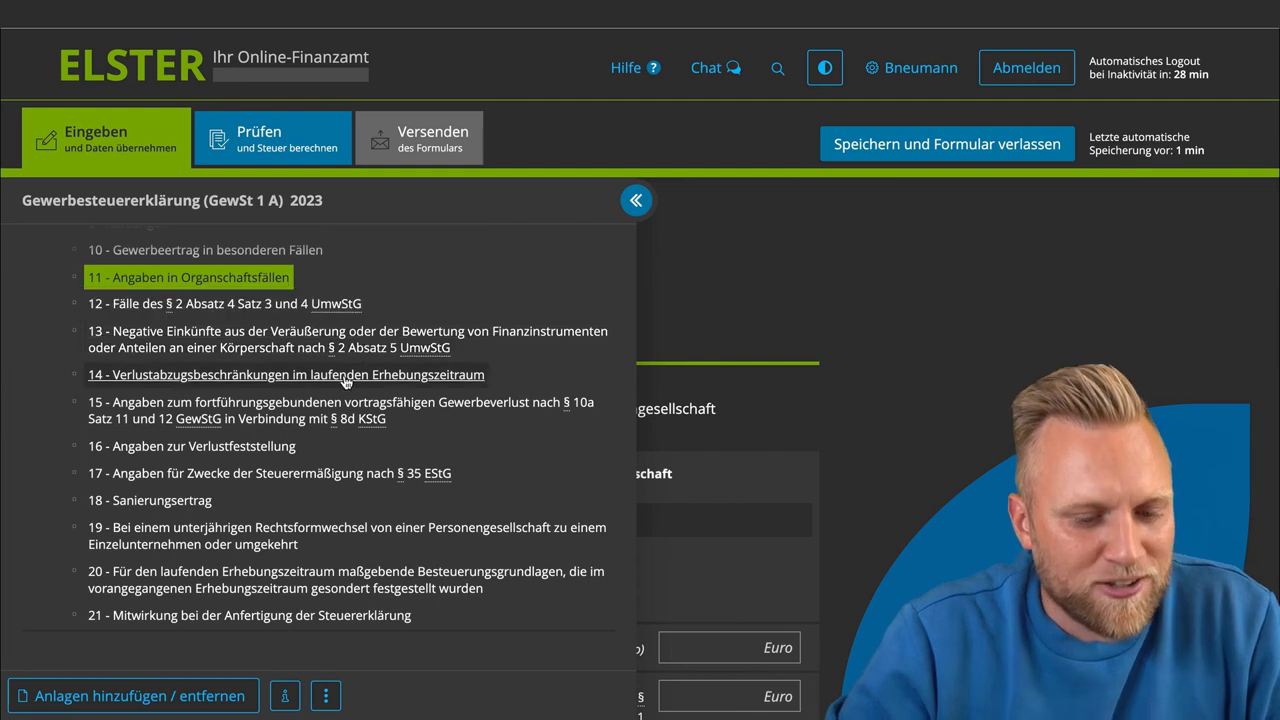
pyautogui.click(280, 450)
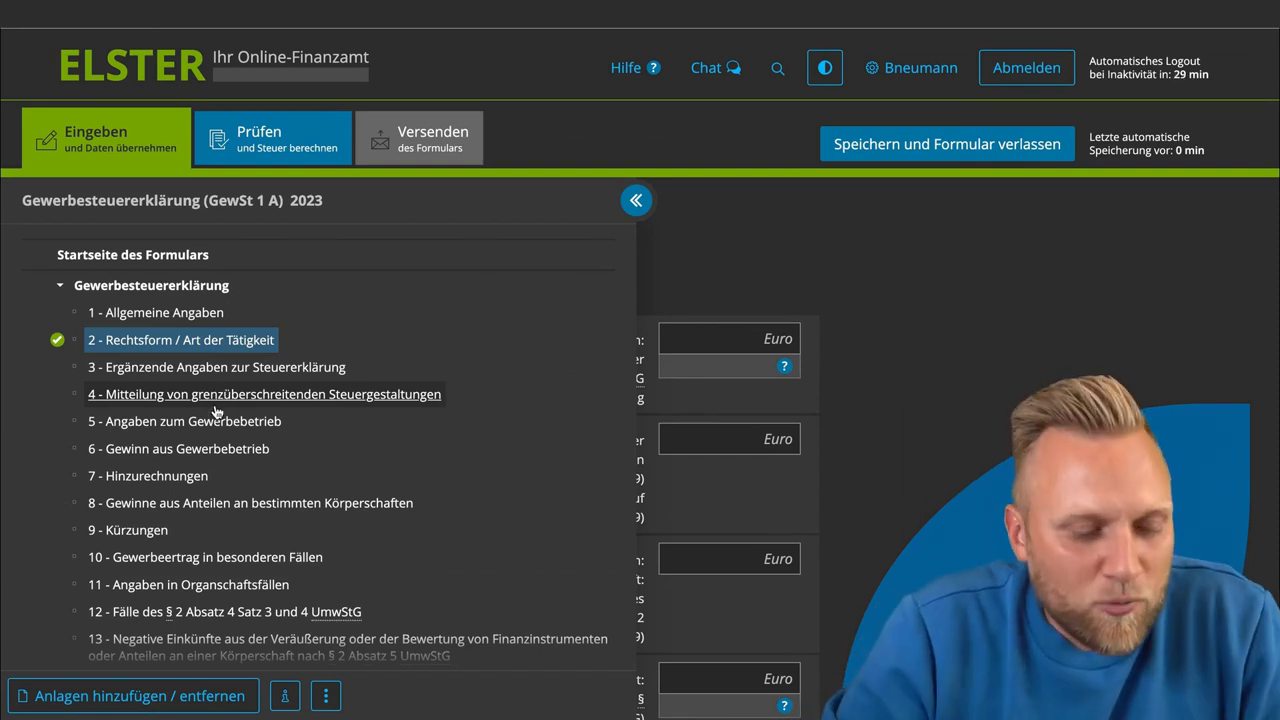
# Return to page 6, Gewinn aus Gewerbebetrieb, and examine the entry field for the profit in line 39.
pyautogui.click(175, 456)
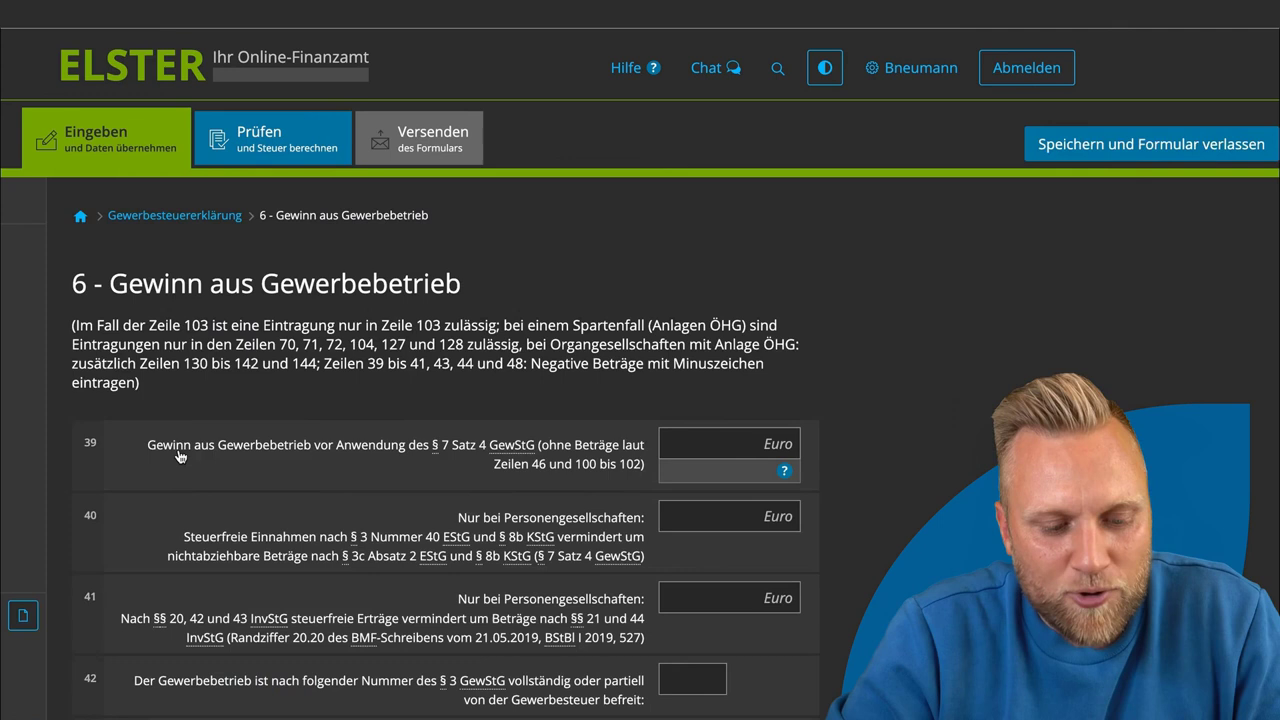
pyautogui.click(727, 442)
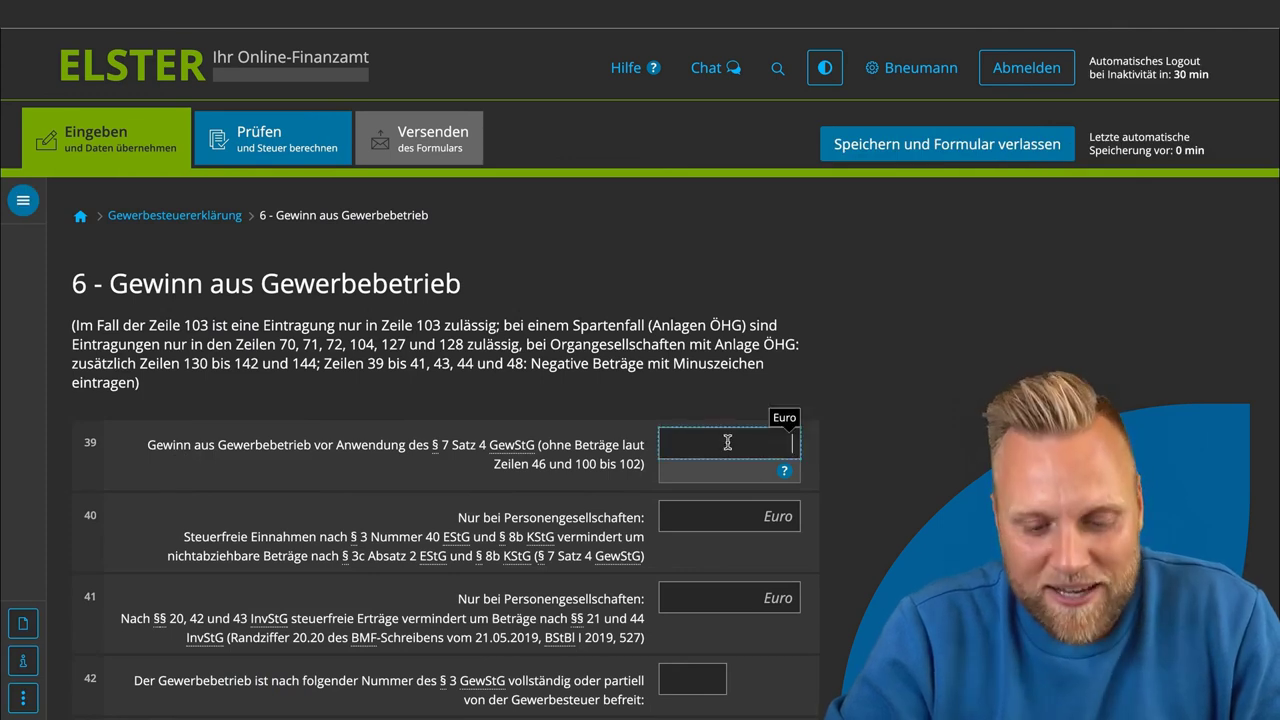
pyautogui.click(892, 460)
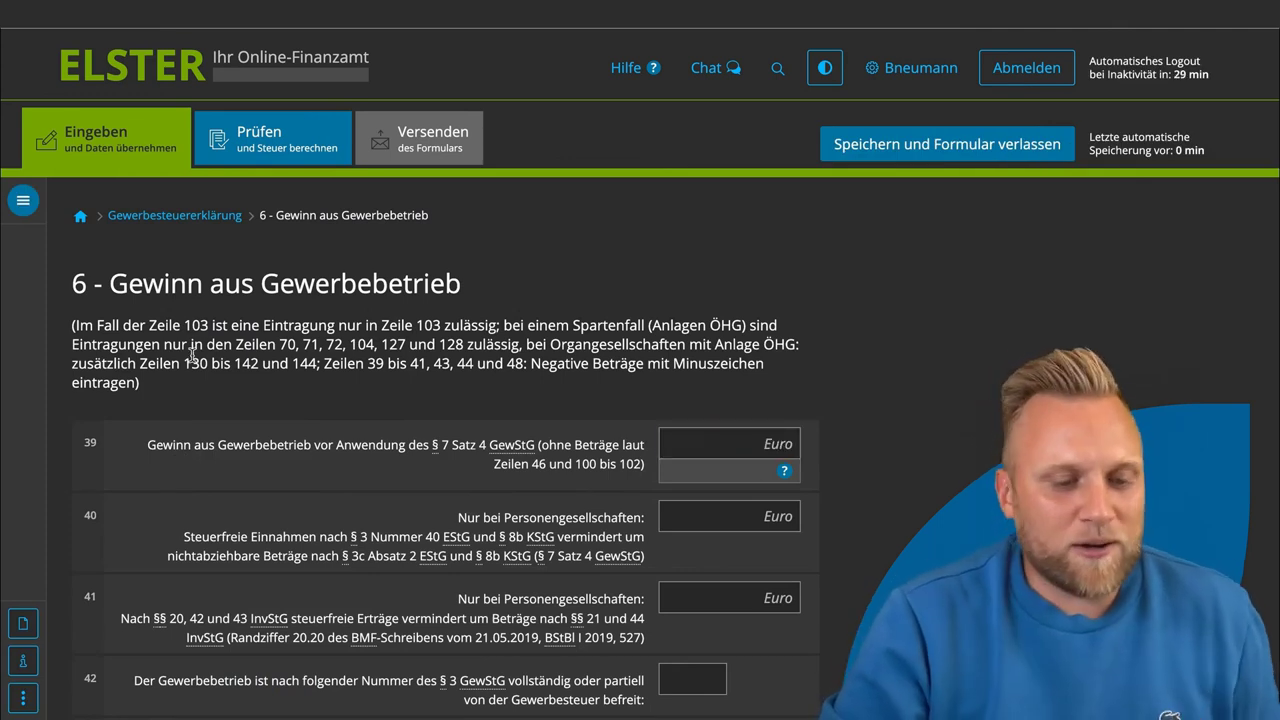
# Review the form's page overview from page 6 through page 21 to check which pages still need attention.
pyautogui.click(23, 200)
pyautogui.scroll(-3, 224, 473)
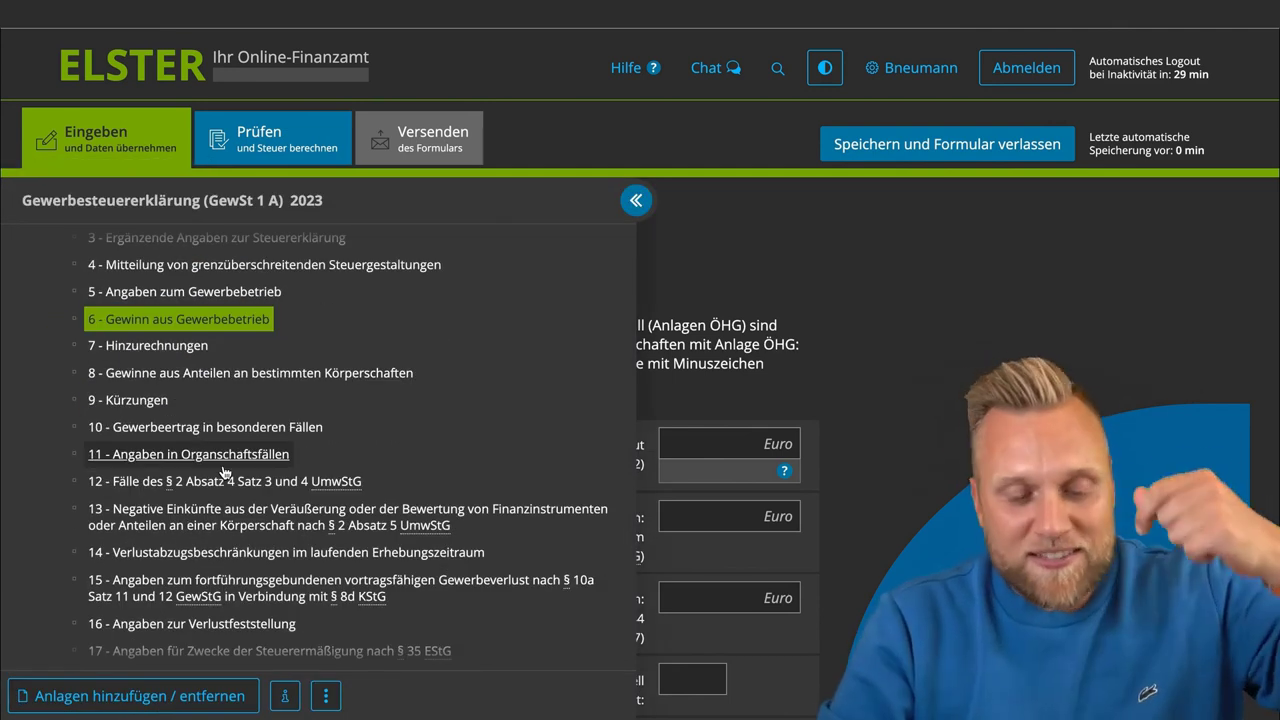
pyautogui.scroll(-1, 224, 473)
pyautogui.scroll(-3, 224, 473)
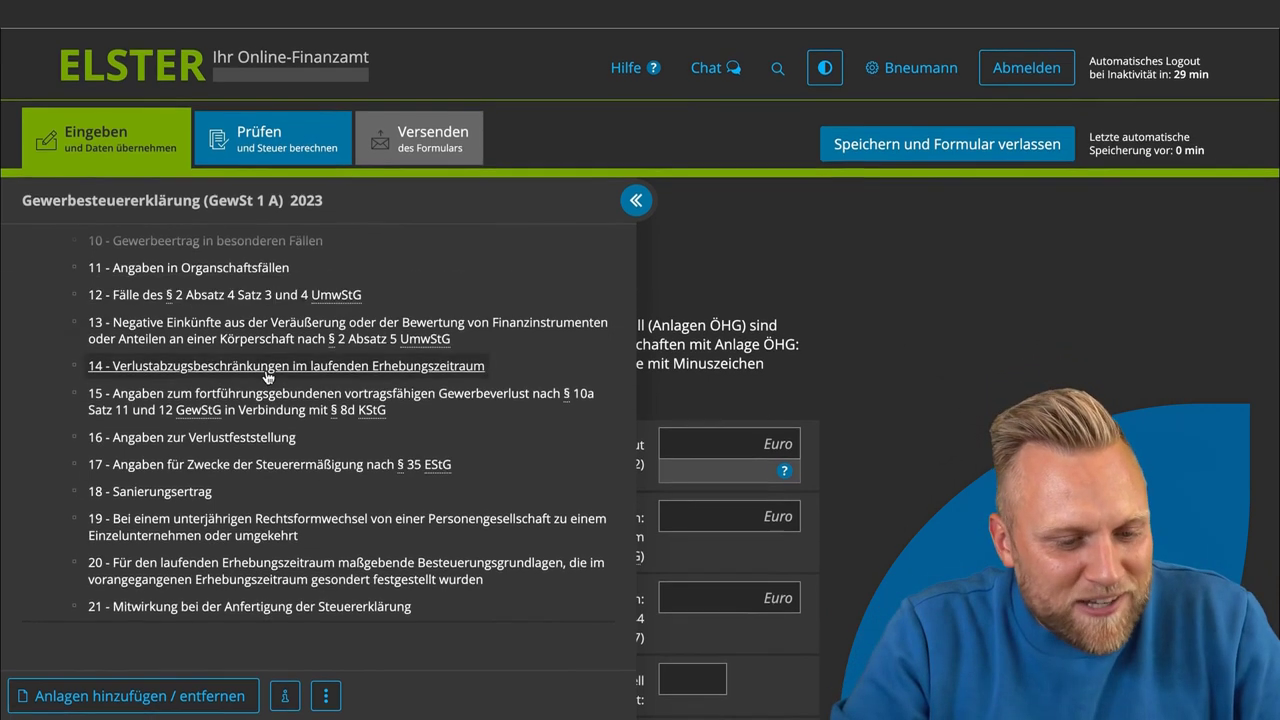
pyautogui.scroll(2, 270, 372)
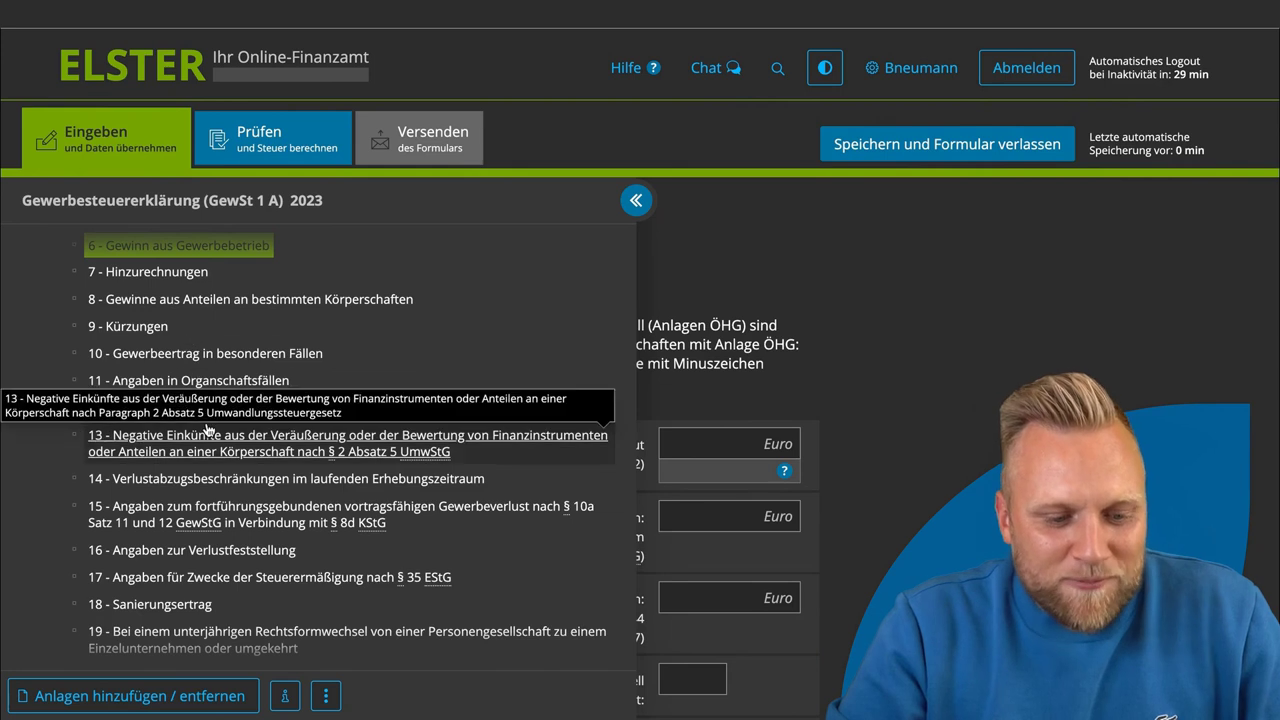
pyautogui.scroll(-2, 207, 430)
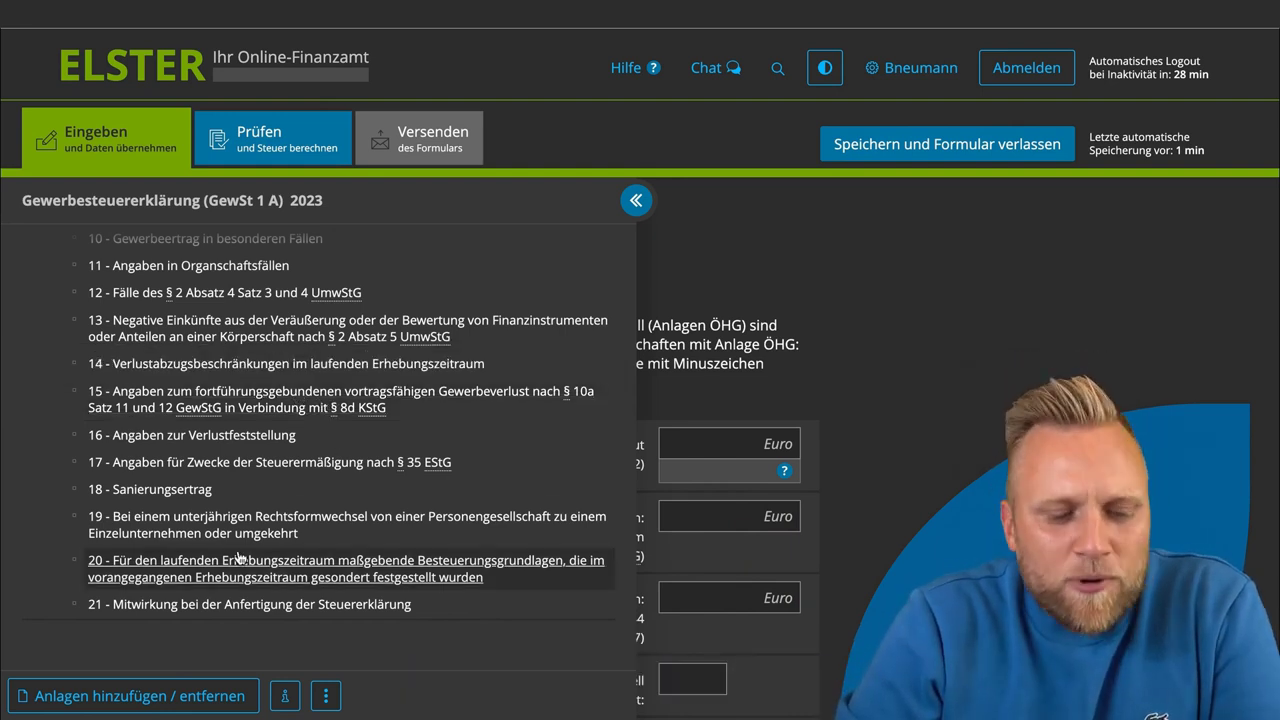
# Open page 21, Mitwirkung bei der Anfertigung der Steuererklärung, and examine lines 200 to 208.
pyautogui.click(178, 605)
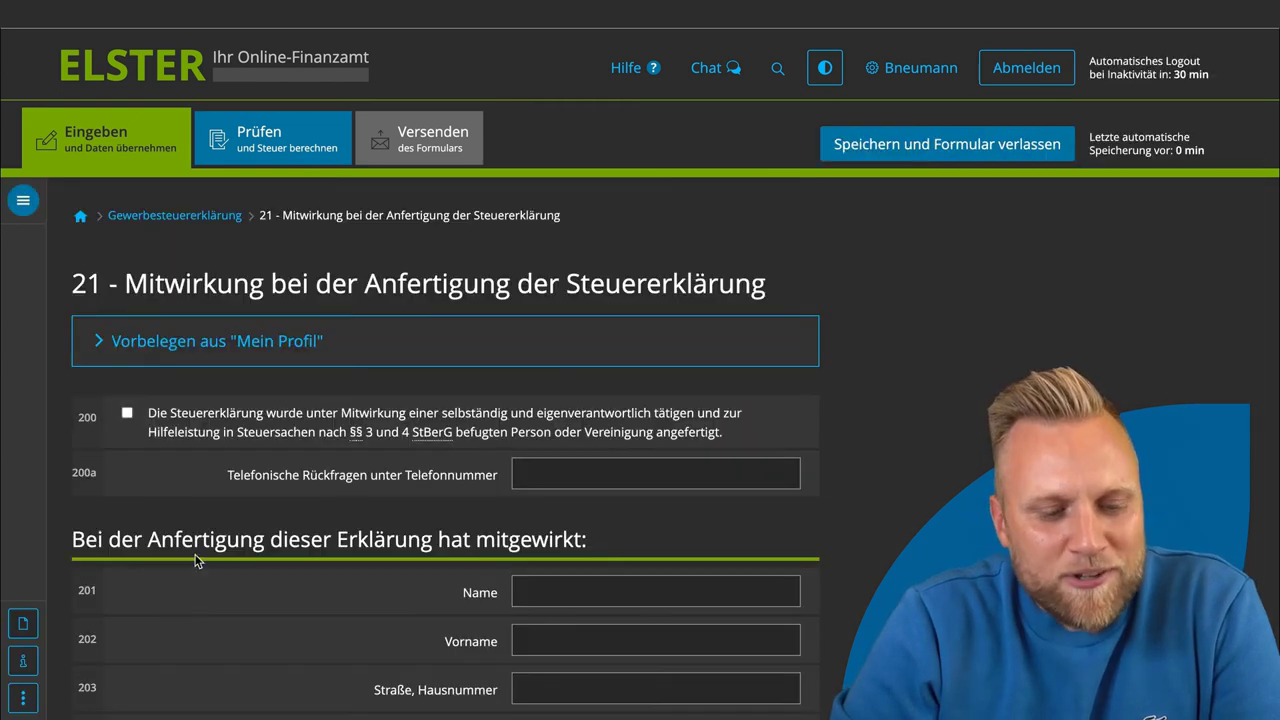
pyautogui.tripleClick(310, 278)
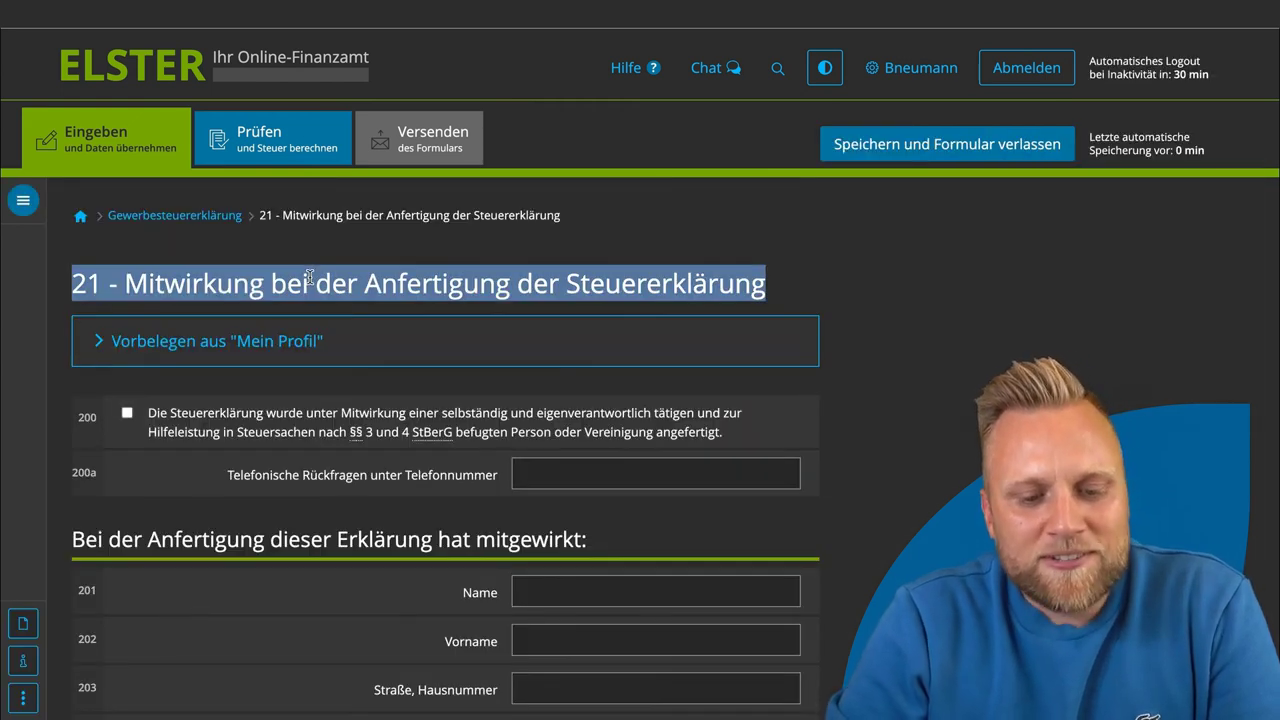
pyautogui.click(310, 278)
pyautogui.scroll(-1, 800, 264)
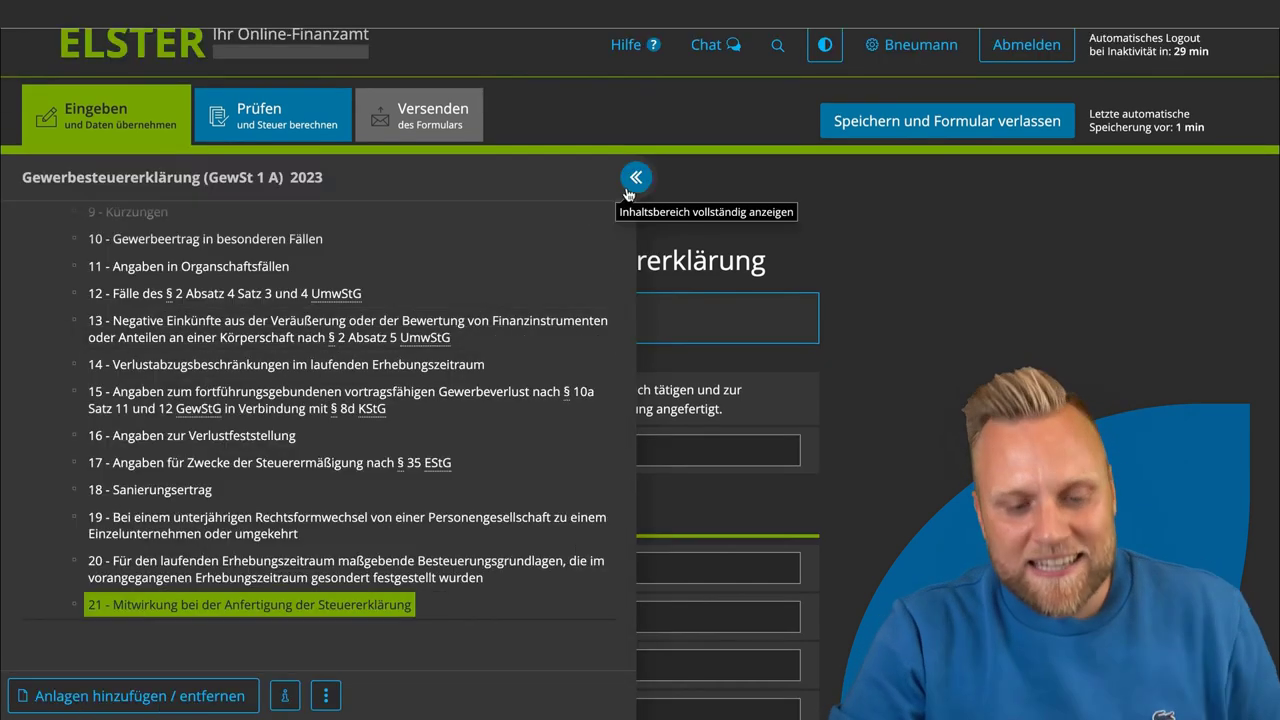
pyautogui.click(634, 176)
pyautogui.scroll(-5, 618, 368)
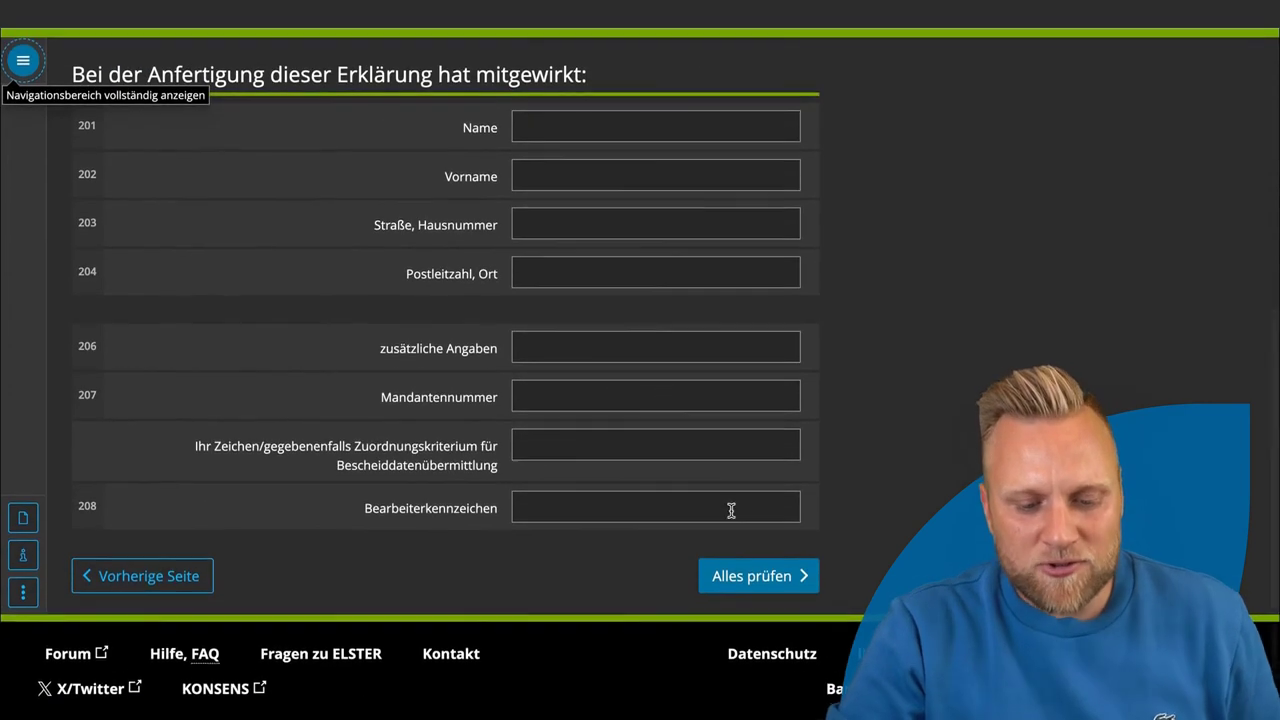